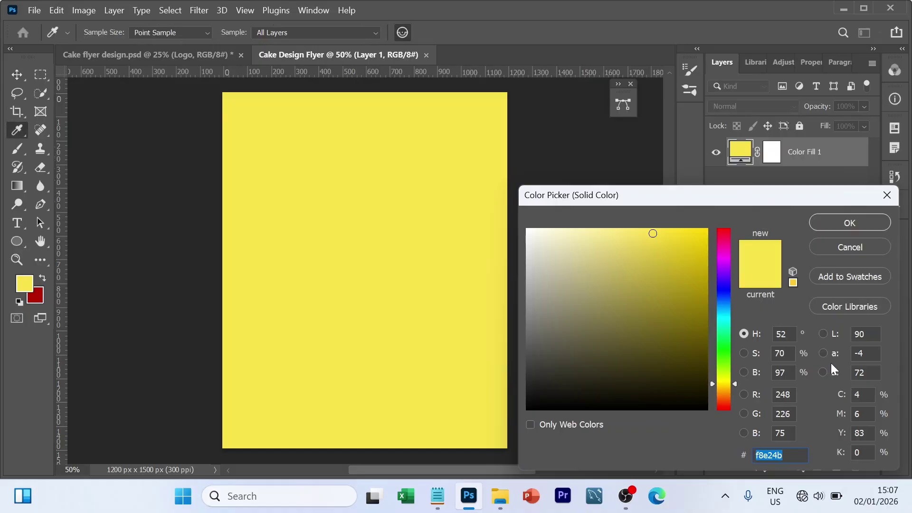
Set the solid colour fill layer's colour to hex DCD2A3.
{"action": "type", "text": "D"}
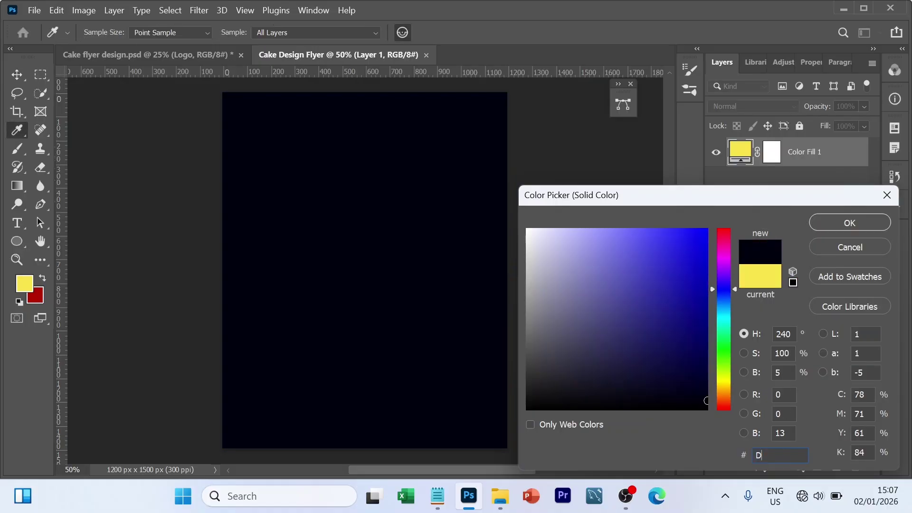
{"action": "type", "text": "C"}
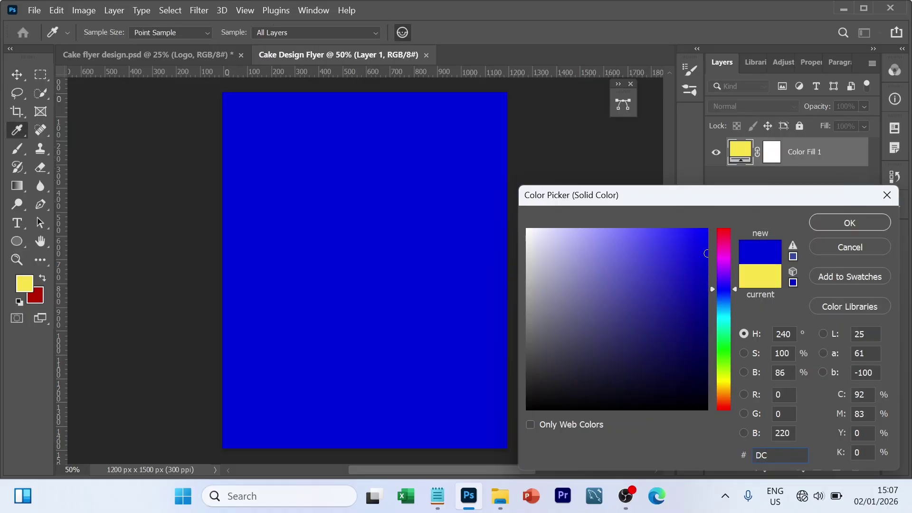
{"action": "type", "text": "D"}
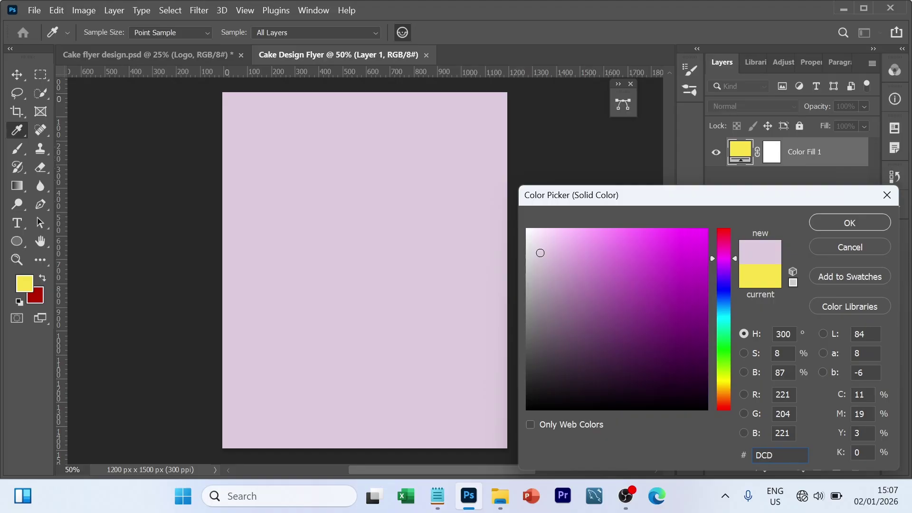
{"action": "type", "text": "2"}
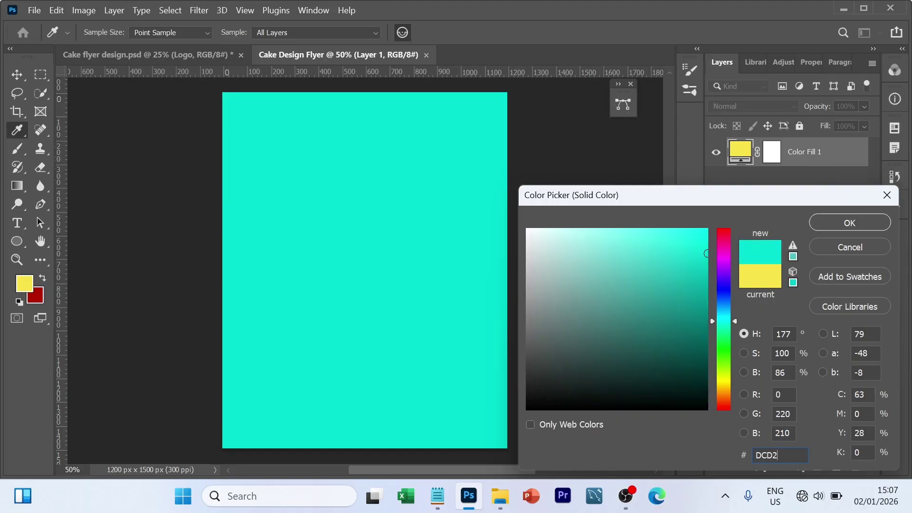
{"action": "type", "text": "A#"}
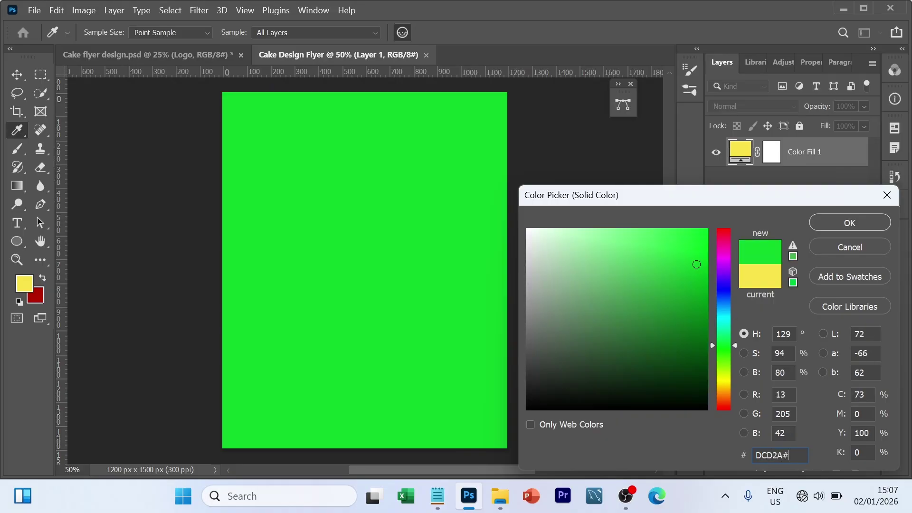
{"action": "key", "text": "BackSpace"}
{"action": "type", "text": "3"}
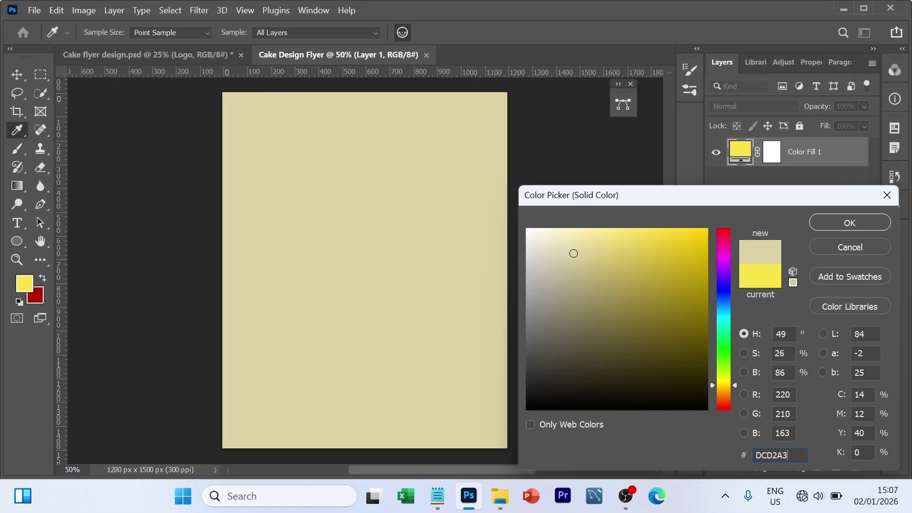
{"action": "key", "text": "Return"}
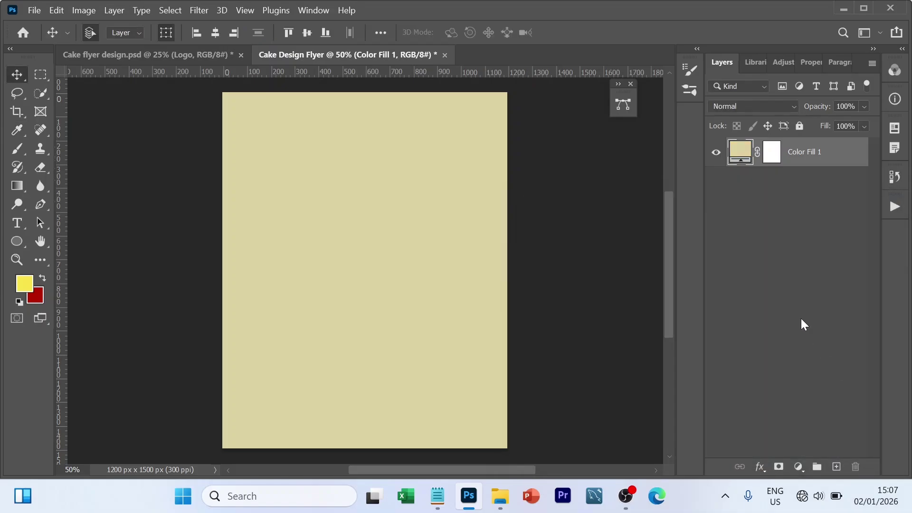
{"action": "left_click", "coordinate": [504, 497]}
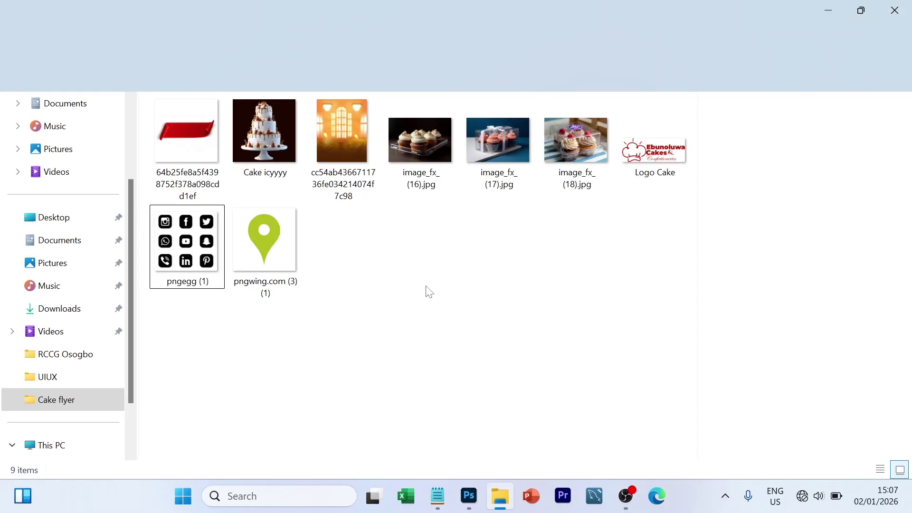
{"action": "left_click_drag", "start_coordinate": [353, 133], "coordinate": [504, 285]}
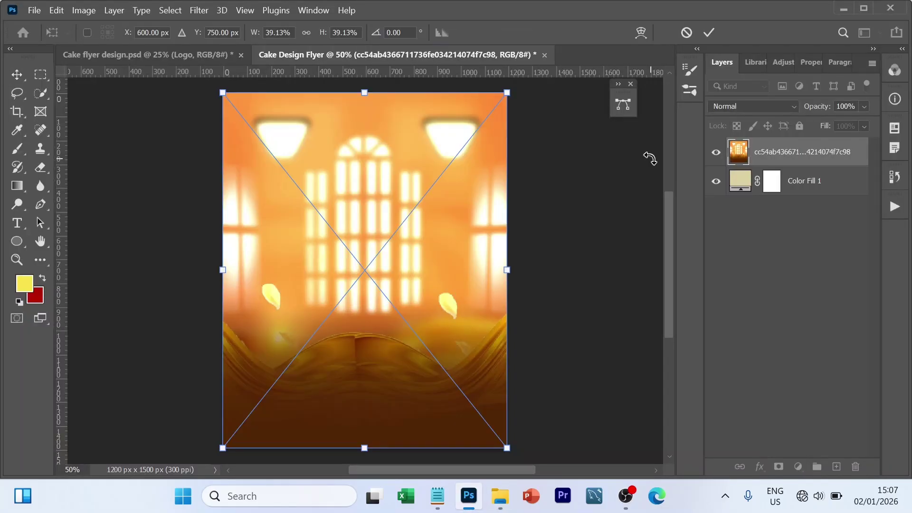
{"action": "key", "text": "Return"}
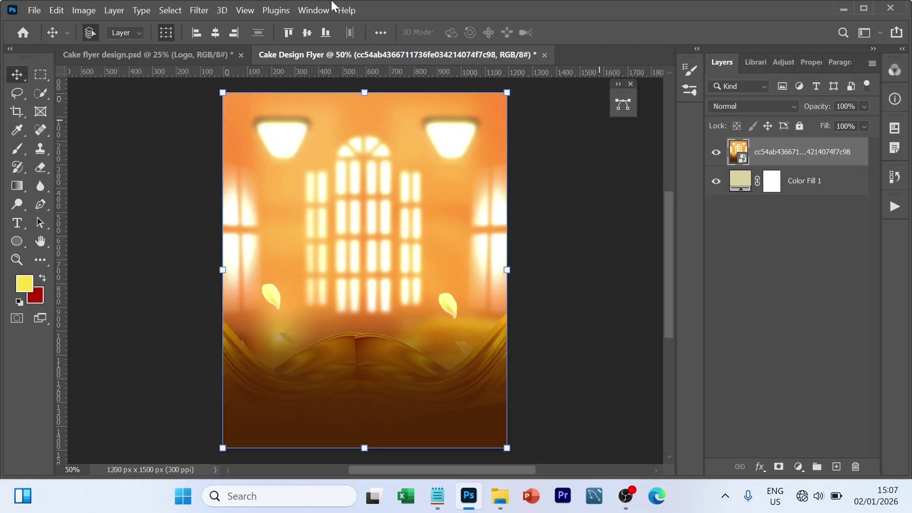
Apply a Gaussian Blur with a 27.7-pixel radius to the placed background image and set its blend mode to Soft Light.
{"action": "left_click", "coordinate": [200, 10]}
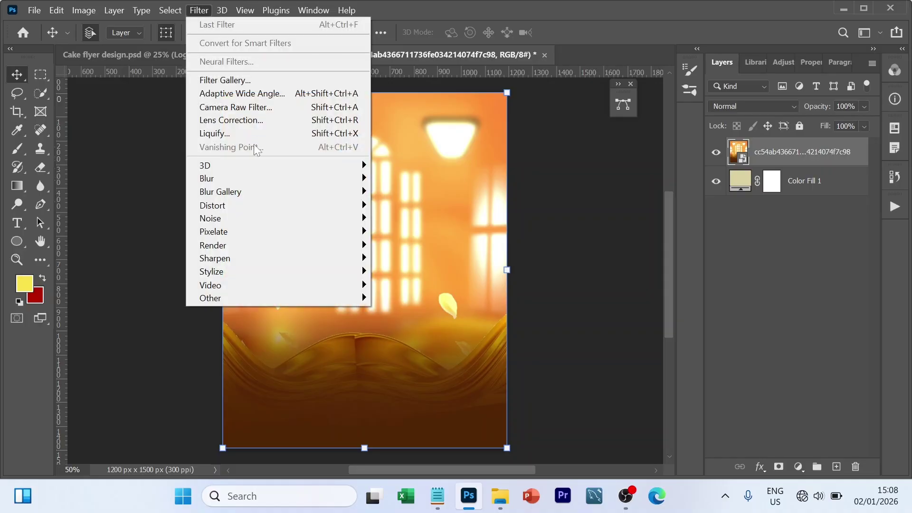
{"action": "mouse_move", "coordinate": [256, 179]}
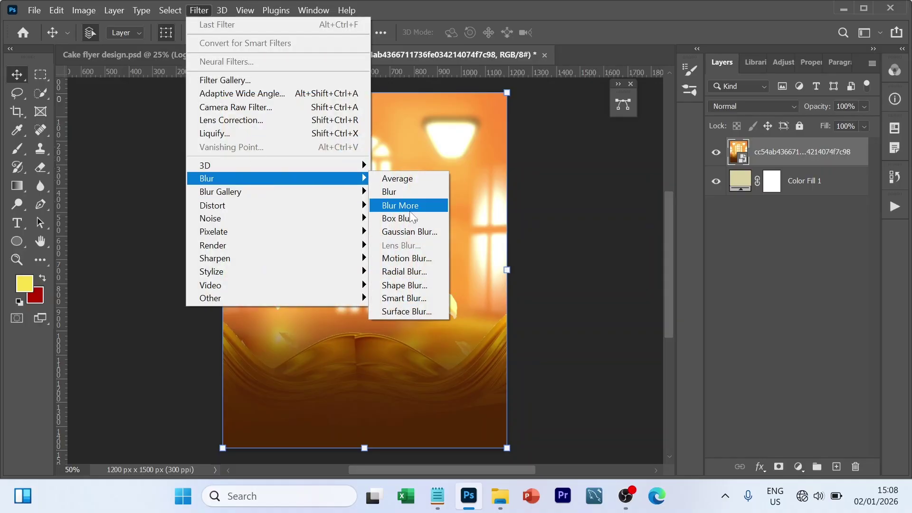
{"action": "left_click", "coordinate": [412, 232]}
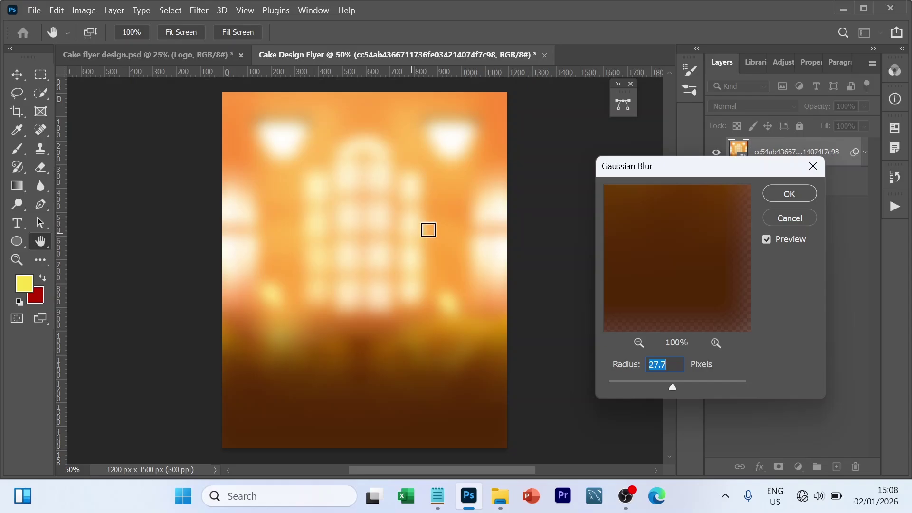
{"action": "left_click", "coordinate": [793, 194]}
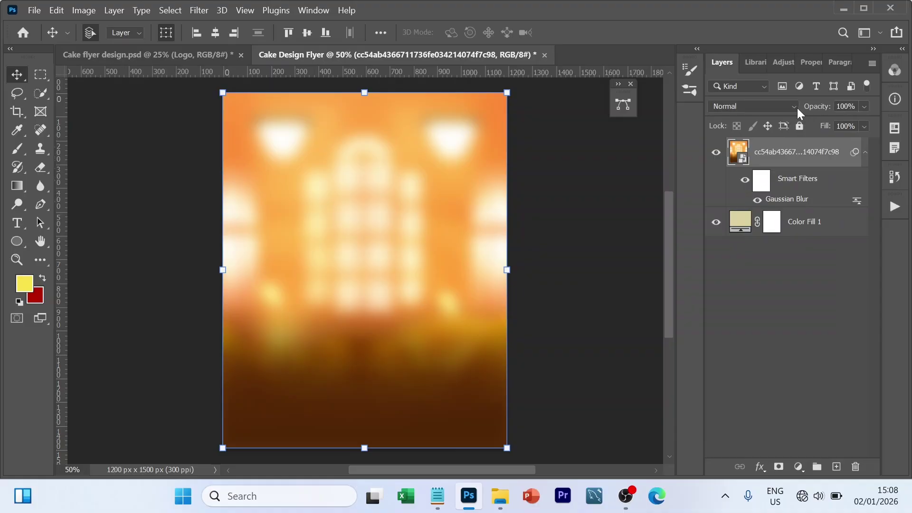
{"action": "left_click", "coordinate": [797, 106]}
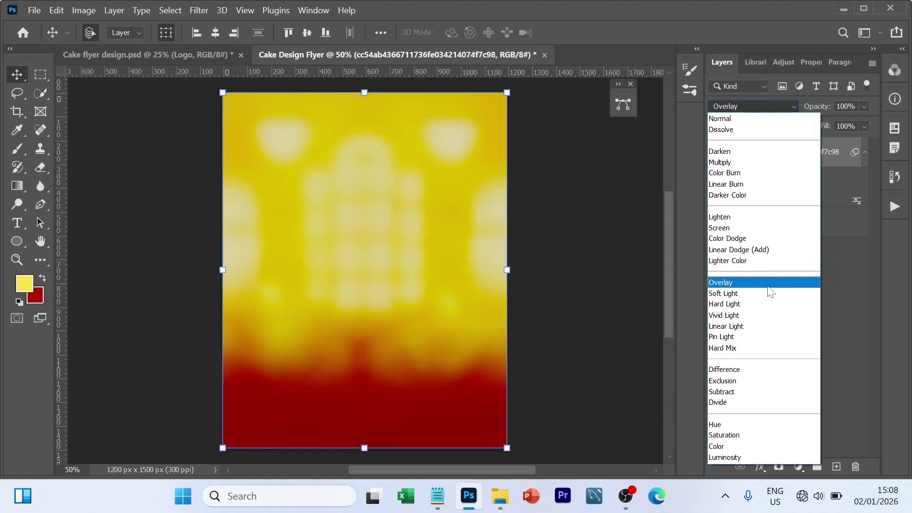
{"action": "left_click", "coordinate": [734, 295]}
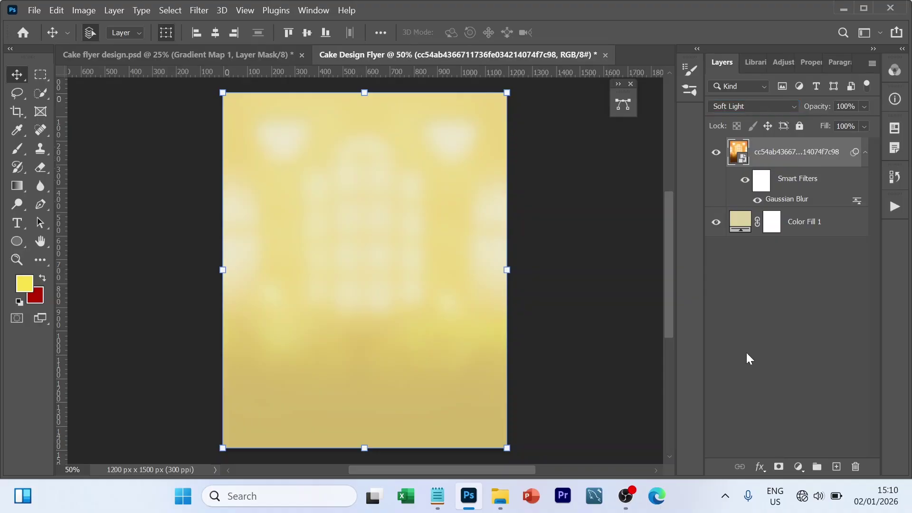
Add a Gradient Map adjustment above the background image using the white-to-pink preset from the Pinks group.
{"action": "left_click", "coordinate": [799, 466]}
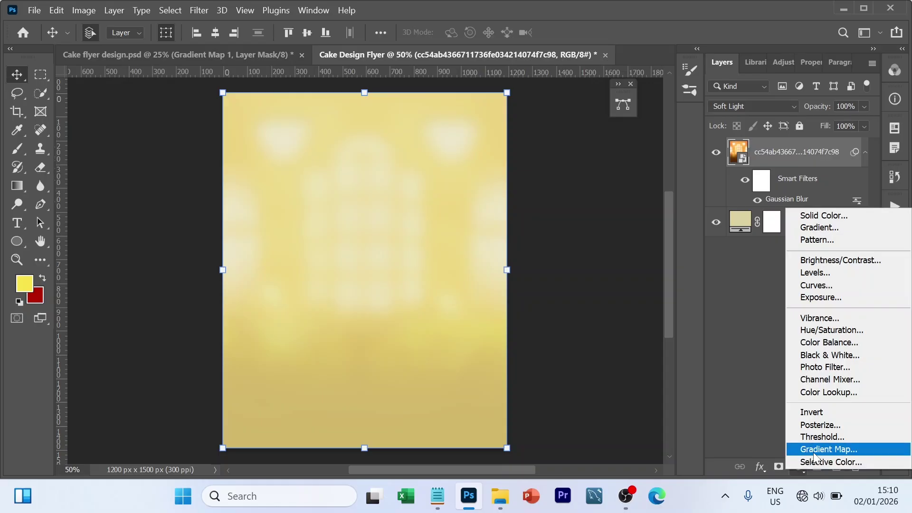
{"action": "left_click", "coordinate": [815, 451]}
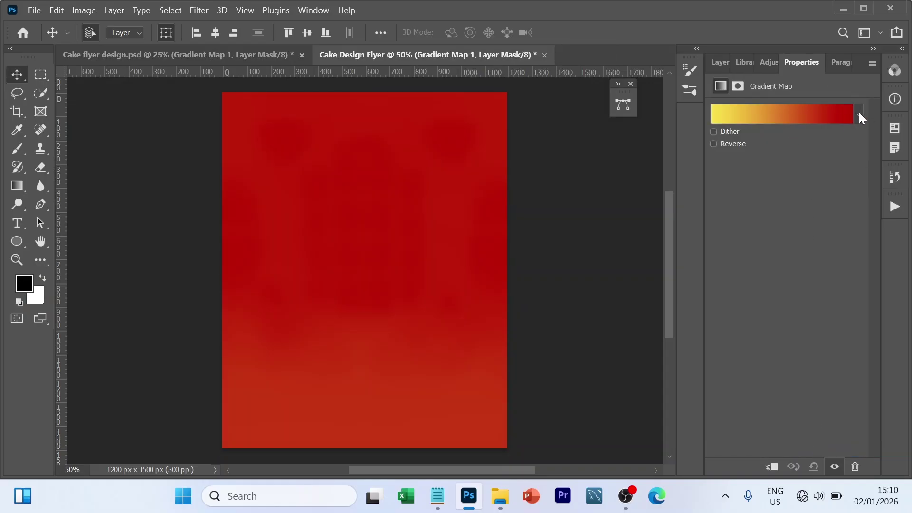
{"action": "left_click", "coordinate": [859, 114]}
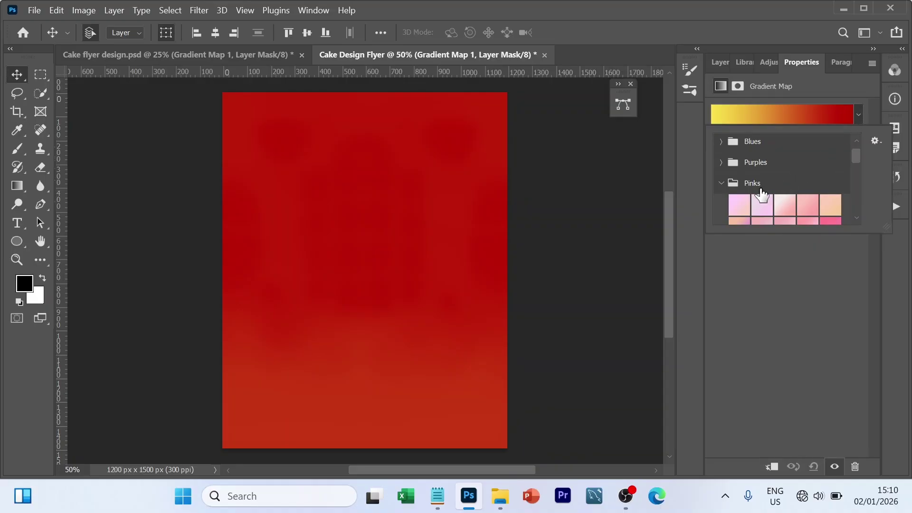
{"action": "left_click", "coordinate": [781, 209]}
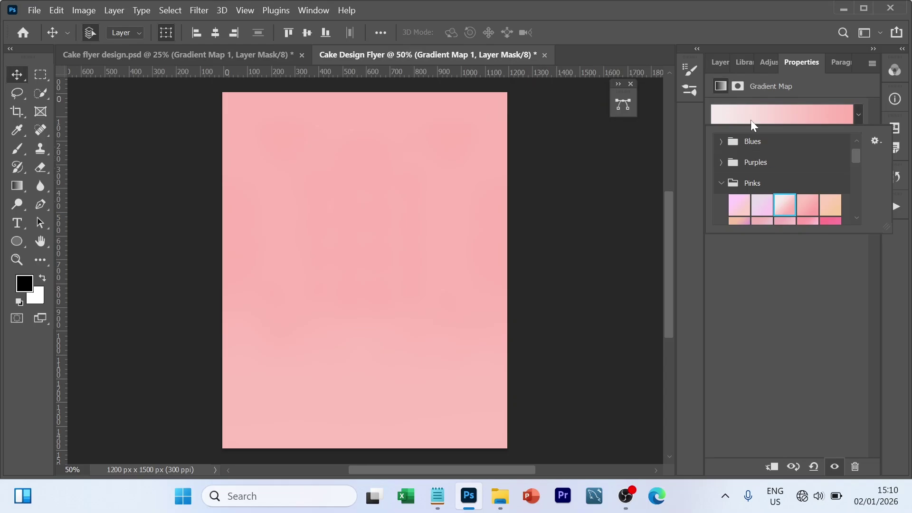
Set the Gradient Map layer's blend mode to Soft Light.
{"action": "left_click", "coordinate": [719, 61]}
{"action": "left_click", "coordinate": [720, 61]}
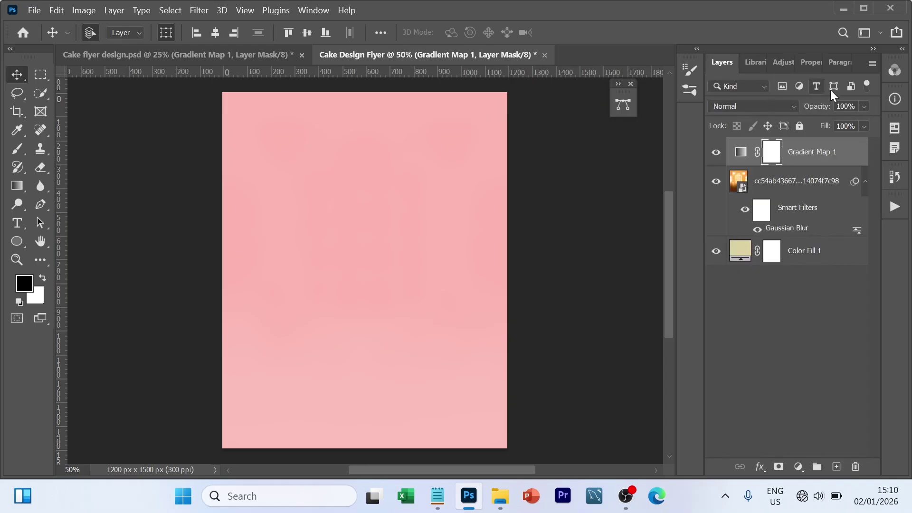
{"action": "left_click", "coordinate": [791, 105]}
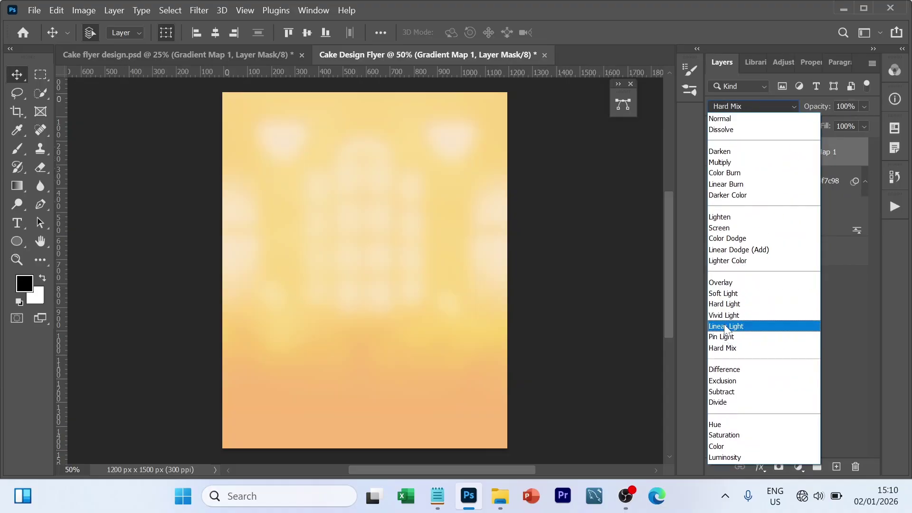
{"action": "left_click", "coordinate": [720, 295]}
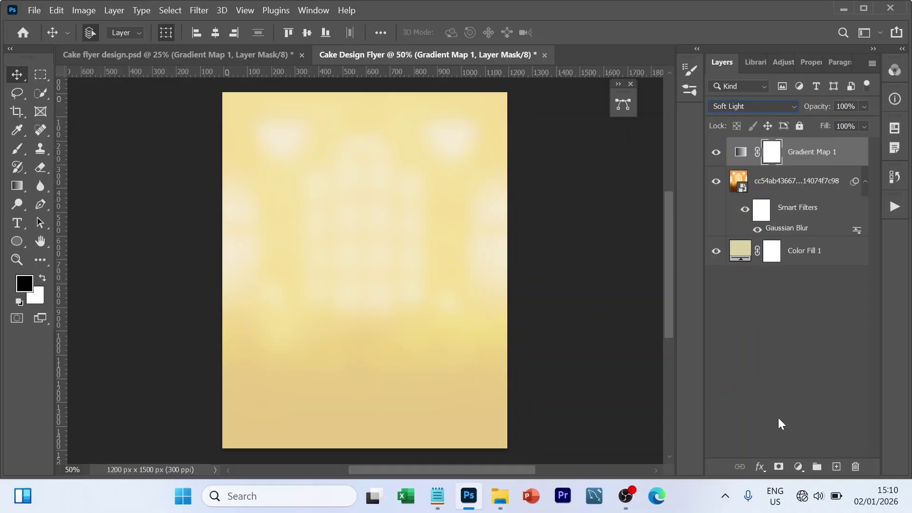
Add a new empty layer above the gradient map and set the brush's foreground colour to white (ffffff).
{"action": "left_click", "coordinate": [836, 468]}
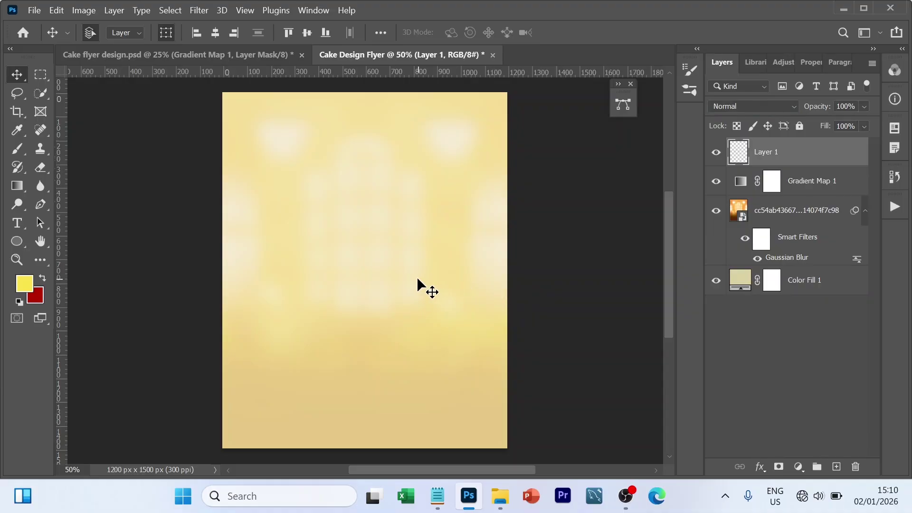
{"action": "key", "text": "b"}
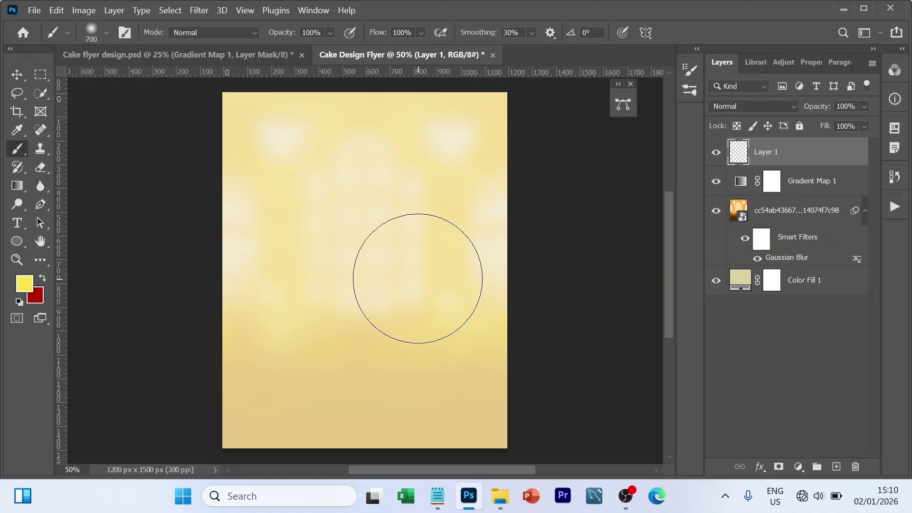
{"action": "left_click", "coordinate": [22, 286]}
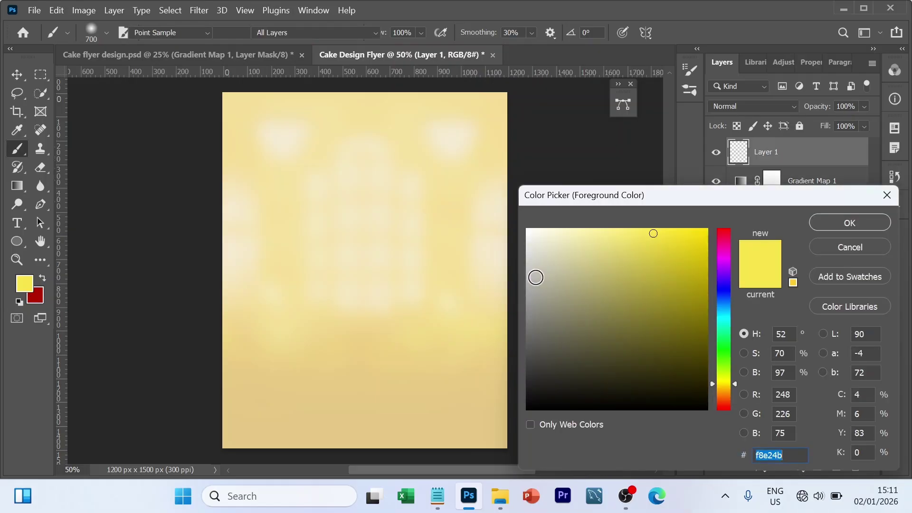
{"action": "left_click", "coordinate": [533, 242]}
{"action": "left_click", "coordinate": [524, 224]}
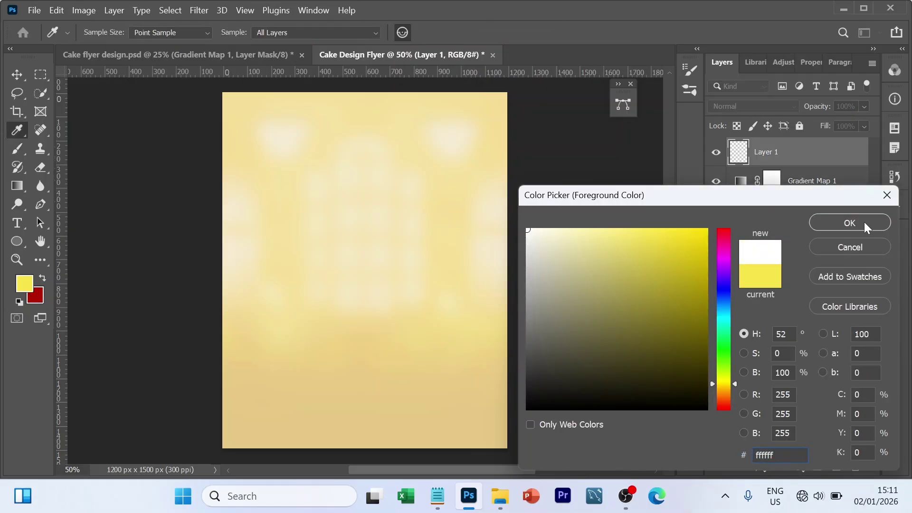
{"action": "left_click", "coordinate": [849, 223]}
Paint a soft white glow on the new layer with a 700-pixel brush, from the upper centre toward the lower left of the canvas.
{"action": "key", "text": "b"}
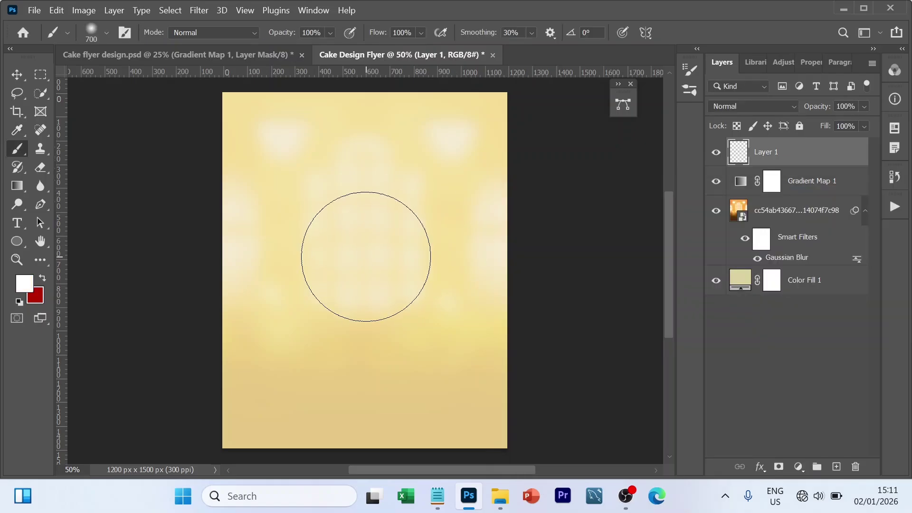
{"action": "left_click", "coordinate": [372, 223]}
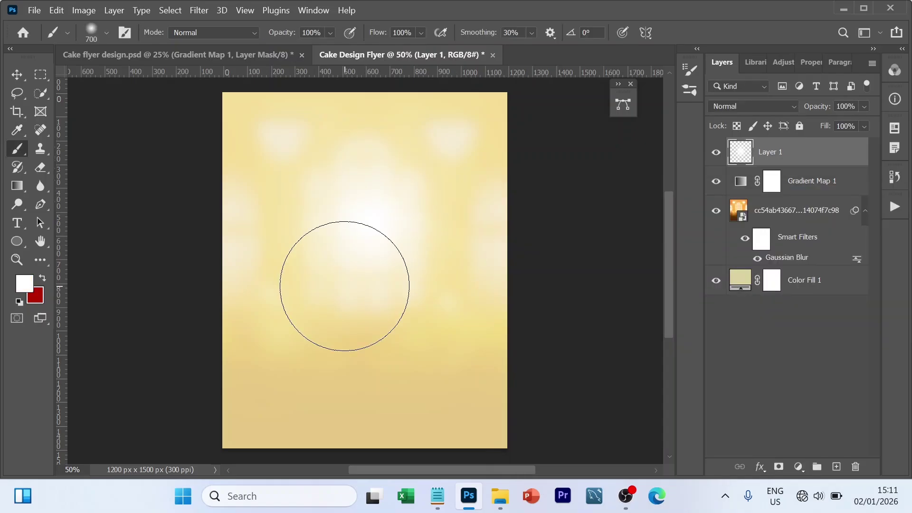
{"action": "left_click", "coordinate": [339, 291]}
{"action": "left_click", "coordinate": [325, 324]}
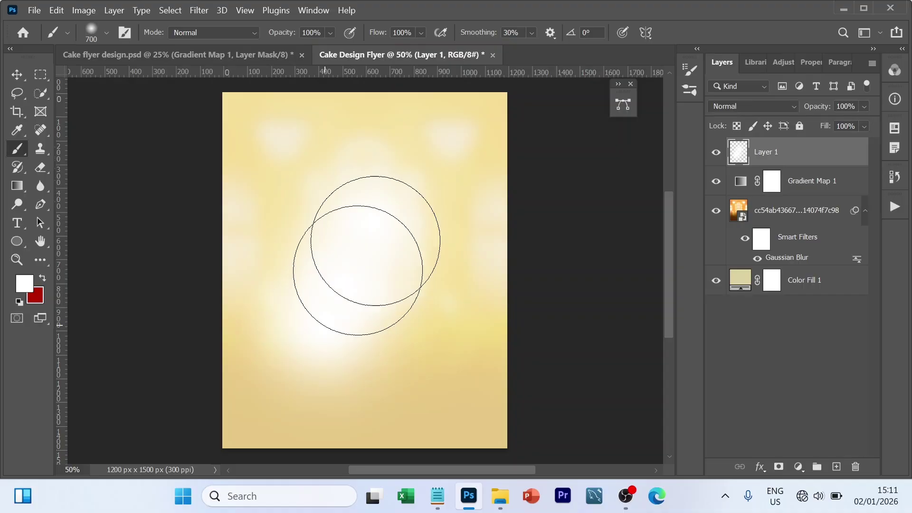
{"action": "key", "text": "v"}
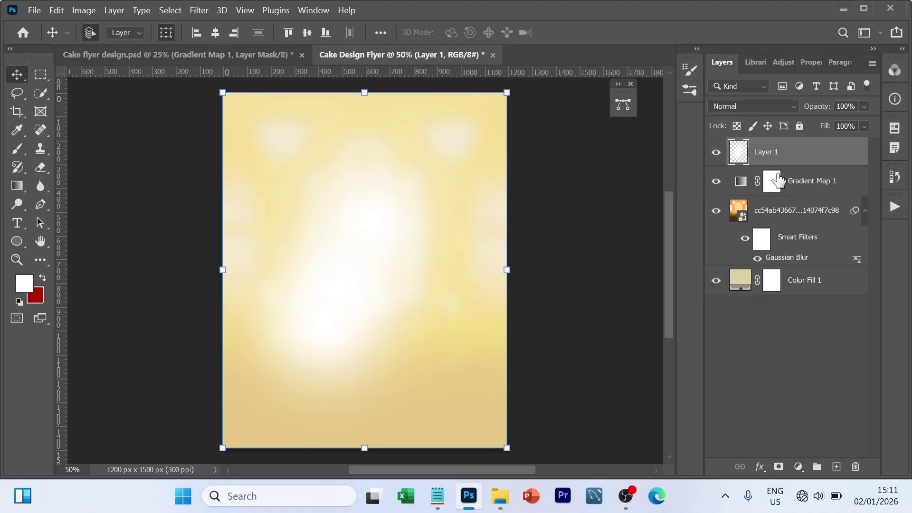
Set the white glow layer's blend mode to Linear Dodge (Add) and its opacity to 66%, then deselect all layers.
{"action": "left_click", "coordinate": [795, 110]}
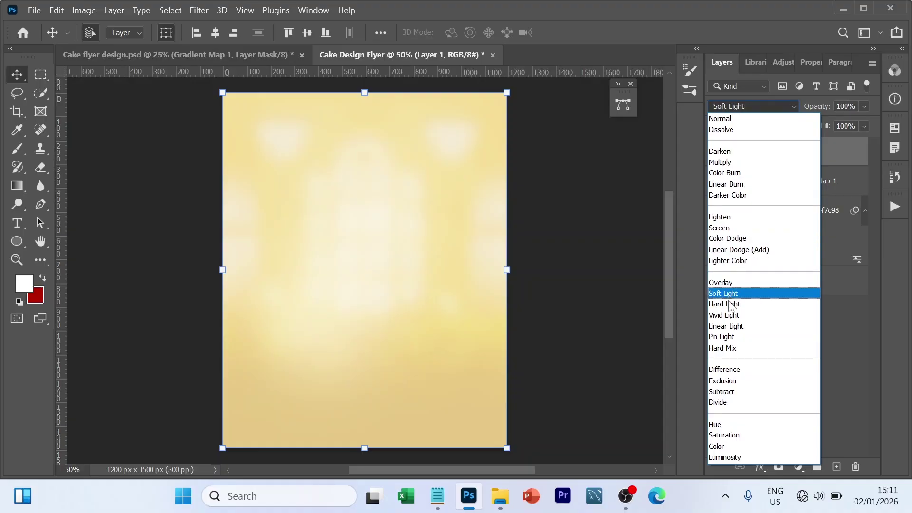
{"action": "left_click", "coordinate": [739, 250]}
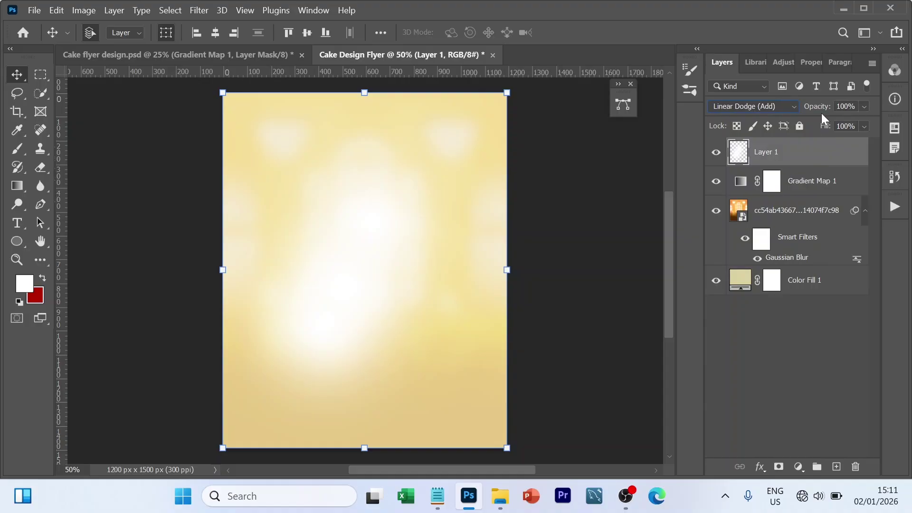
{"action": "left_click", "coordinate": [864, 106]}
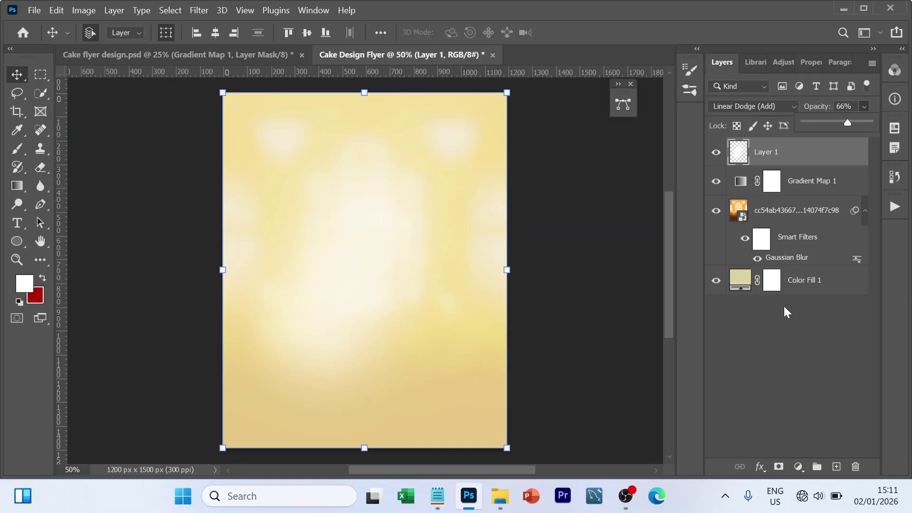
{"action": "left_click", "coordinate": [772, 362]}
{"action": "left_click", "coordinate": [772, 361]}
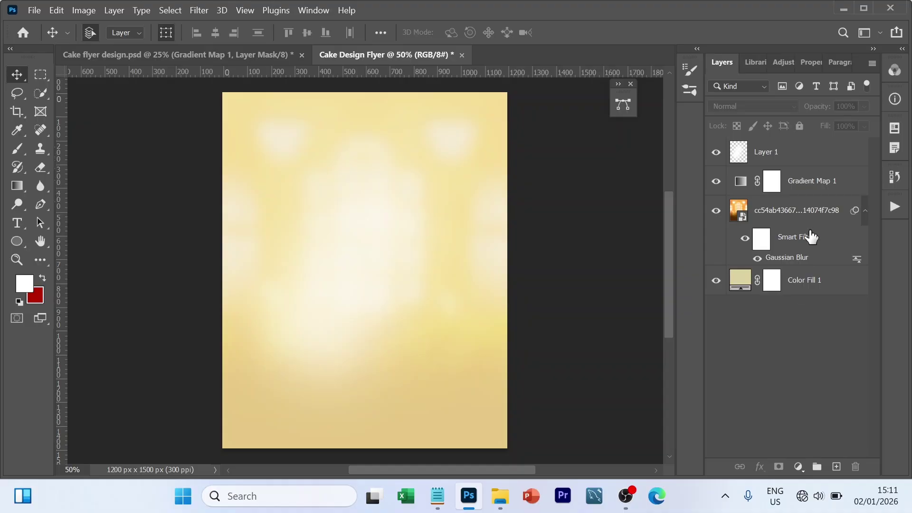
Group all the background layers, from the white glow down to the colour fill, as BG and lock the group.
{"action": "left_click", "coordinate": [810, 167]}
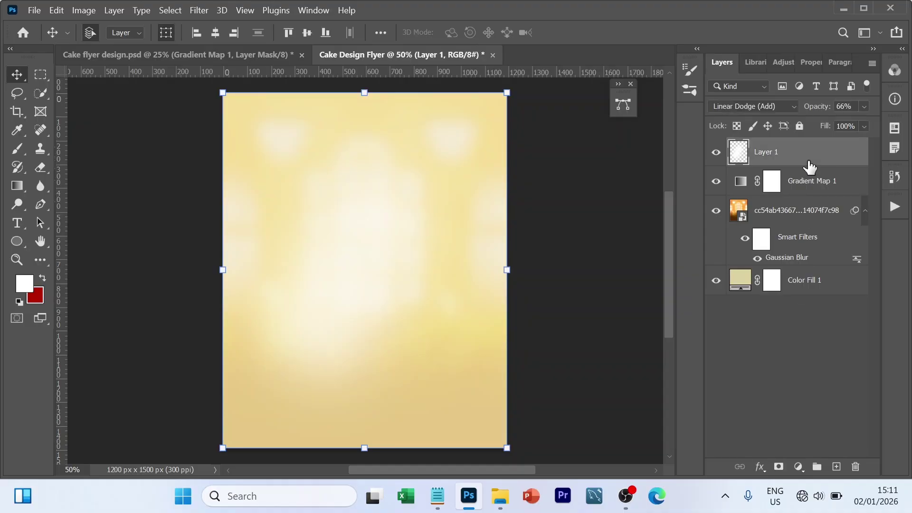
{"action": "left_click", "coordinate": [812, 285], "text": "shift"}
{"action": "key", "text": "ctrl+g"}
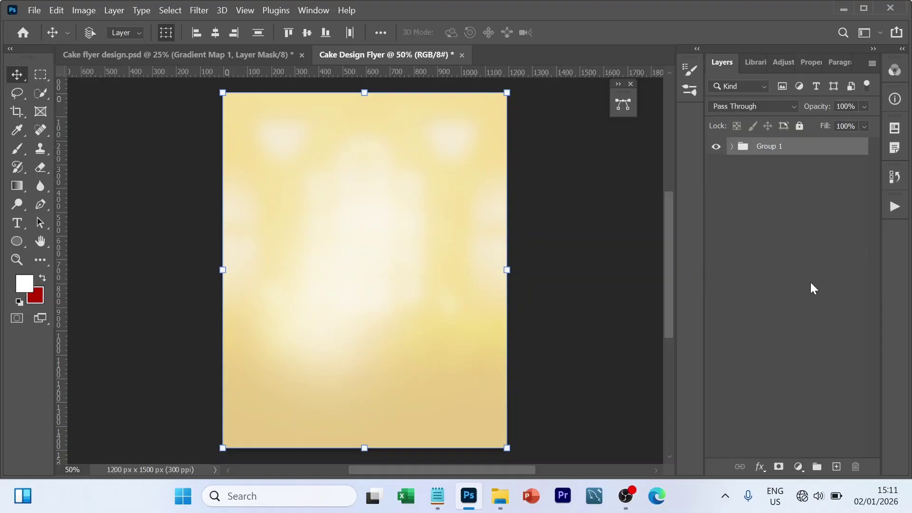
{"action": "double_click", "coordinate": [766, 147]}
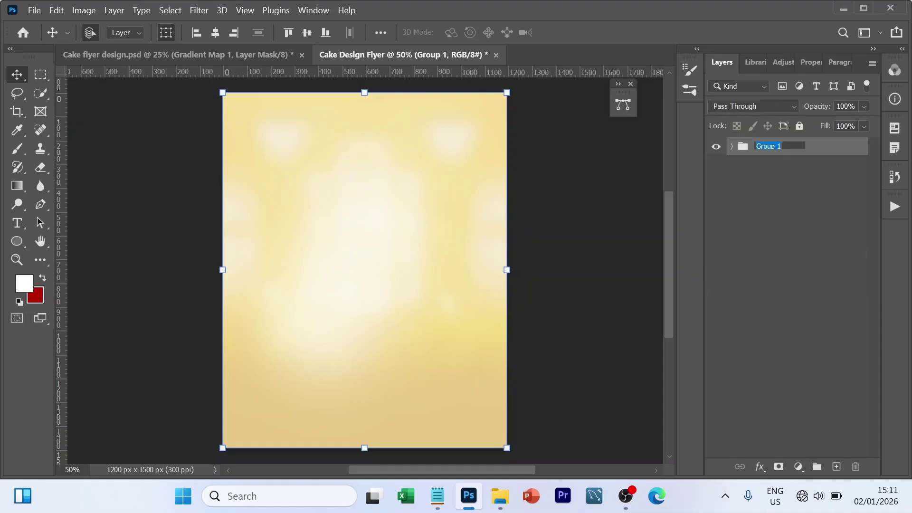
{"action": "type", "text": "BG"}
{"action": "key", "text": "Return"}
{"action": "left_click", "coordinate": [797, 237]}
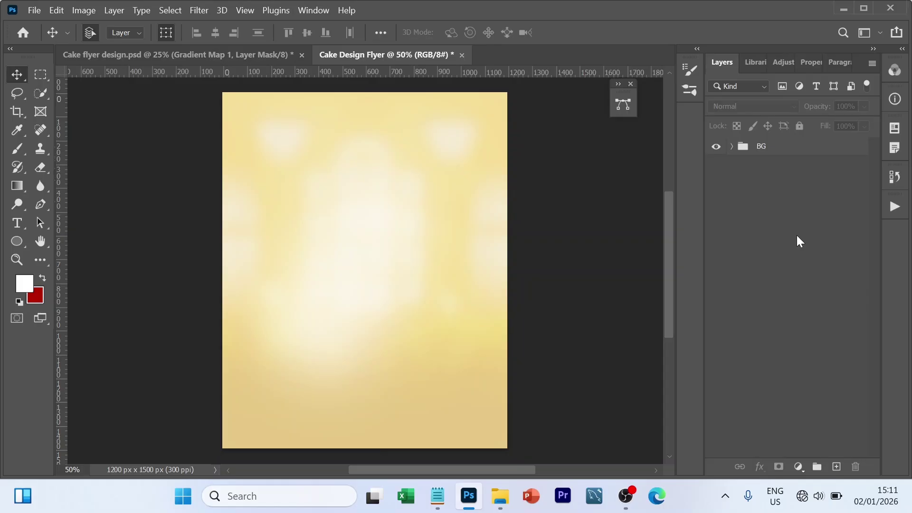
{"action": "left_click", "coordinate": [809, 153]}
{"action": "left_click", "coordinate": [803, 127]}
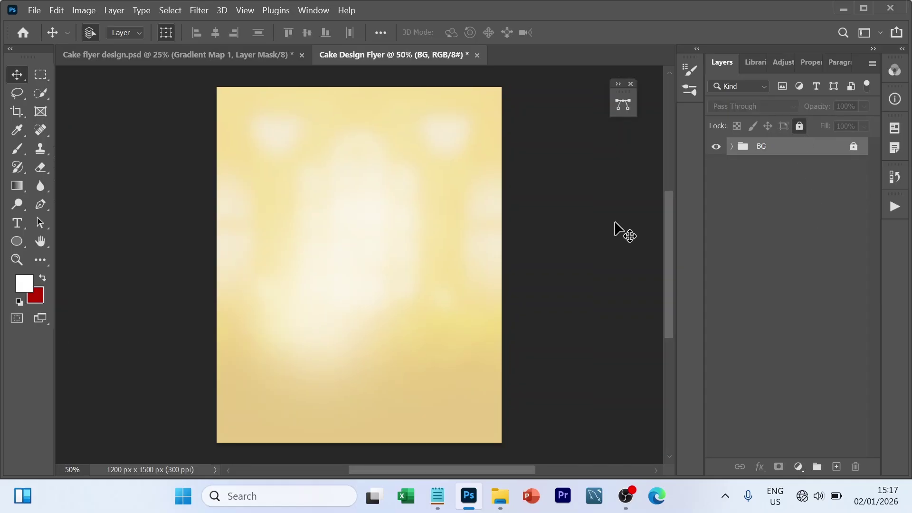
Place the Logo Cake image from the Cake flyer folder near the canvas's upper-left corner at 43.56% scale, and show the guides and grid.
{"action": "left_click", "coordinate": [499, 494]}
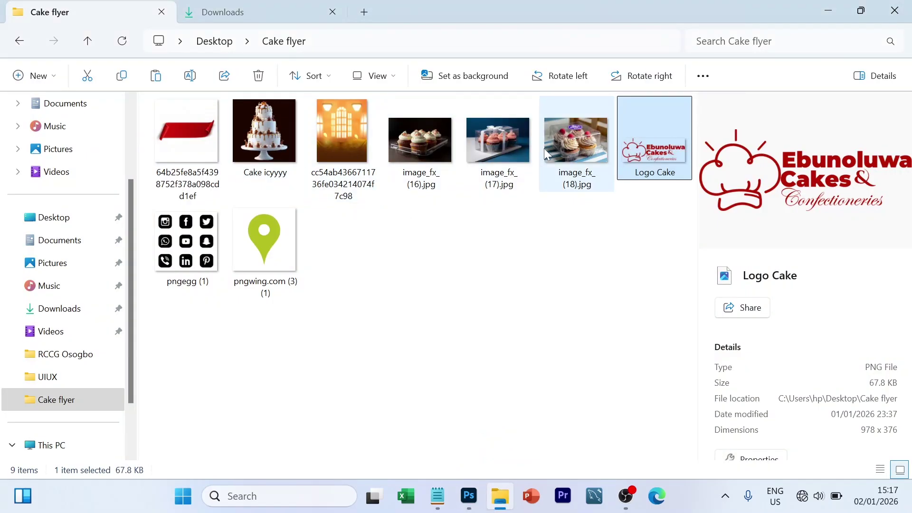
{"action": "left_click_drag", "start_coordinate": [683, 143], "coordinate": [353, 212]}
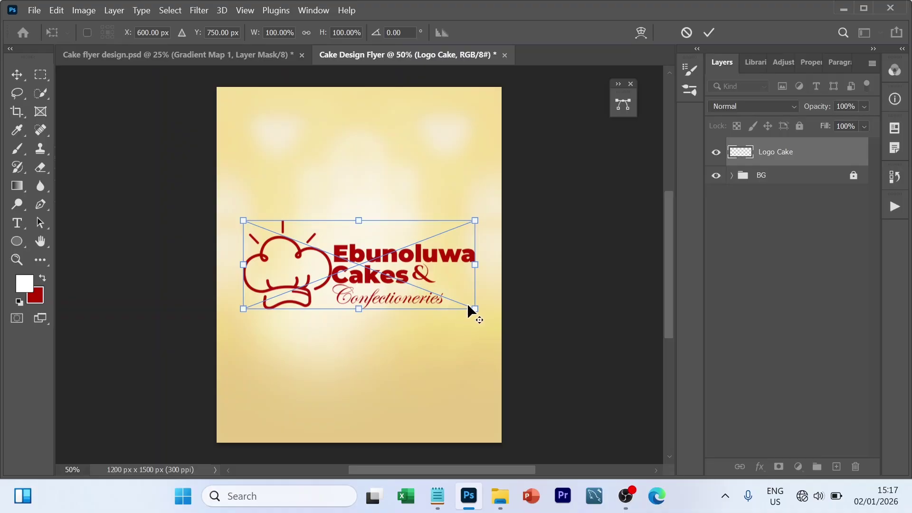
{"action": "left_click_drag", "start_coordinate": [475, 309], "coordinate": [408, 281]}
{"action": "left_click_drag", "start_coordinate": [356, 198], "coordinate": [333, 124]}
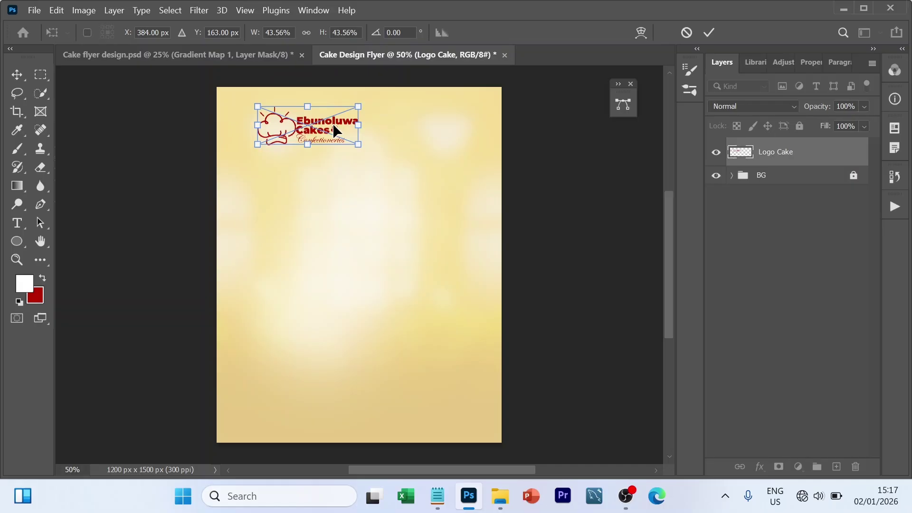
{"action": "key", "text": "Return"}
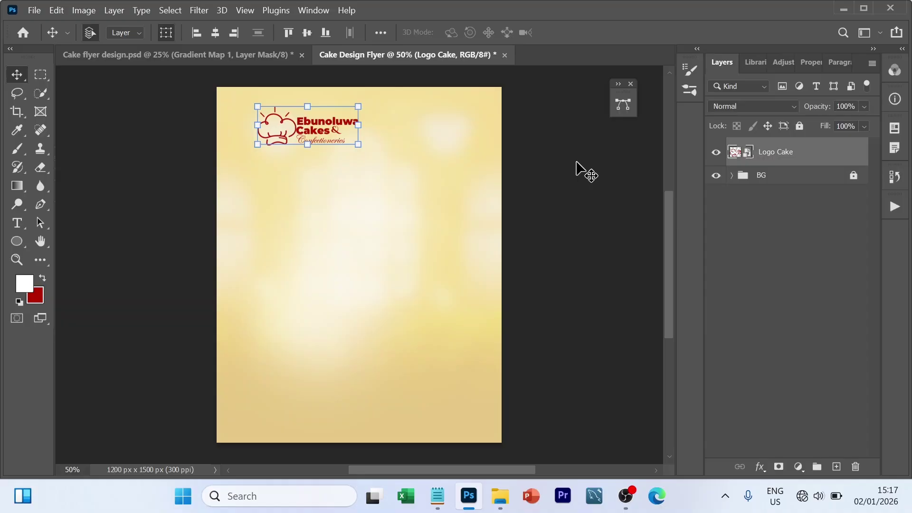
{"action": "key", "text": "ctrl+h"}
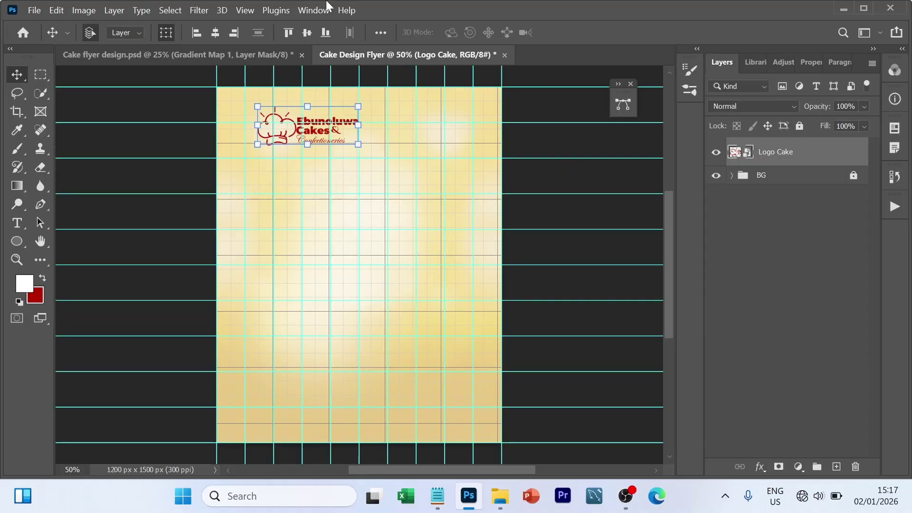
{"action": "left_click", "coordinate": [245, 10]}
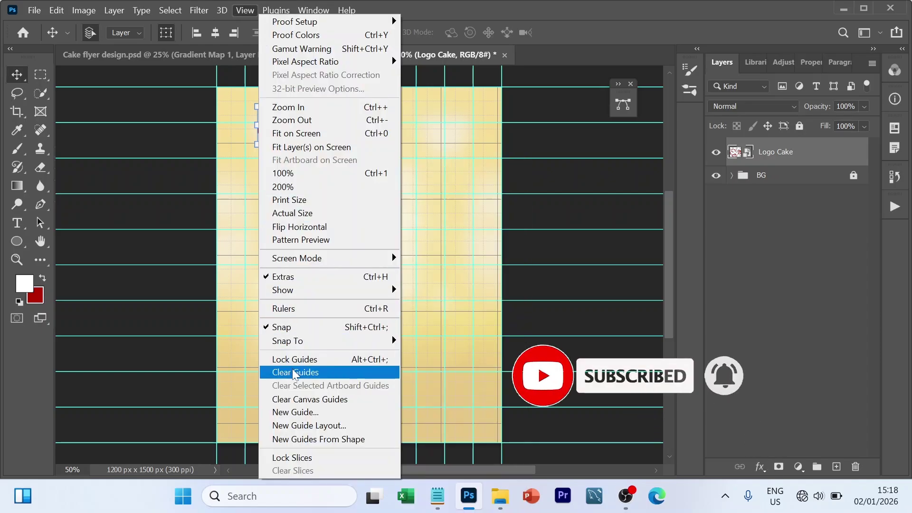
{"action": "left_click", "coordinate": [295, 427]}
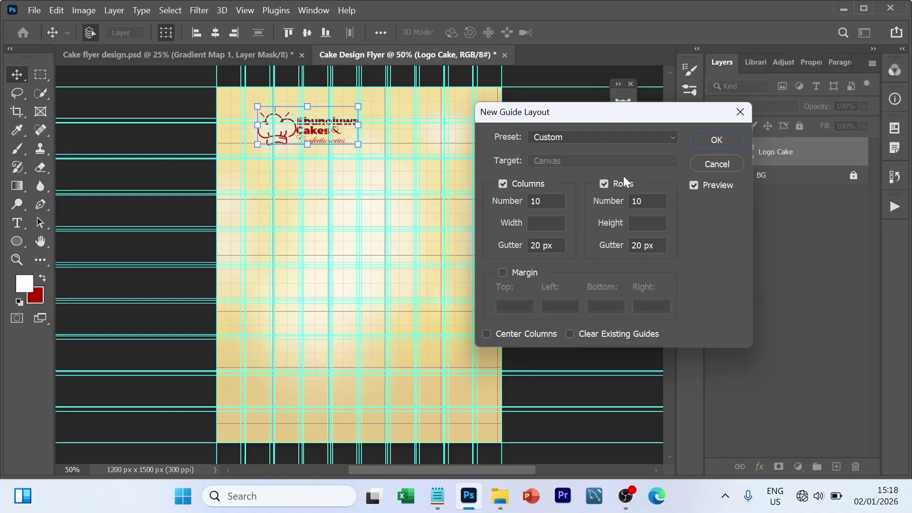
{"action": "left_click", "coordinate": [723, 163]}
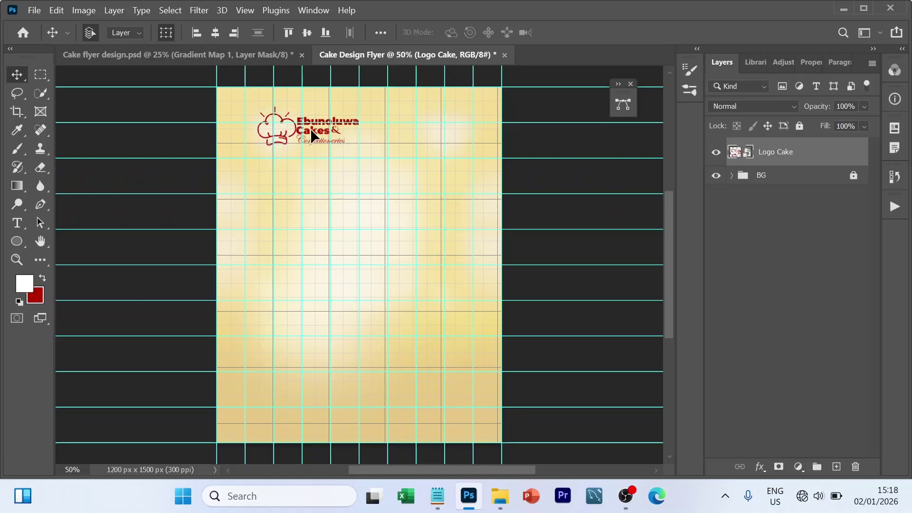
Move the logo so its left and top edges line up with the first inner column and row guides.
{"action": "left_click_drag", "start_coordinate": [311, 134], "coordinate": [299, 147]}
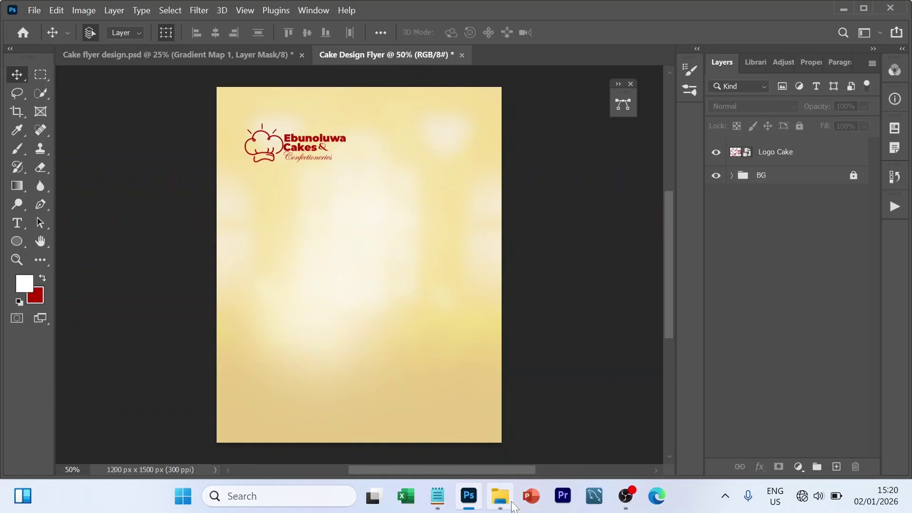
Place the red ribbon image from the Cake flyer folder at the centre of the canvas.
{"action": "left_click", "coordinate": [501, 507]}
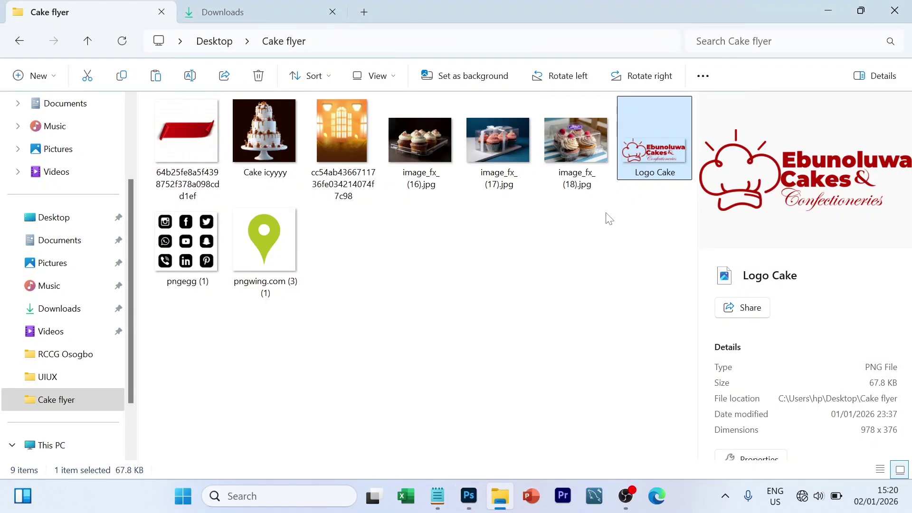
{"action": "left_click_drag", "start_coordinate": [204, 122], "coordinate": [310, 286]}
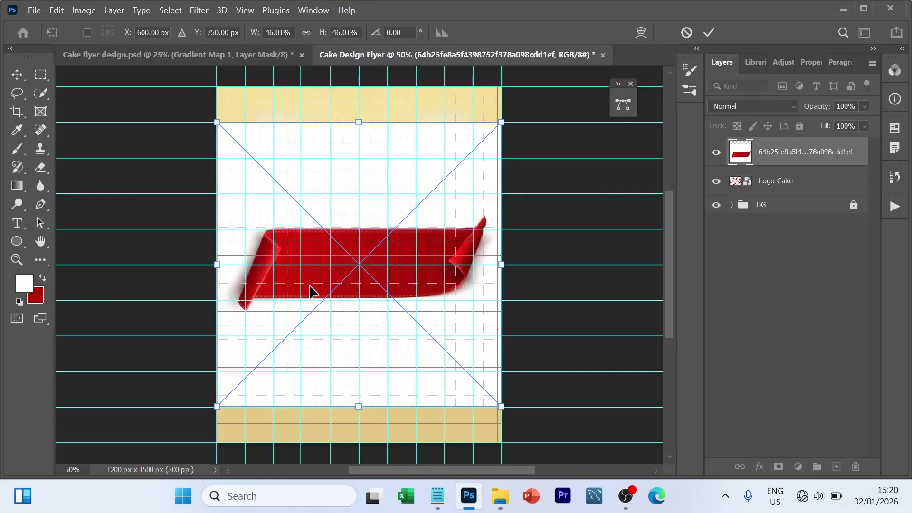
{"action": "left_click", "coordinate": [708, 34]}
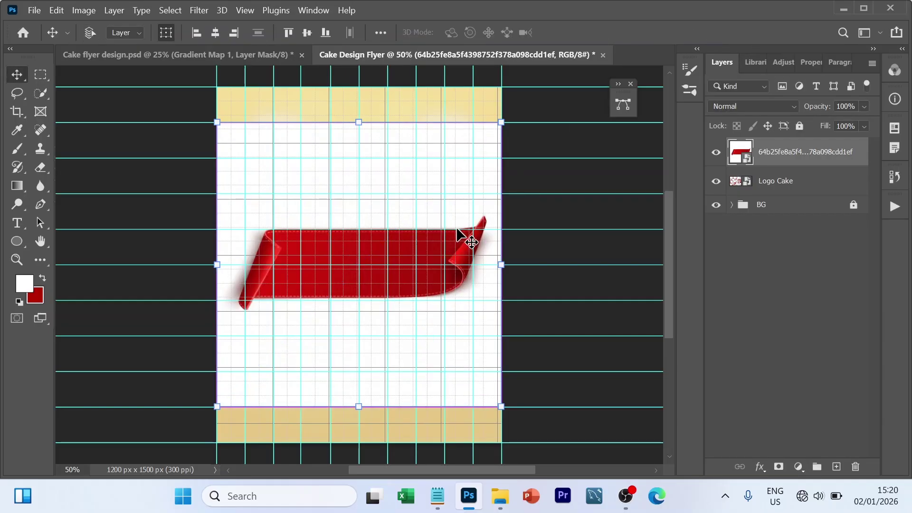
Mask out the ribbon's white background using Select Subject, and convert the masked layer to a smart object.
{"action": "key", "text": "ctrl+h"}
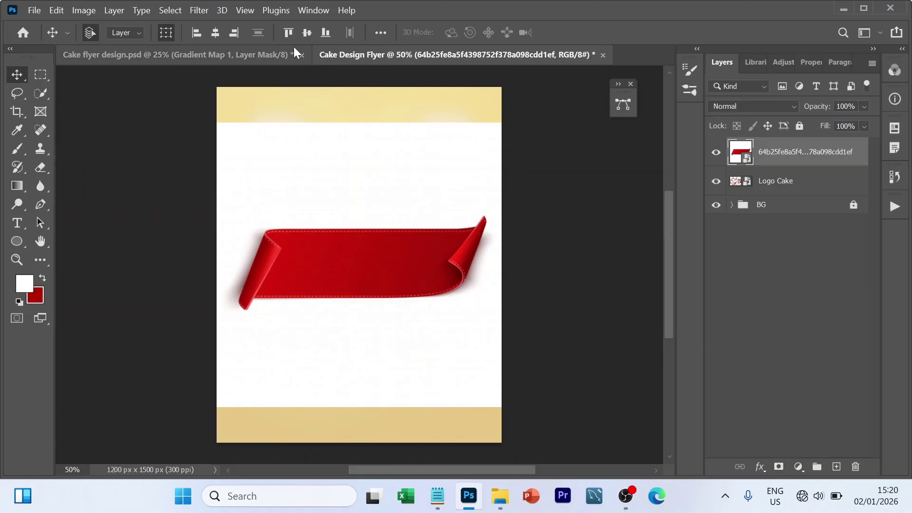
{"action": "left_click", "coordinate": [173, 10]}
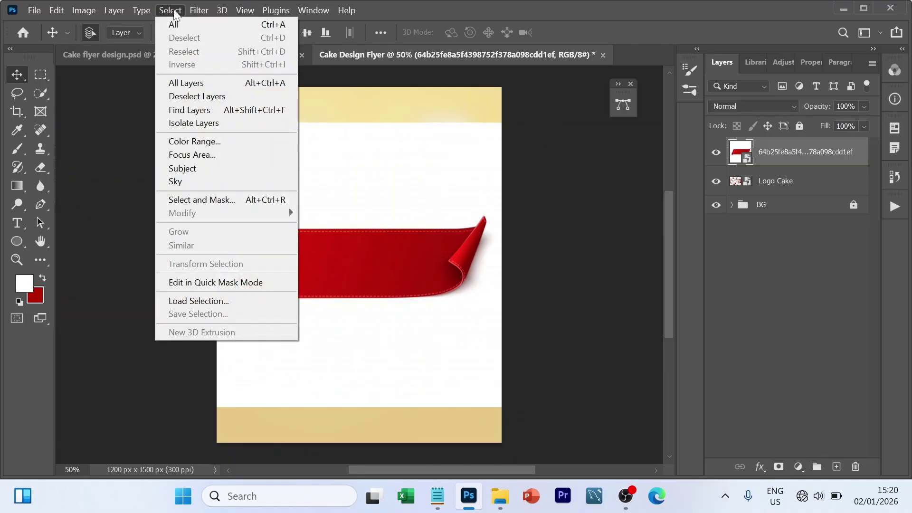
{"action": "left_click", "coordinate": [192, 169]}
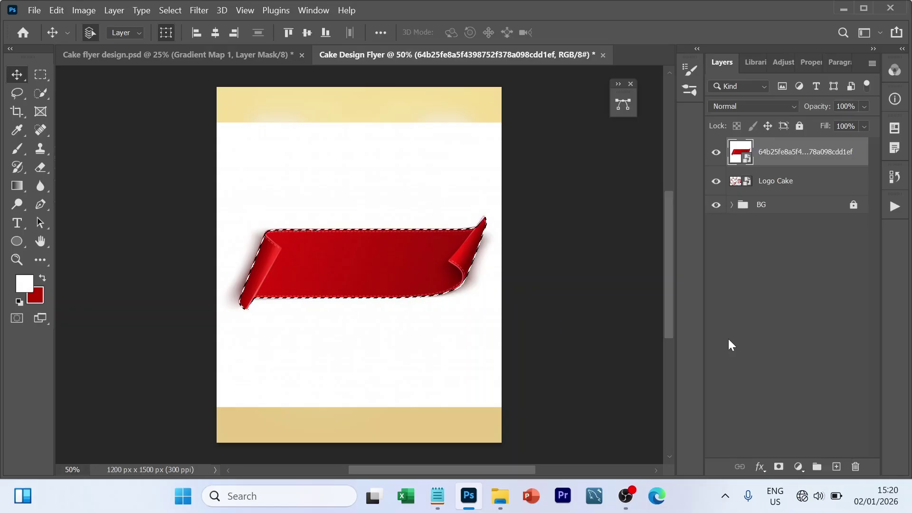
{"action": "left_click", "coordinate": [780, 467]}
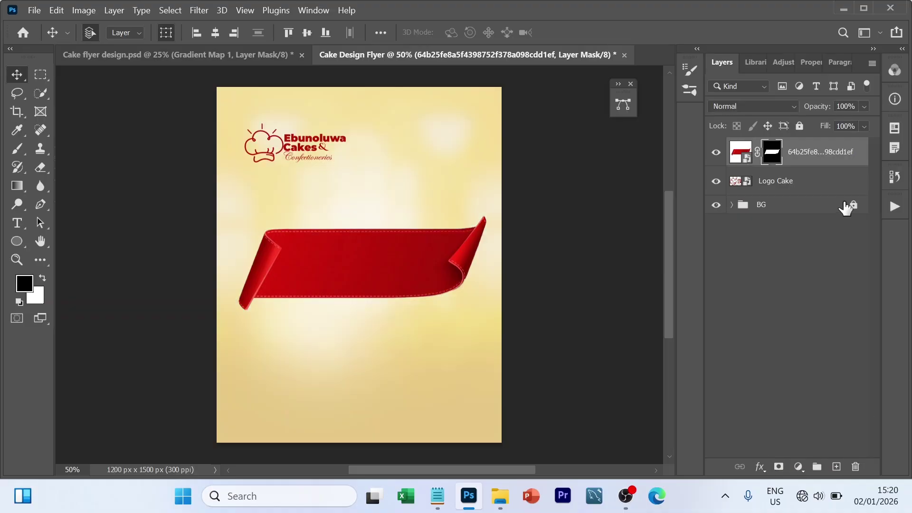
{"action": "right_click", "coordinate": [821, 152]}
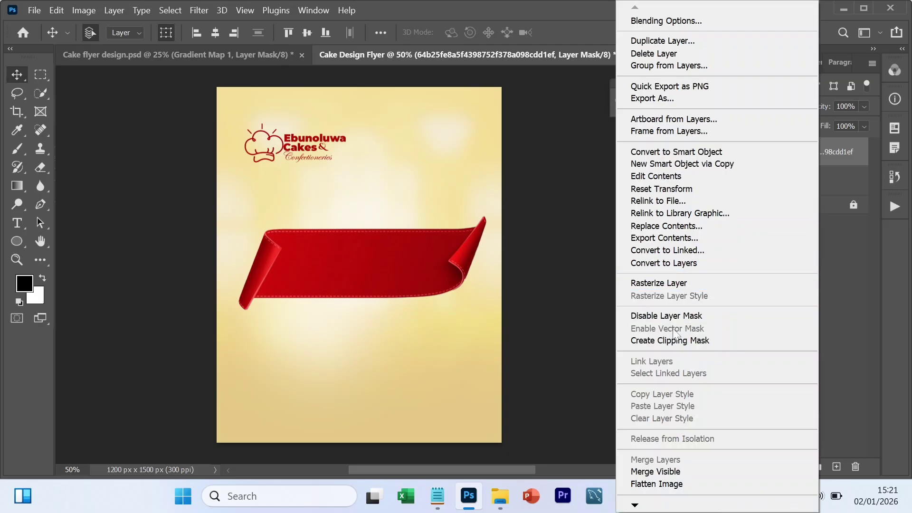
{"action": "left_click", "coordinate": [677, 152]}
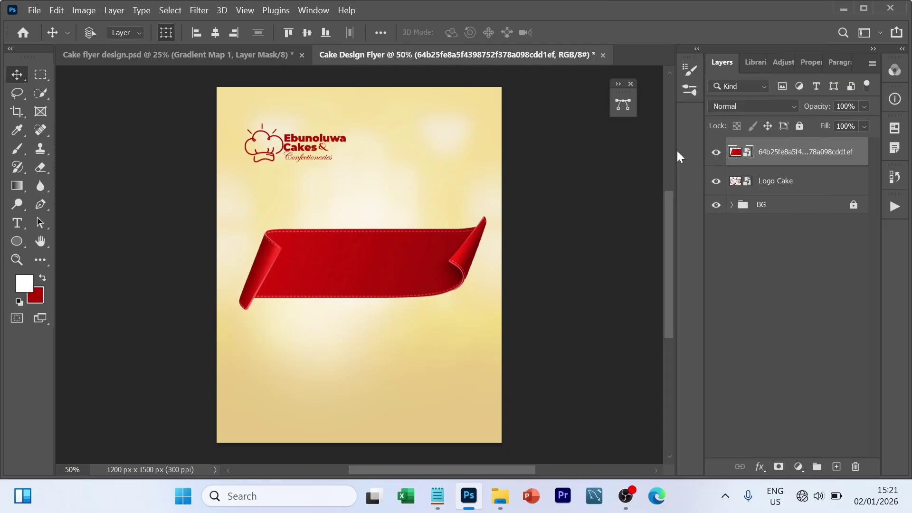
Scale the ribbon down to less than half its size and move it below the logo, aligned with the logo's left edge.
{"action": "key", "text": "ctrl+t"}
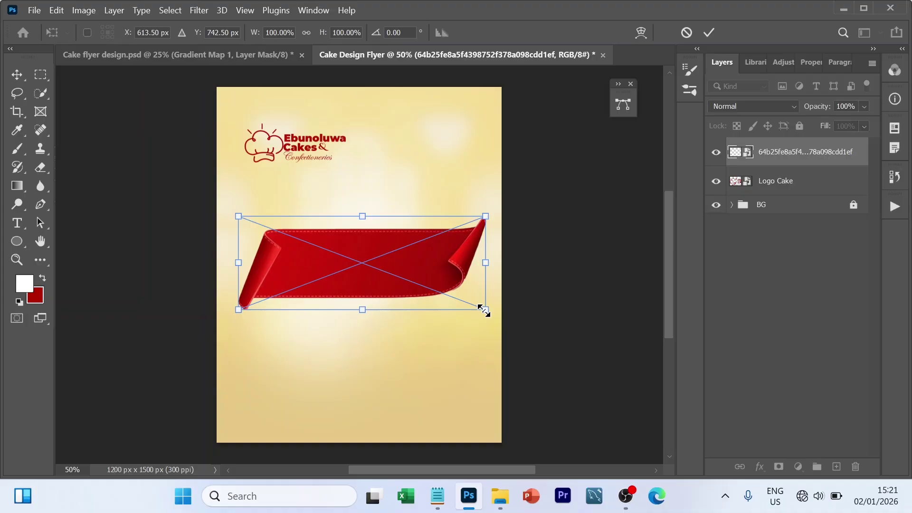
{"action": "left_click_drag", "start_coordinate": [483, 310], "coordinate": [416, 283]}
{"action": "double_click", "coordinate": [364, 277]}
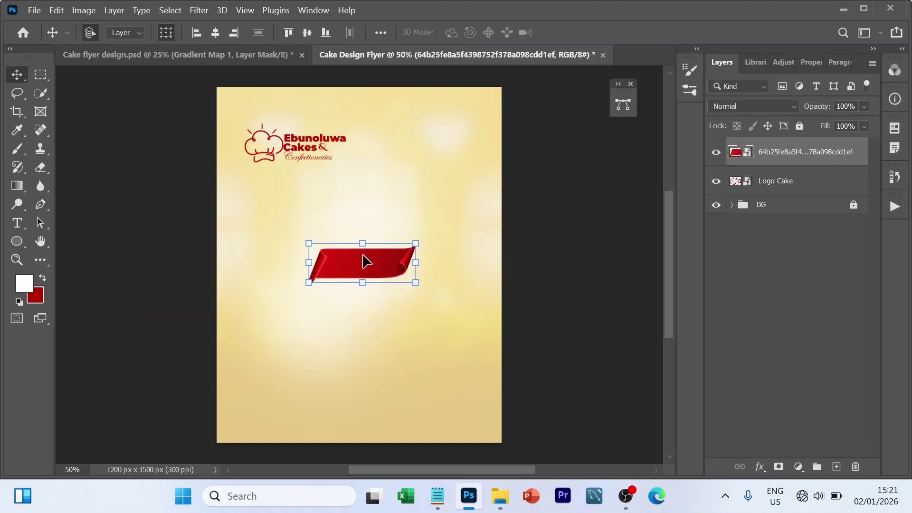
{"action": "left_click_drag", "start_coordinate": [366, 262], "coordinate": [294, 212]}
{"action": "key", "text": "ctrl+h"}
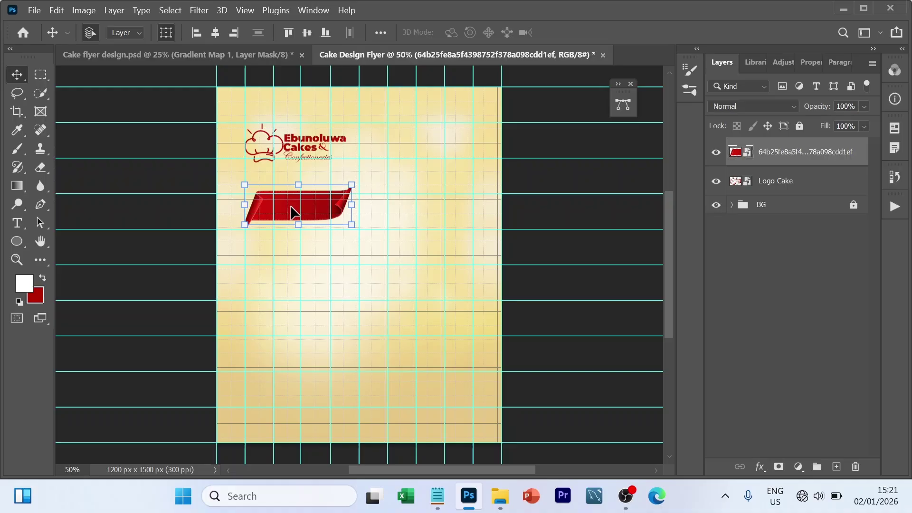
{"action": "key", "text": "ctrl+h"}
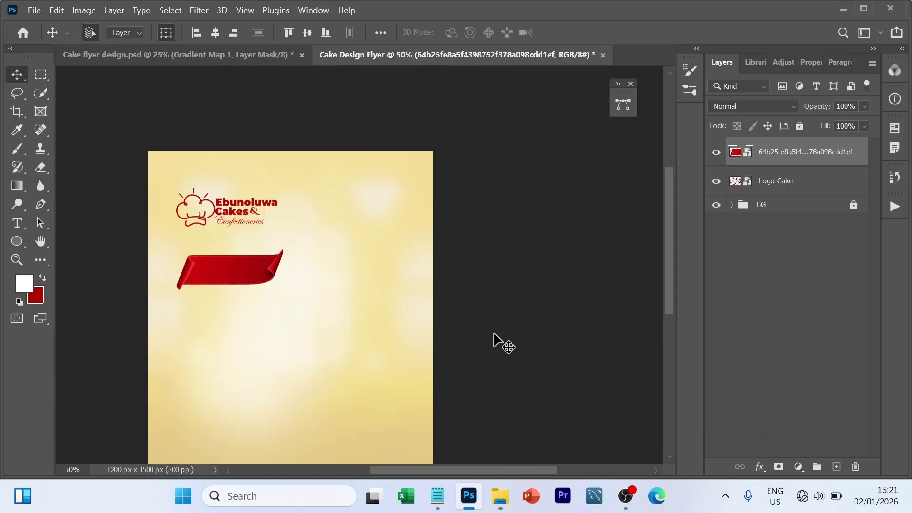
Copy "Our services" from the flyer notes in Notepad and add it as white Montserrat text on the red ribbon.
{"action": "left_click", "coordinate": [441, 501]}
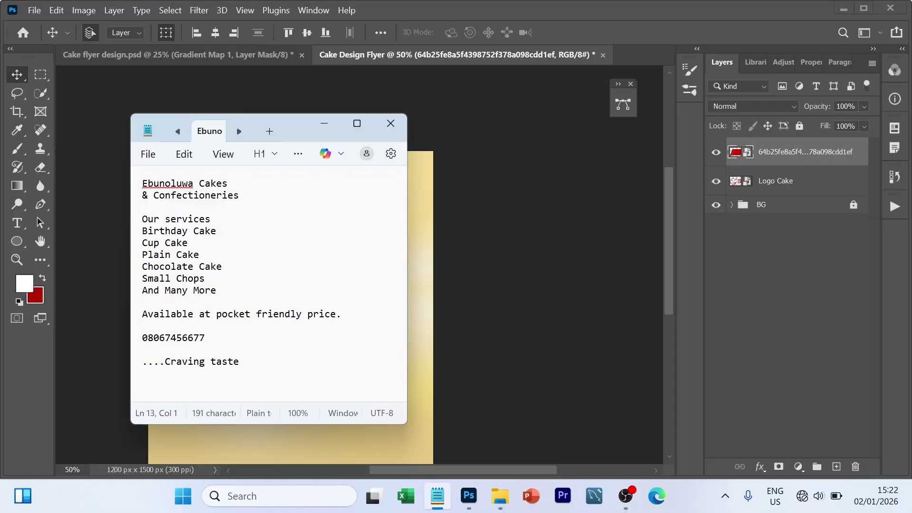
{"action": "left_click_drag", "start_coordinate": [211, 219], "coordinate": [142, 219]}
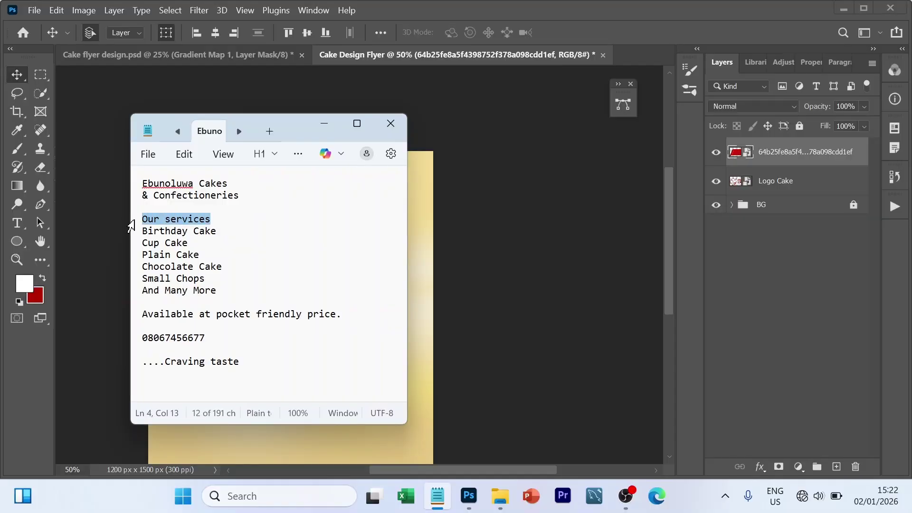
{"action": "left_click", "coordinate": [569, 279]}
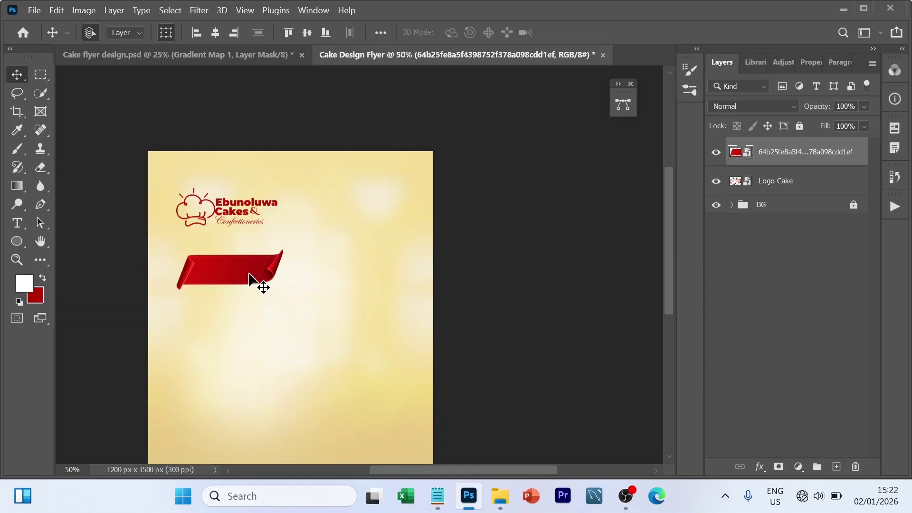
{"action": "key", "text": "t"}
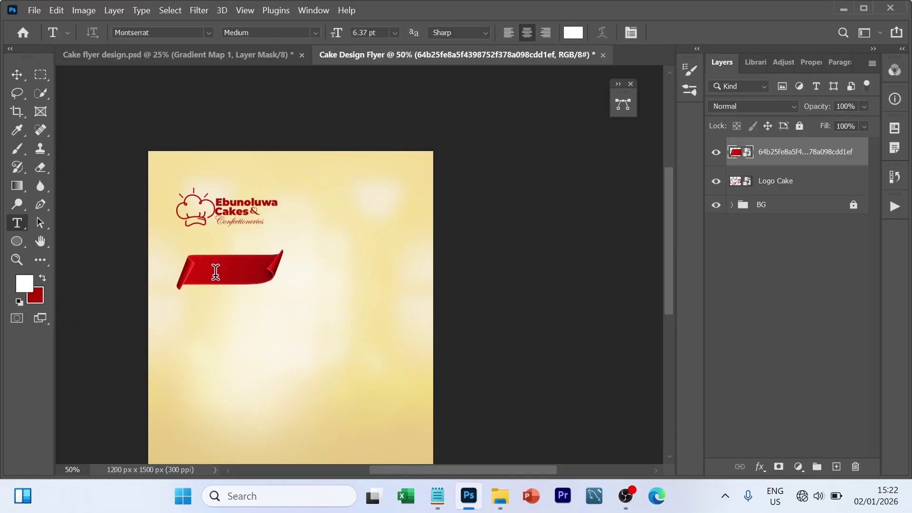
{"action": "left_click", "coordinate": [216, 272]}
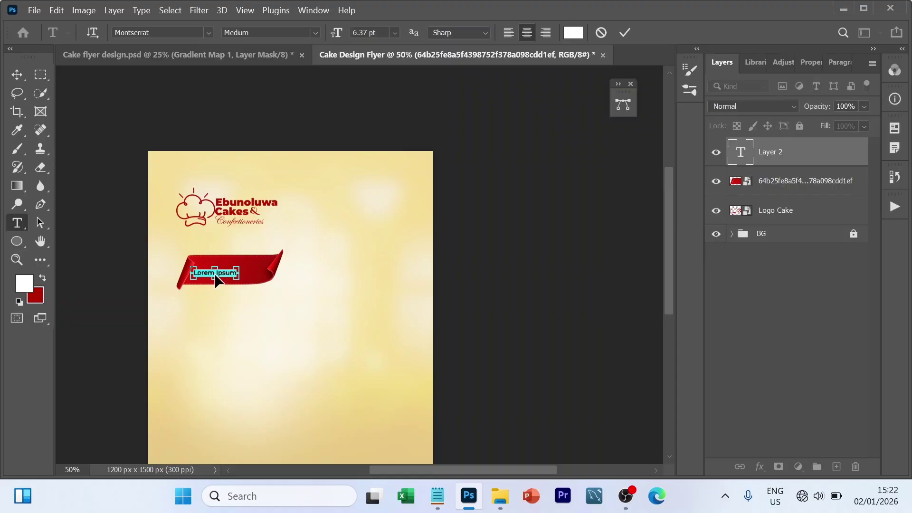
{"action": "type", "text": "Our services"}
Set the "Our services" text on the ribbon to the SemiBold weight at 11 pt.
{"action": "key", "text": "ctrl+a"}
{"action": "left_click", "coordinate": [316, 32]}
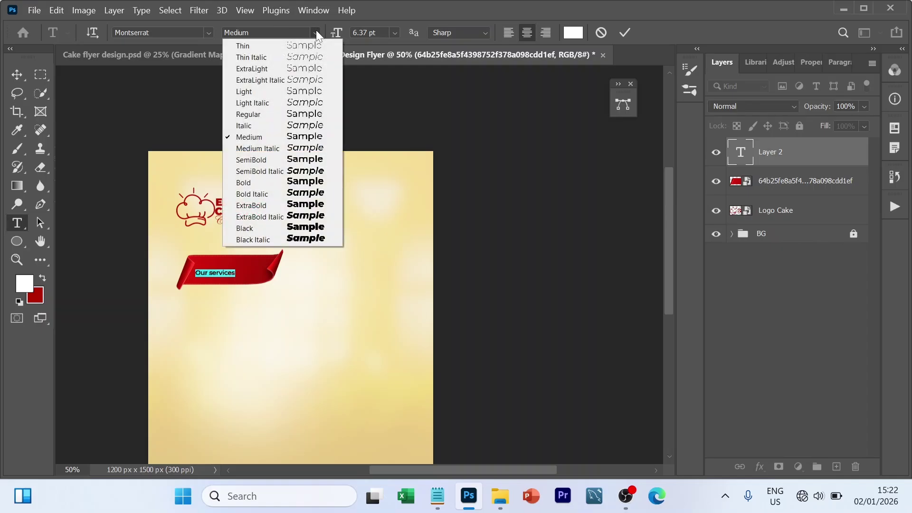
{"action": "left_click", "coordinate": [258, 160]}
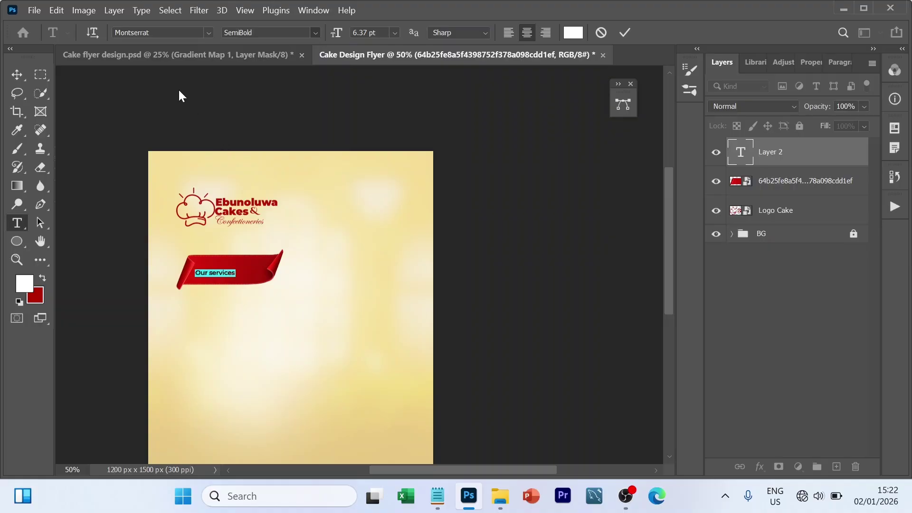
{"action": "left_click", "coordinate": [394, 30]}
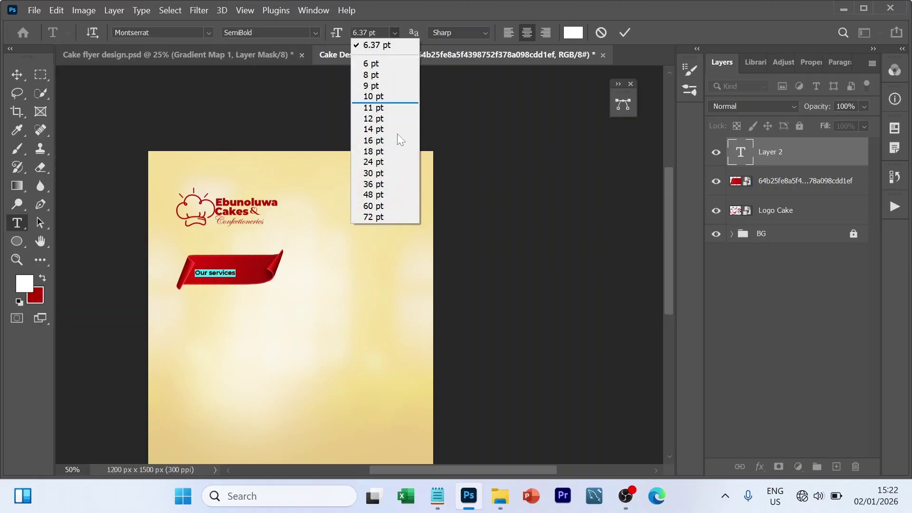
{"action": "left_click", "coordinate": [374, 141]}
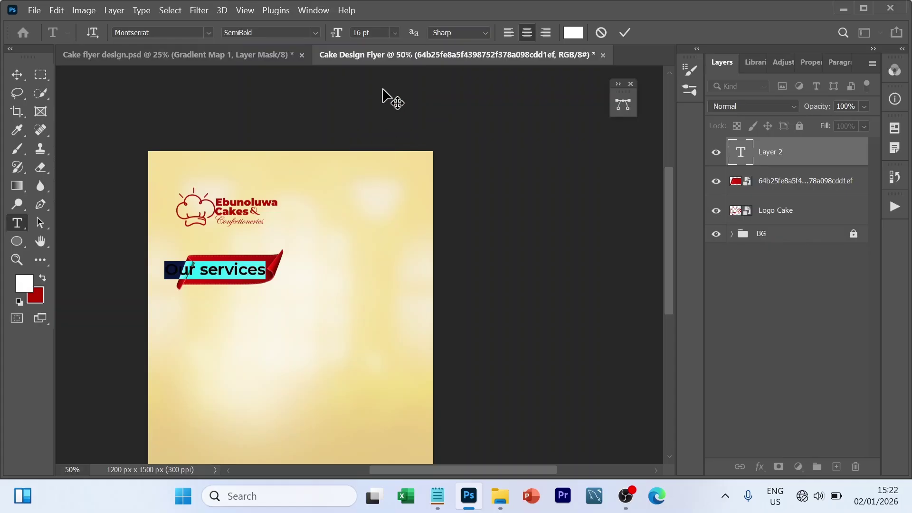
{"action": "left_click", "coordinate": [395, 33]}
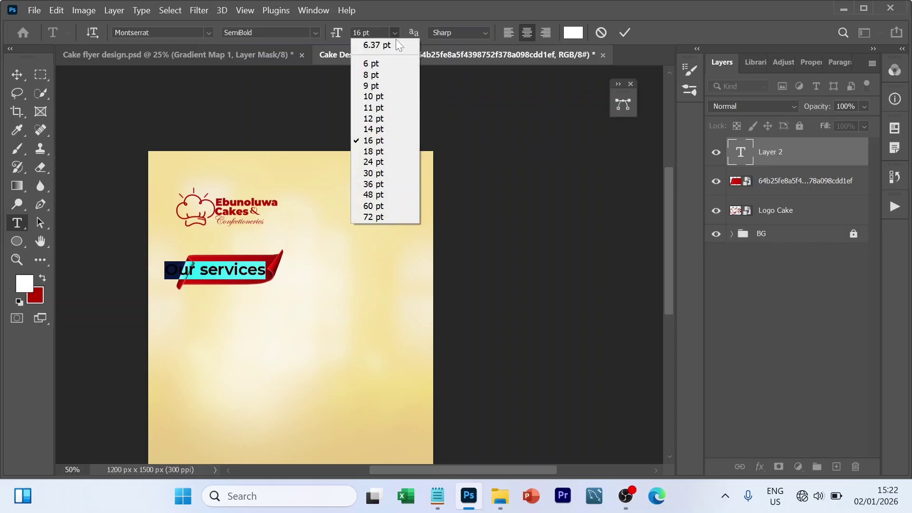
{"action": "left_click", "coordinate": [378, 112]}
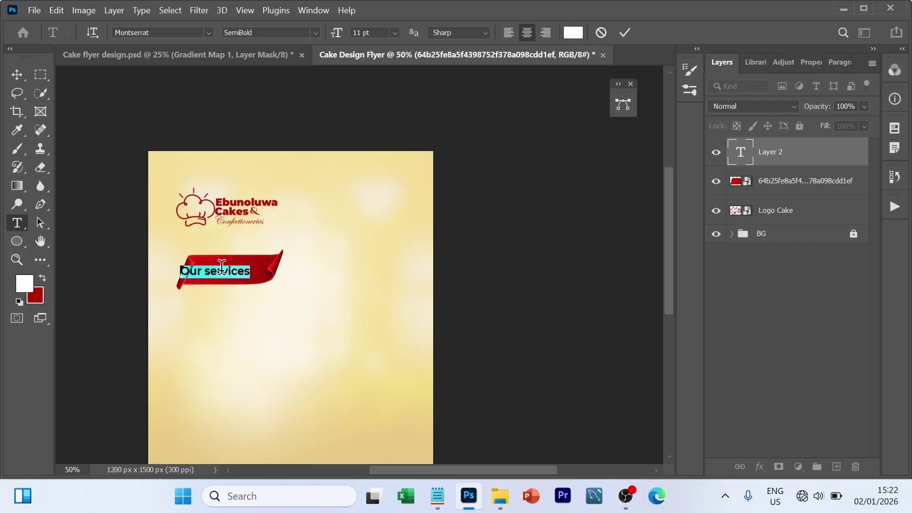
{"action": "left_click", "coordinate": [626, 31]}
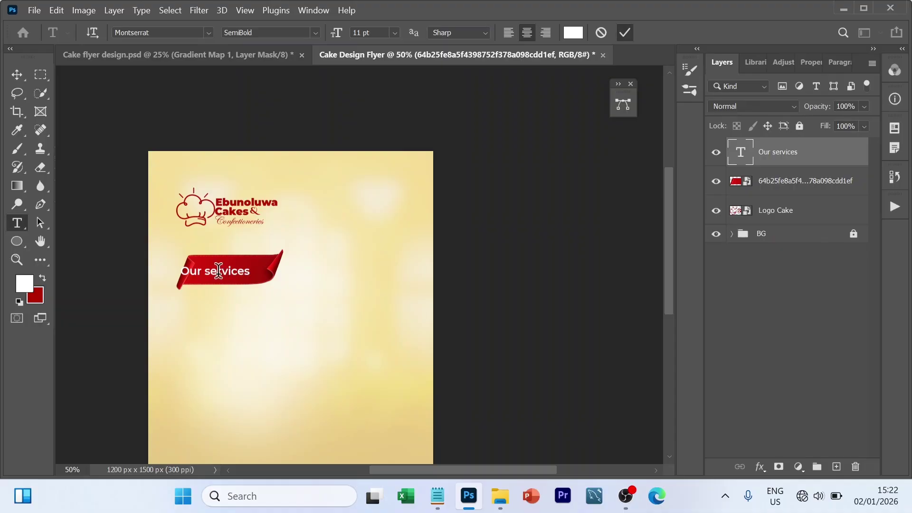
Move the "Our services" text to the centre of the red ribbon.
{"action": "key", "text": "v"}
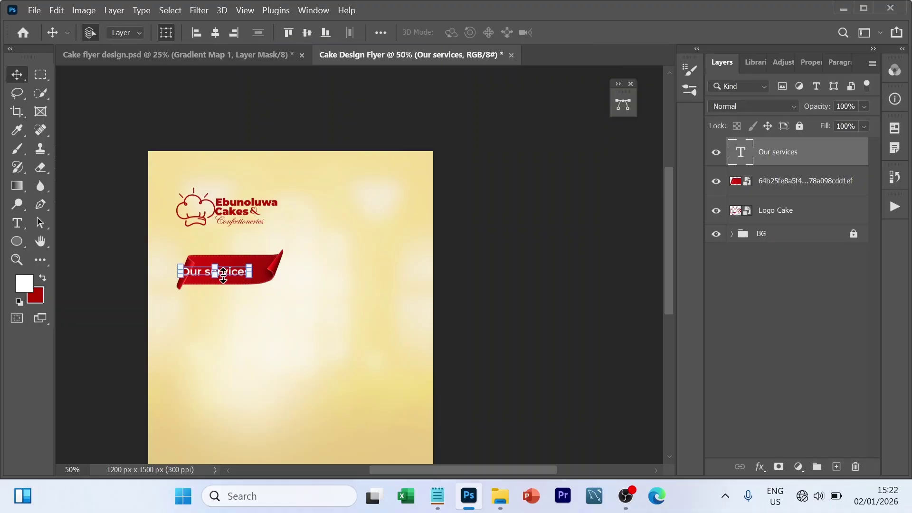
{"action": "left_click_drag", "start_coordinate": [228, 272], "coordinate": [243, 270]}
{"action": "left_click", "coordinate": [563, 299]}
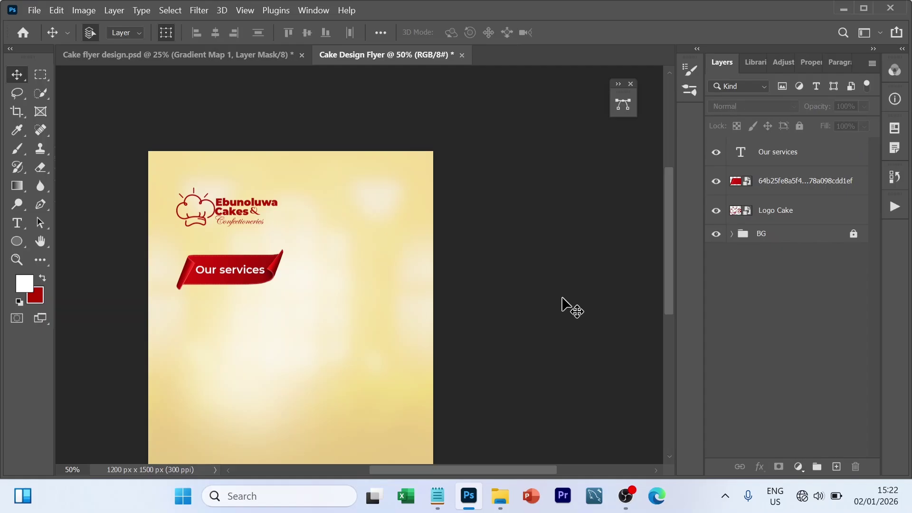
Duplicate the "Our services" text and place the copy in the empty area below the ribbon.
{"action": "left_click", "coordinate": [251, 272]}
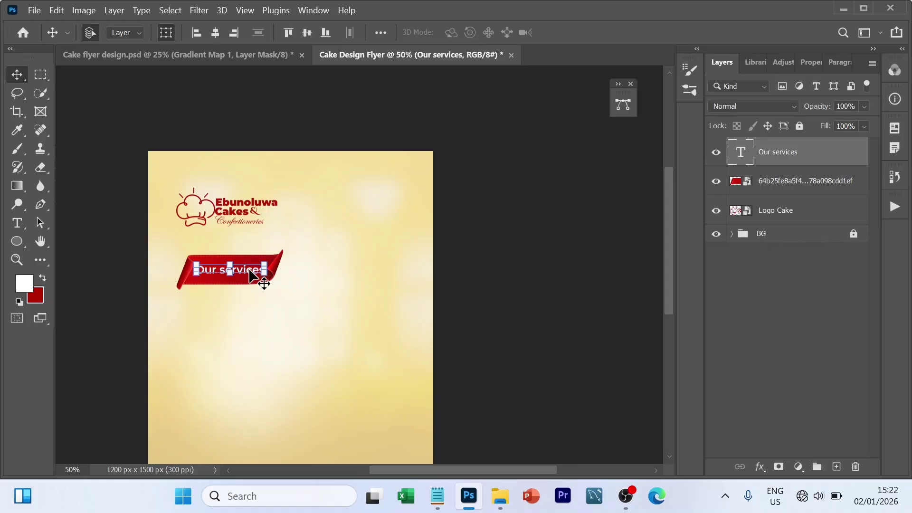
{"action": "key", "text": "ctrl+j"}
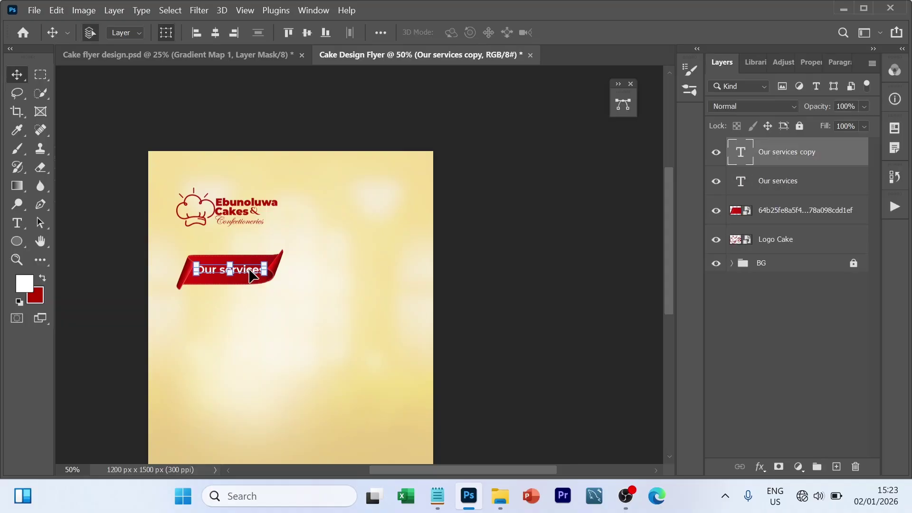
{"action": "left_click_drag", "start_coordinate": [250, 273], "coordinate": [243, 330]}
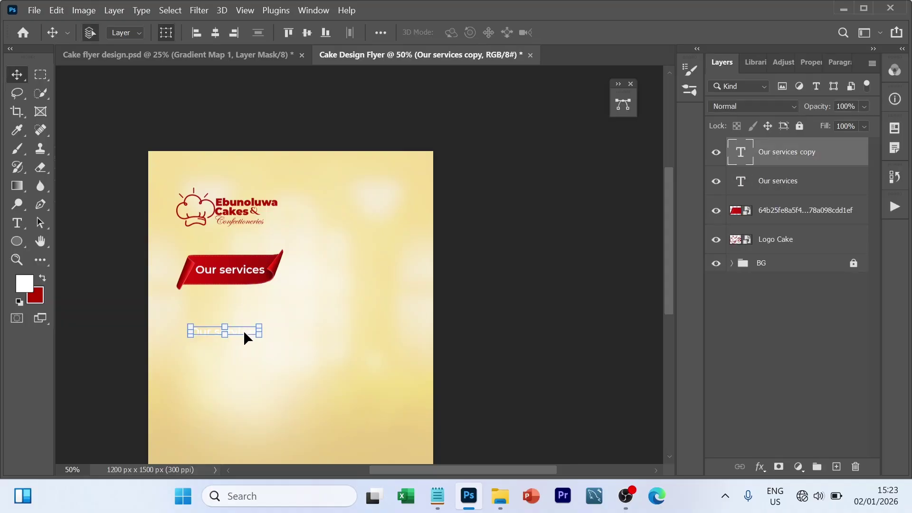
Replace the copied text with the six services from Birthday Cake to And Many More, copied from the flyer notes in Notepad.
{"action": "key", "text": "t"}
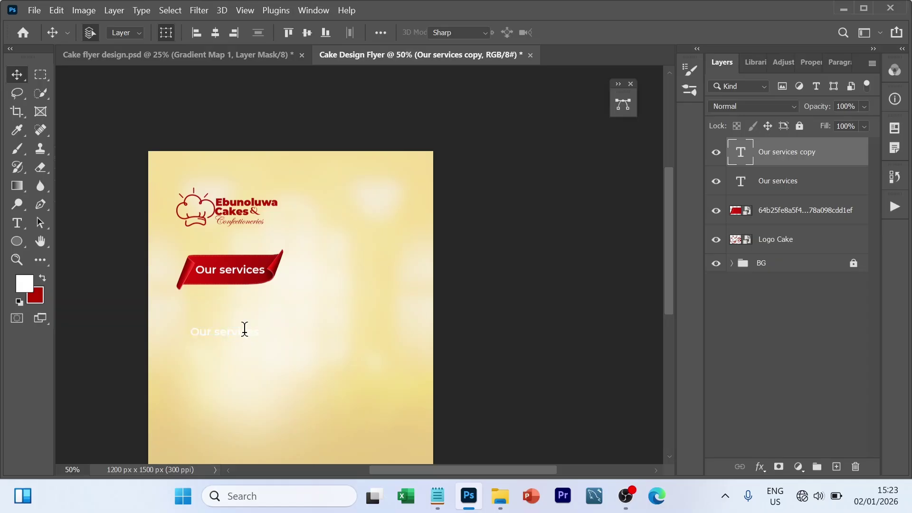
{"action": "key", "text": "Return"}
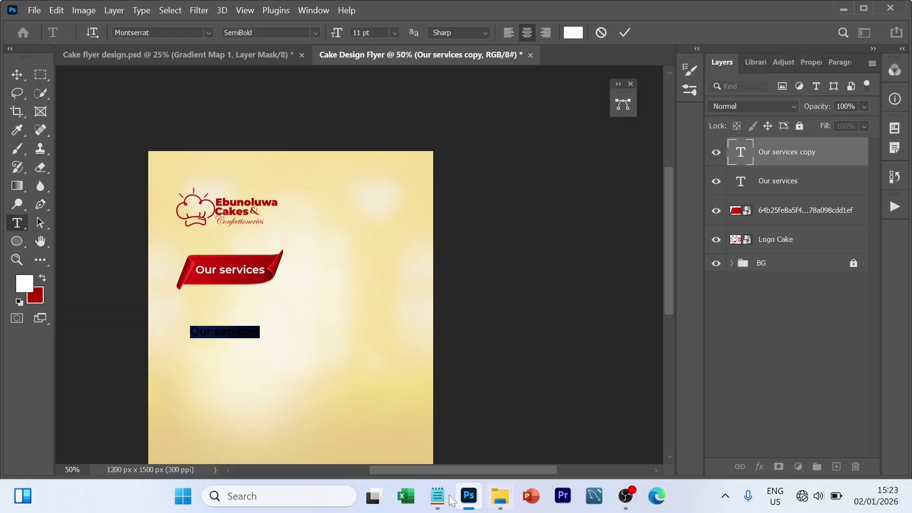
{"action": "left_click", "coordinate": [446, 497]}
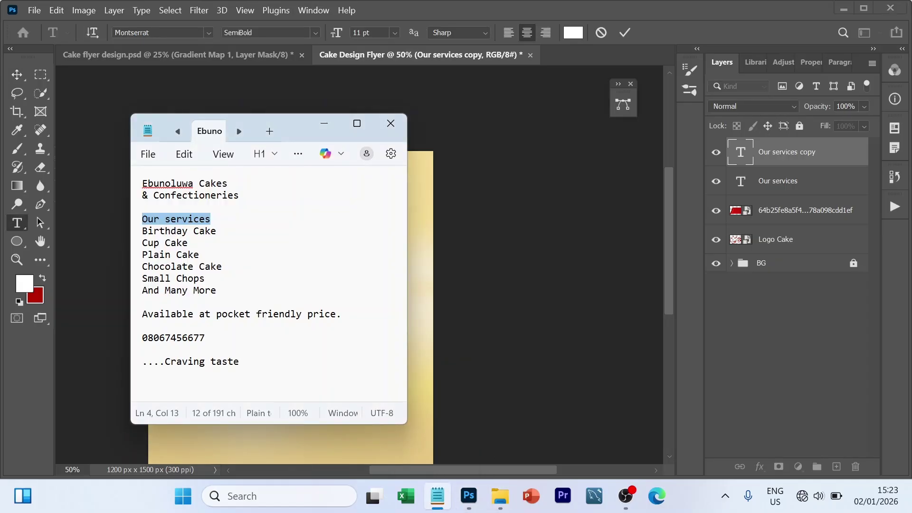
{"action": "left_click_drag", "start_coordinate": [138, 232], "coordinate": [152, 297]}
{"action": "key", "text": "ctrl+c"}
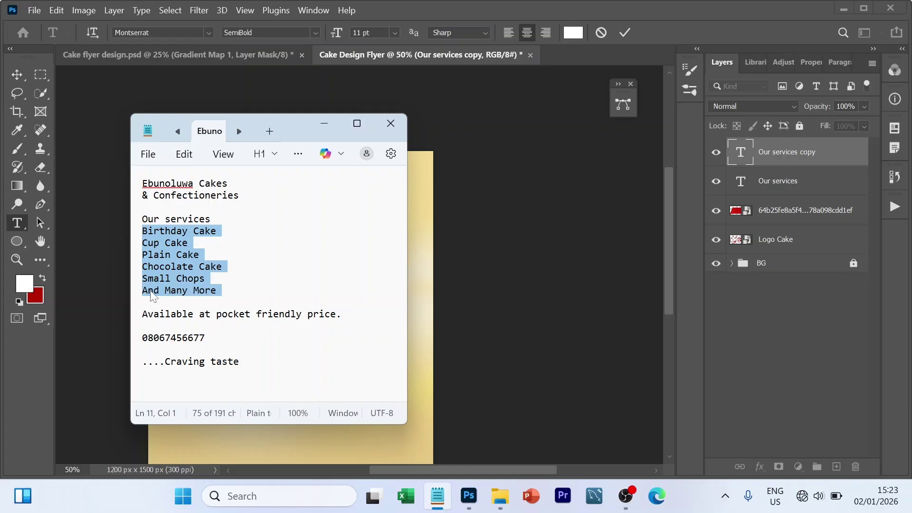
{"action": "left_click", "coordinate": [438, 314]}
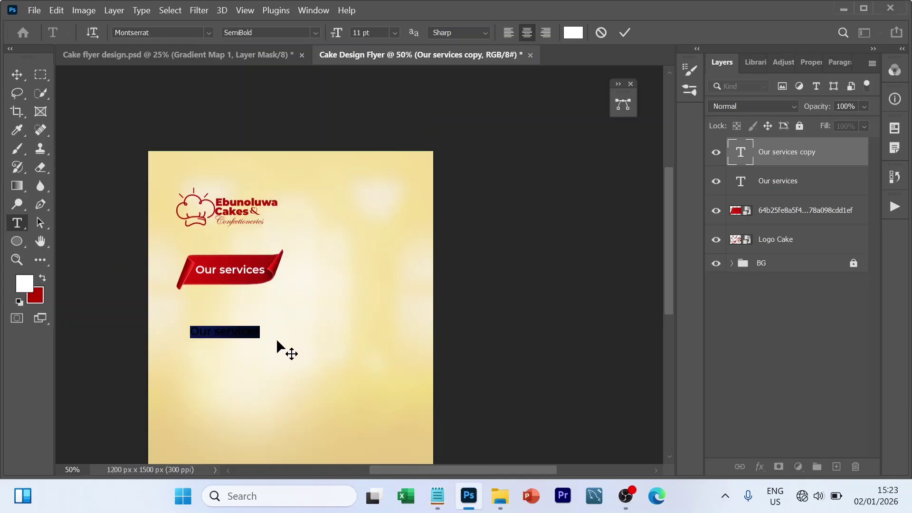
{"action": "key", "text": "ctrl+v"}
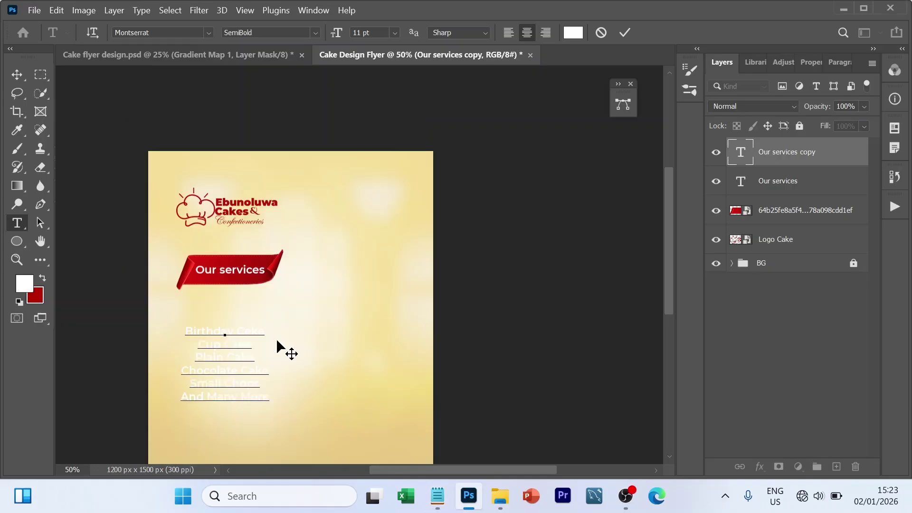
Left-align the services list and colour it dark red b70000, sampled from the background colour swatch.
{"action": "key", "text": "ctrl+a"}
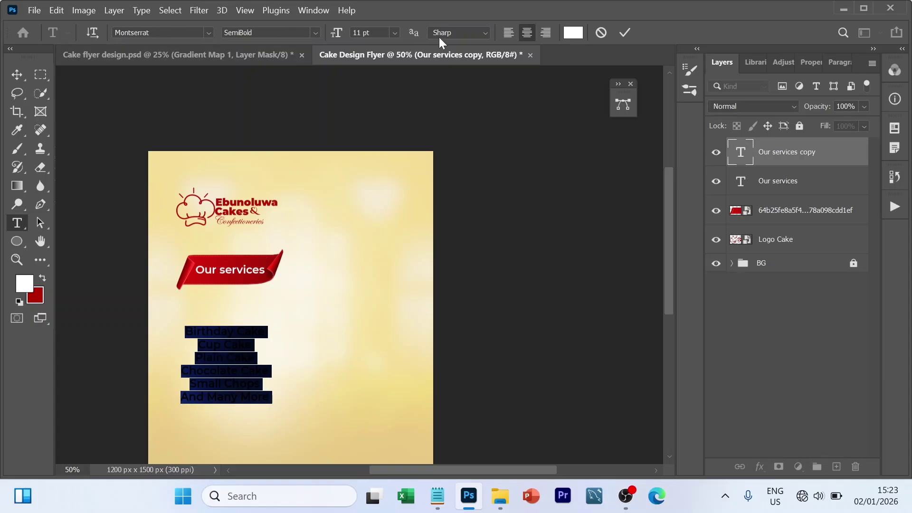
{"action": "left_click", "coordinate": [509, 34]}
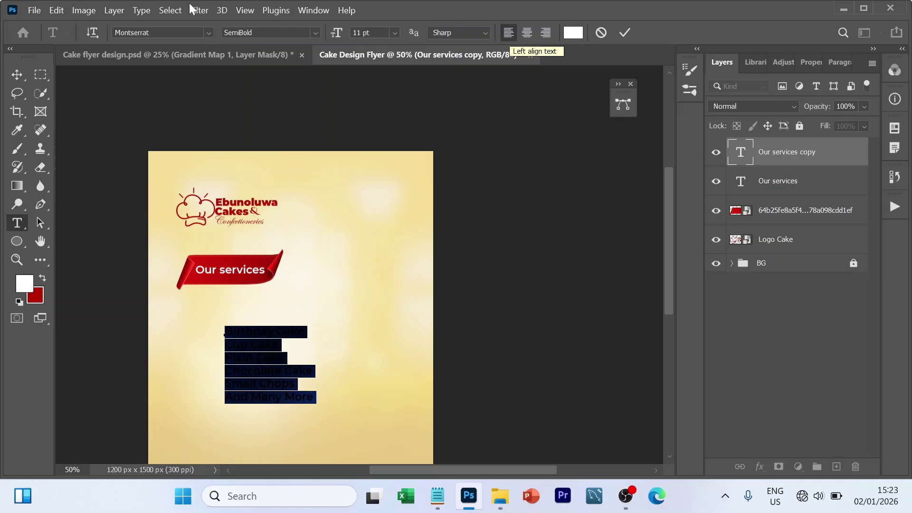
{"action": "left_click", "coordinate": [573, 34]}
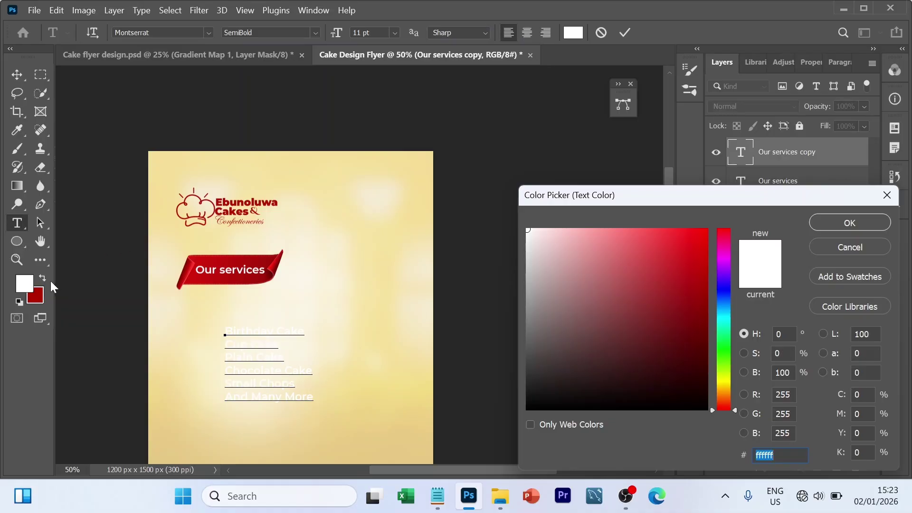
{"action": "left_click", "coordinate": [39, 293]}
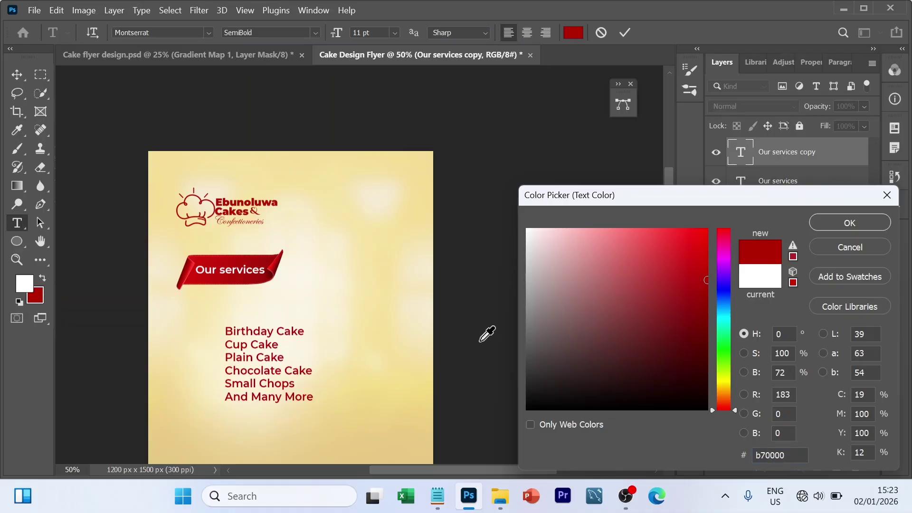
{"action": "left_click", "coordinate": [851, 224]}
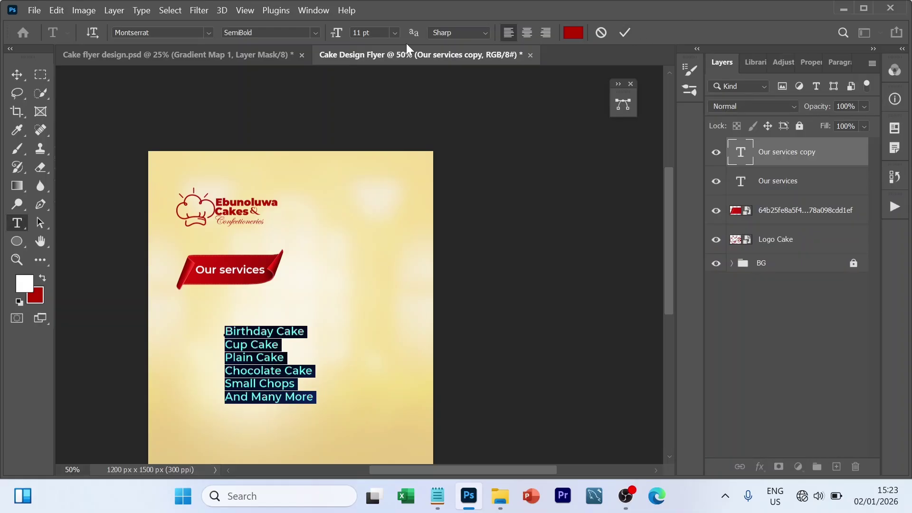
Set the services list's font size to 10 pt.
{"action": "left_click", "coordinate": [394, 34]}
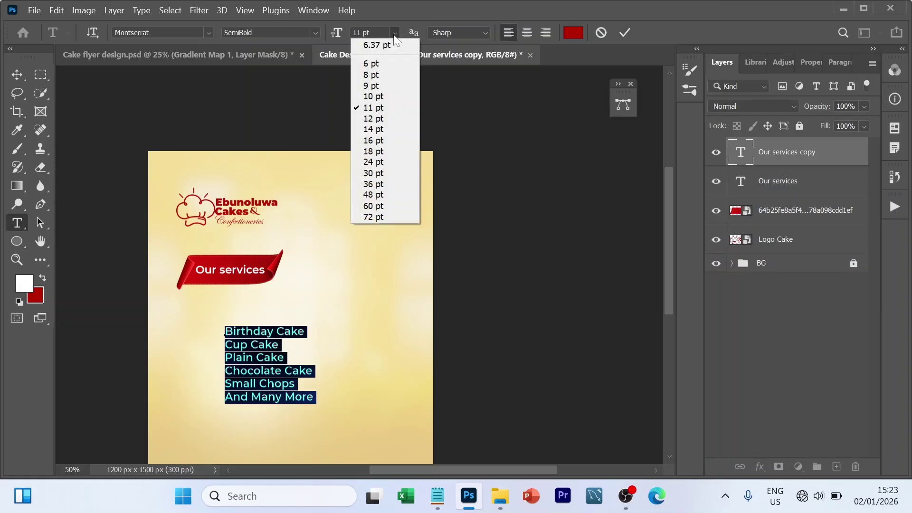
{"action": "left_click", "coordinate": [371, 86]}
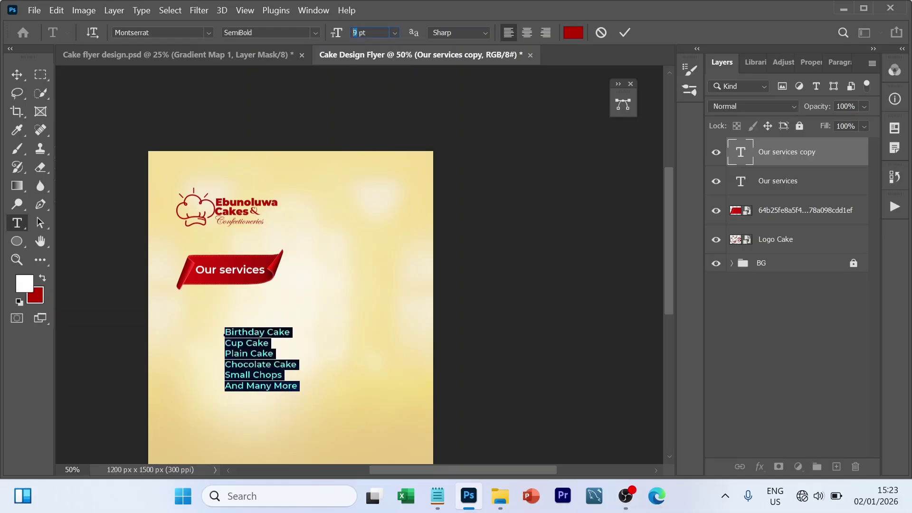
{"action": "type", "text": "10"}
{"action": "key", "text": "Return"}
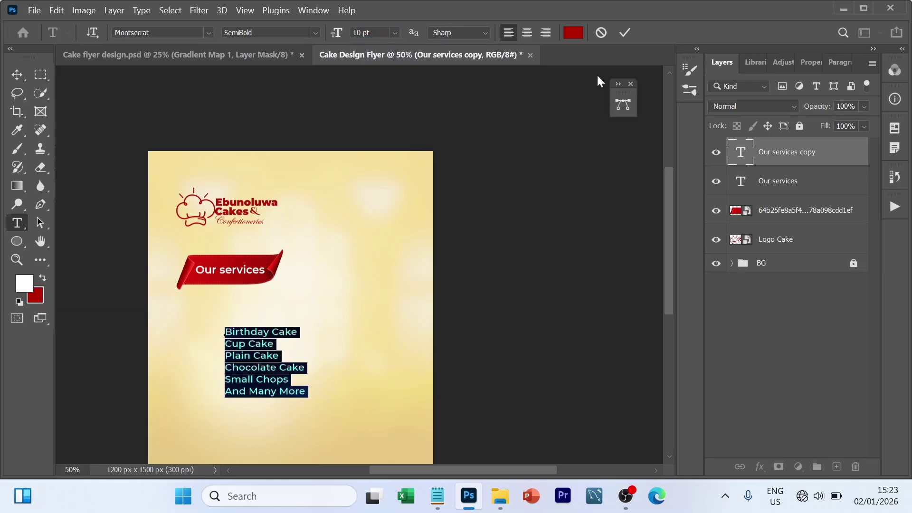
Set the leading of the services list to 16 pt and commit the text edit.
{"action": "left_click", "coordinate": [813, 64]}
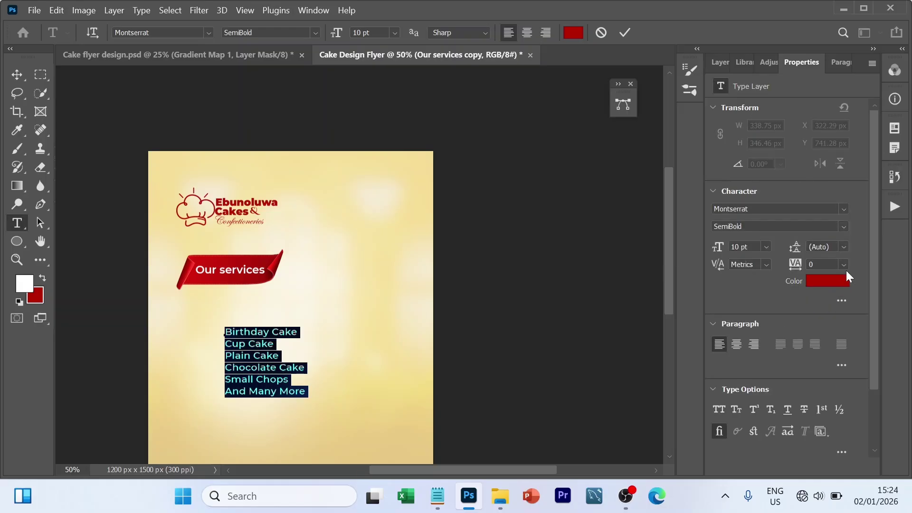
{"action": "left_click", "coordinate": [842, 247]}
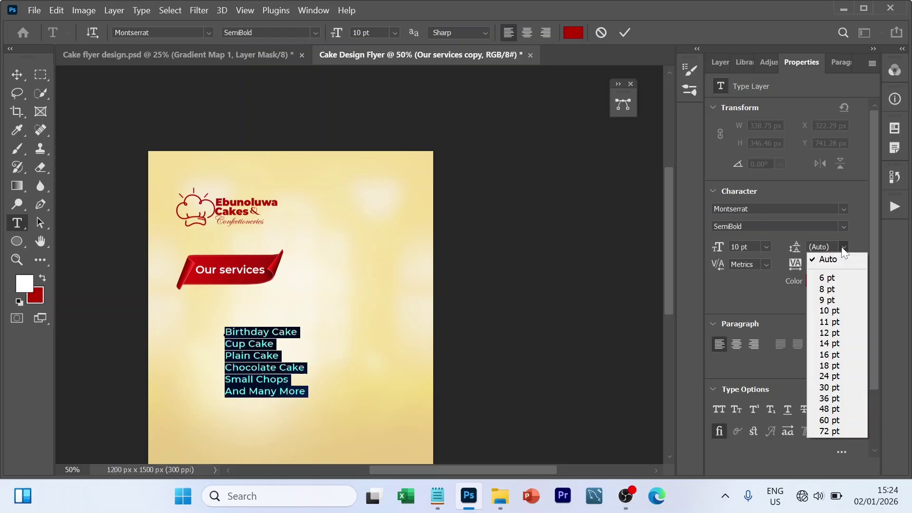
{"action": "left_click", "coordinate": [828, 349]}
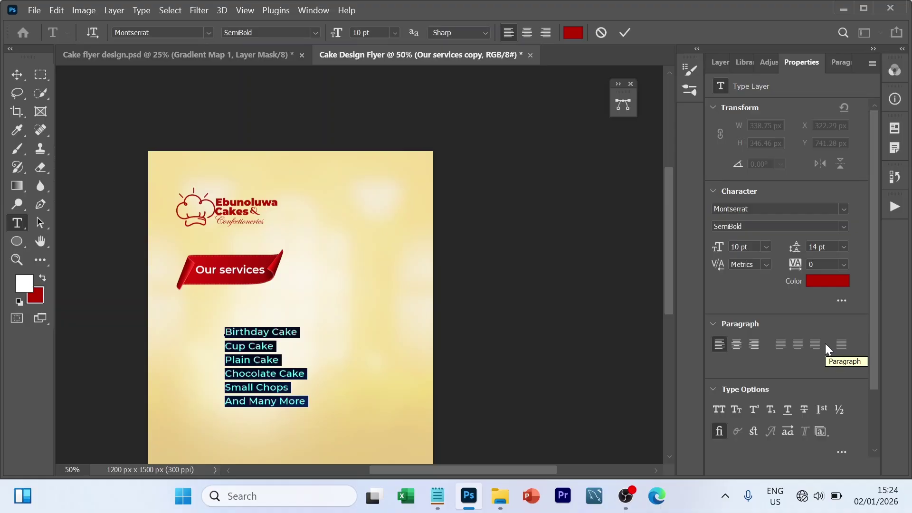
{"action": "left_click", "coordinate": [845, 247]}
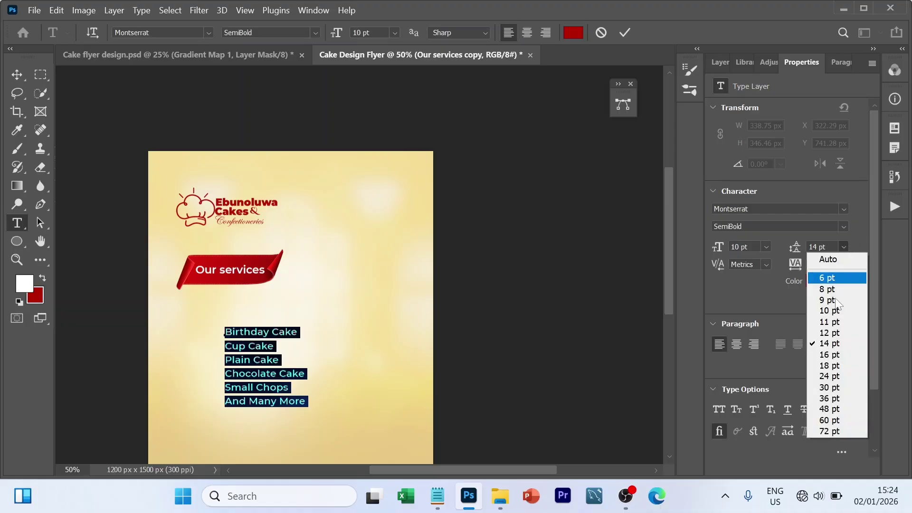
{"action": "left_click", "coordinate": [833, 355]}
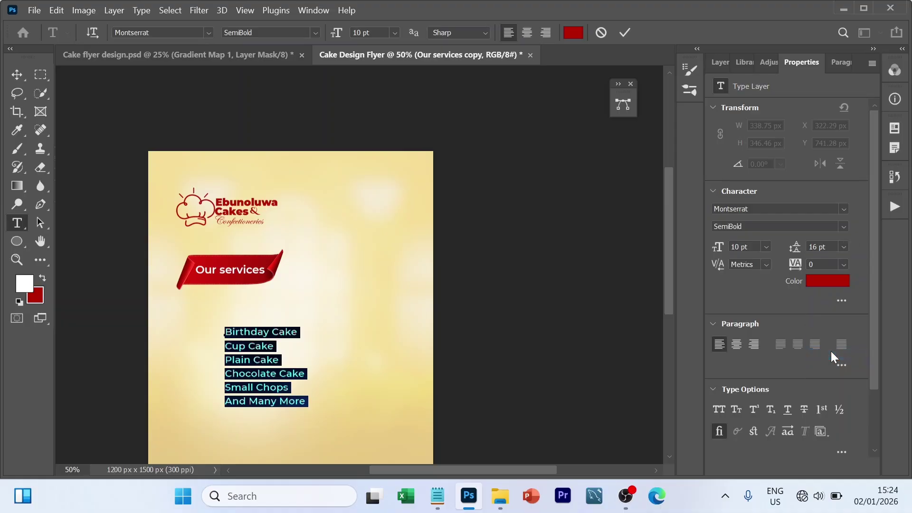
{"action": "left_click", "coordinate": [626, 32]}
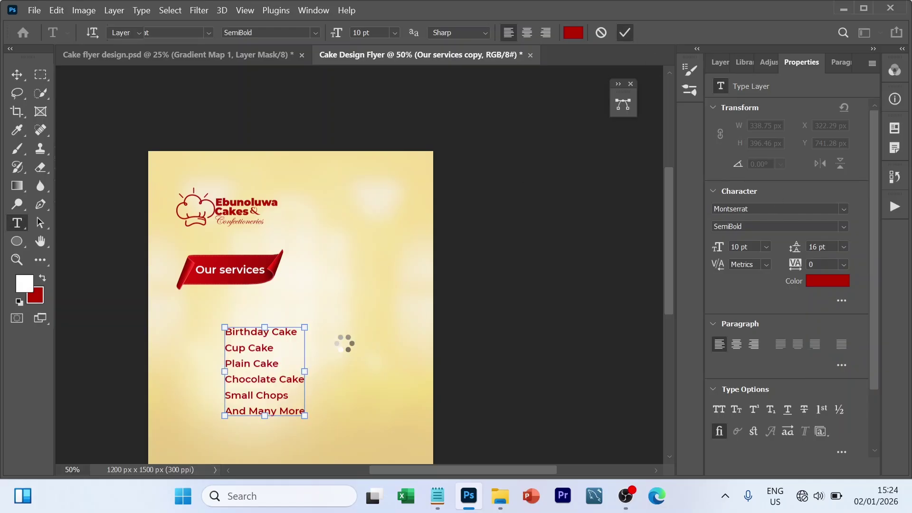
Move the services list up beneath the ribbon, with its left edge slightly inside the ribbon's left edge.
{"action": "key", "text": "v"}
{"action": "left_click_drag", "start_coordinate": [264, 369], "coordinate": [220, 352]}
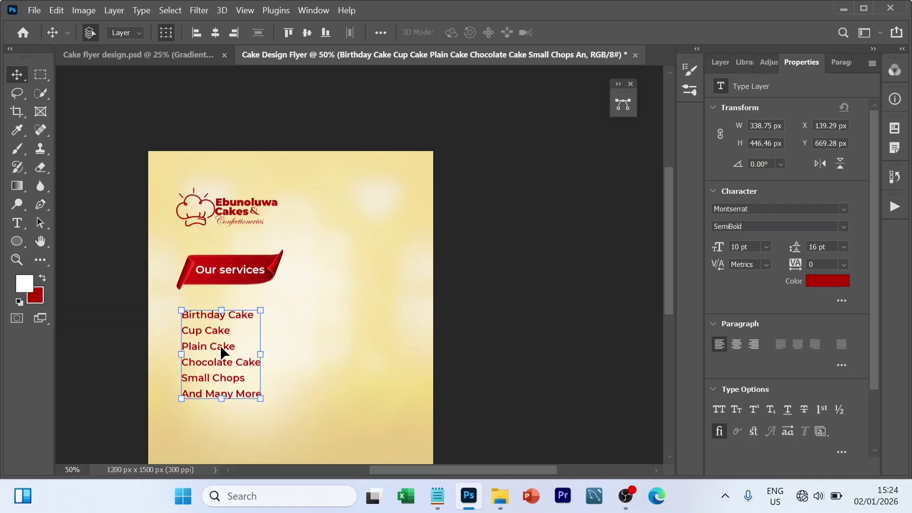
{"action": "key", "text": "ctrl+h"}
{"action": "key", "text": "ctrl"}
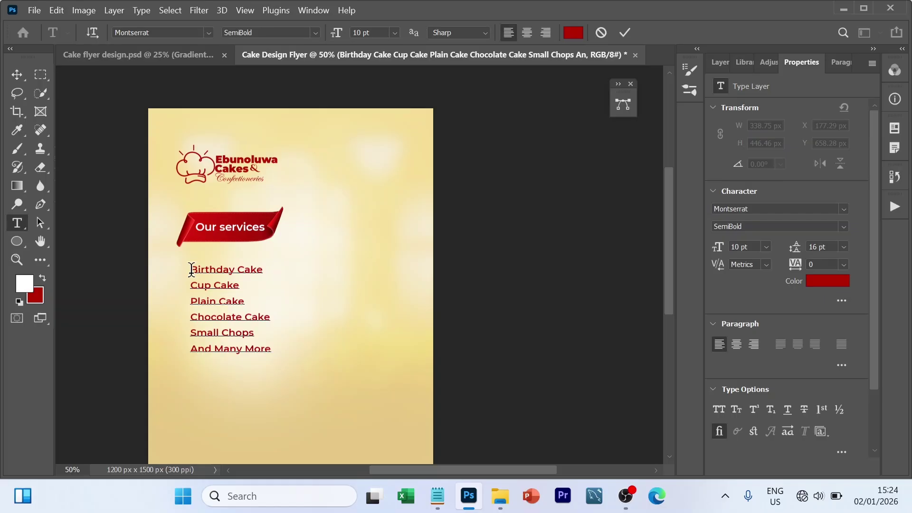
Add a dash before each of the first five services, Birthday Cake to Small Chops, and commit the text edit.
{"action": "left_click", "coordinate": [191, 270]}
{"action": "type", "text": "-"}
{"action": "left_click", "coordinate": [191, 285]}
{"action": "type", "text": "-"}
{"action": "left_click", "coordinate": [190, 302]}
{"action": "type", "text": "-"}
{"action": "left_click", "coordinate": [191, 317]}
{"action": "type", "text": "-"}
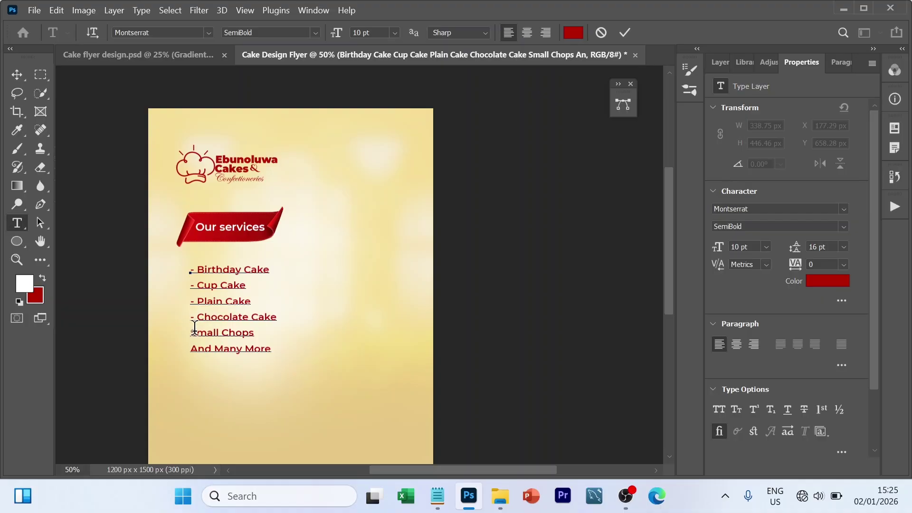
{"action": "left_click", "coordinate": [190, 333]}
{"action": "type", "text": "-"}
{"action": "left_click", "coordinate": [625, 32]}
Move the services list slightly left and up, bringing its left edge near the margin guide beneath the ribbon.
{"action": "key", "text": "v"}
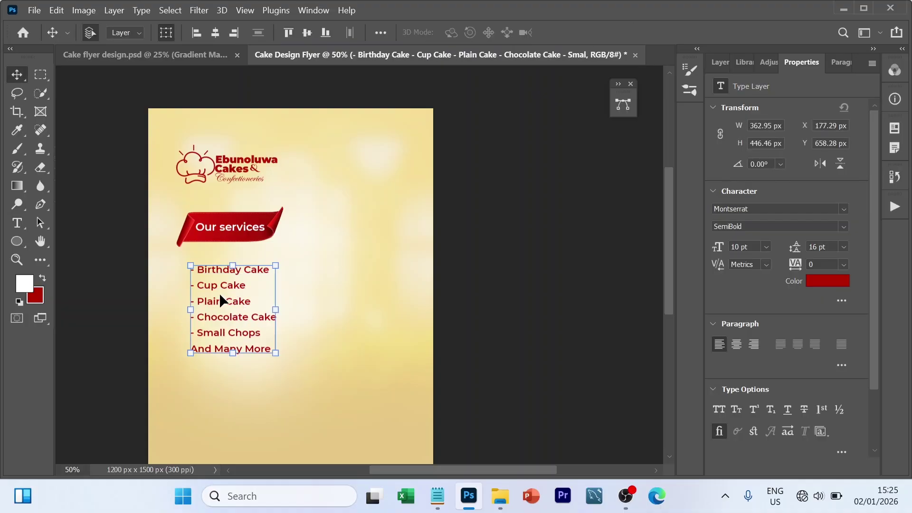
{"action": "key", "text": "ctrl+h"}
{"action": "left_click_drag", "start_coordinate": [225, 305], "coordinate": [215, 303]}
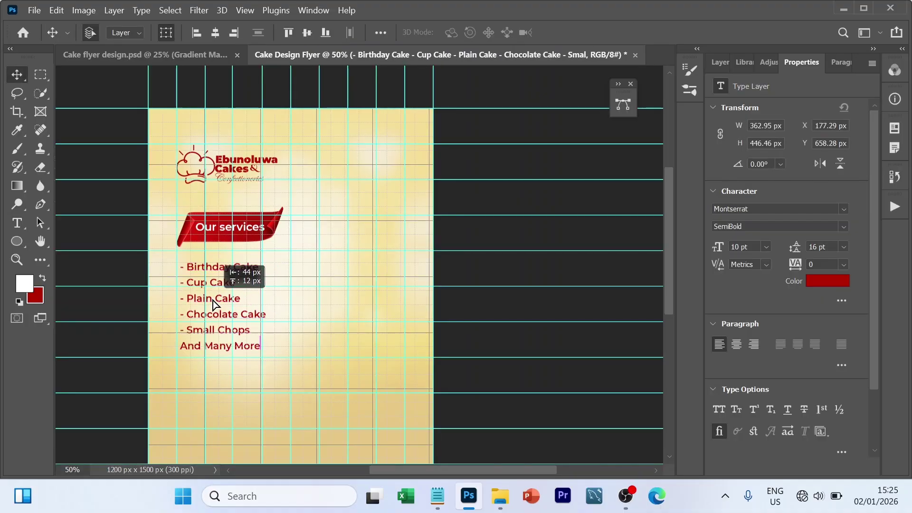
{"action": "key", "text": "ctrl+h"}
{"action": "left_click", "coordinate": [609, 276]}
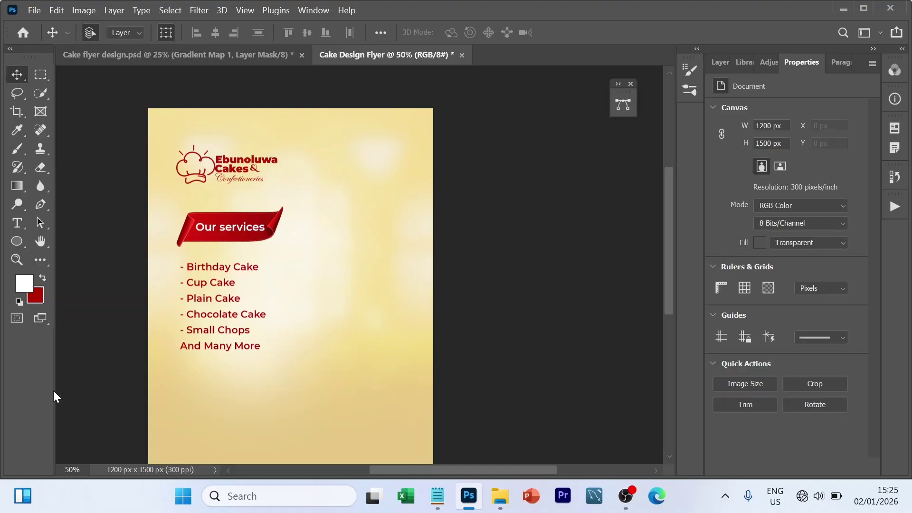
Draw a thin rectangle of about 473 by 8 px as a divider line below the services list.
{"action": "left_click", "coordinate": [24, 243]}
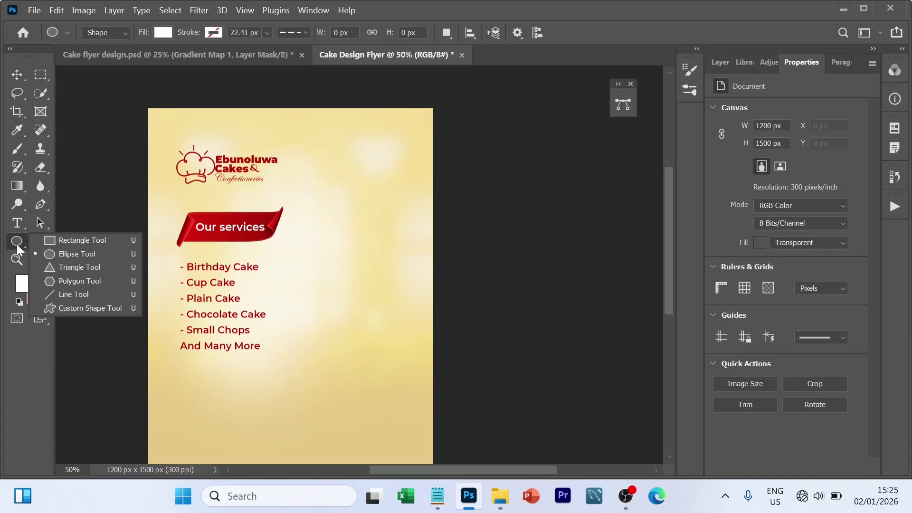
{"action": "left_click", "coordinate": [77, 256]}
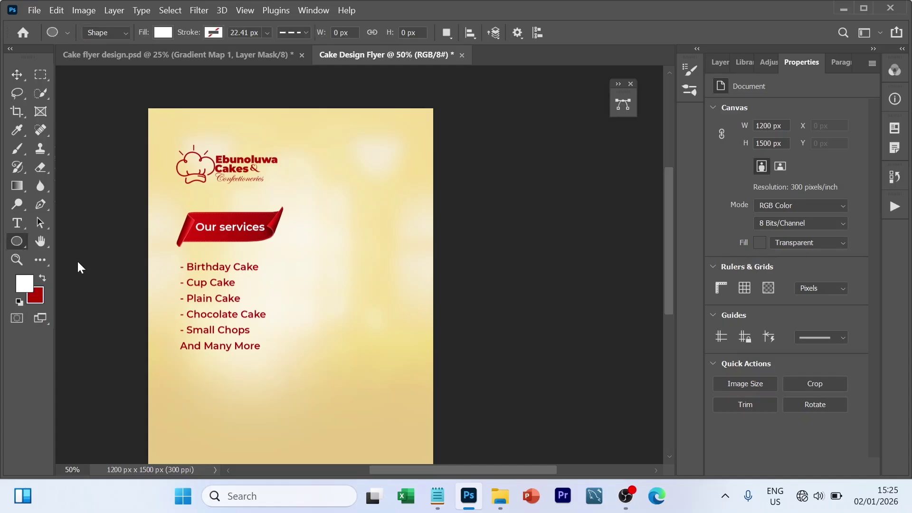
{"action": "right_click", "coordinate": [18, 240]}
{"action": "key", "text": "Escape"}
{"action": "right_click", "coordinate": [19, 245]}
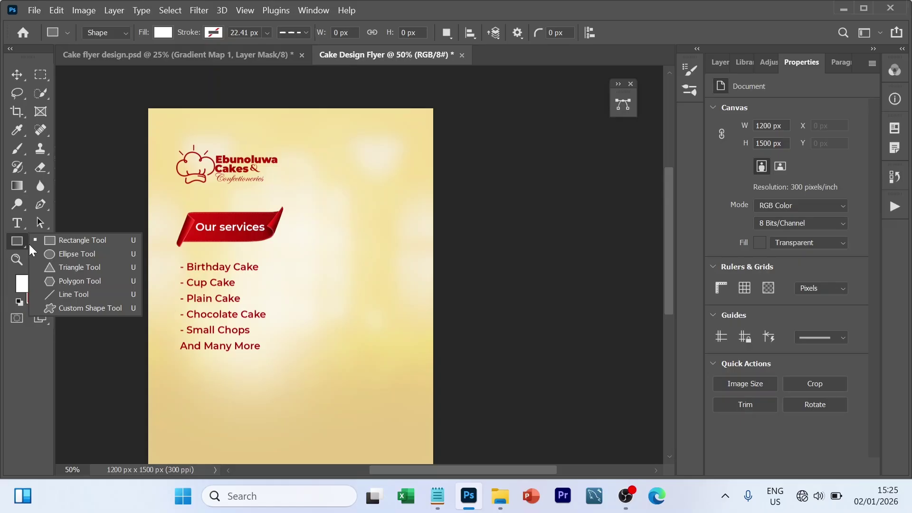
{"action": "left_click", "coordinate": [70, 239]}
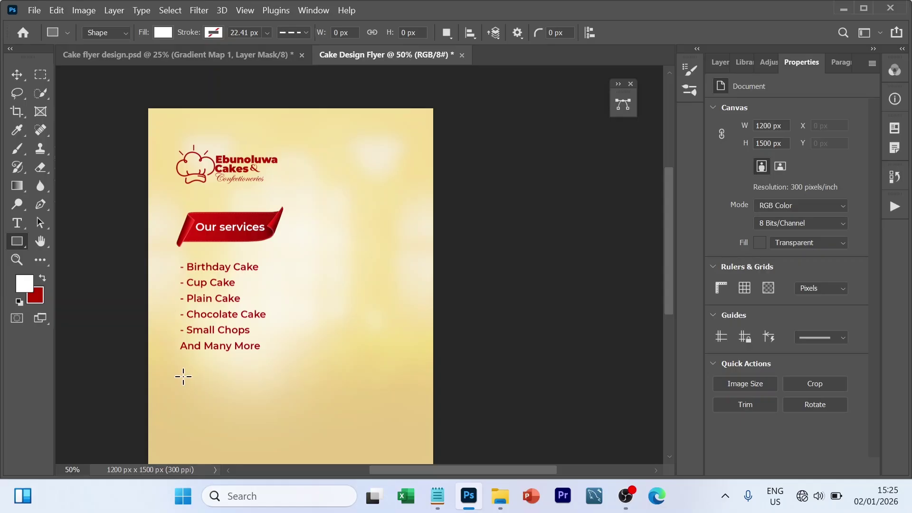
{"action": "left_click_drag", "start_coordinate": [183, 377], "coordinate": [295, 376]}
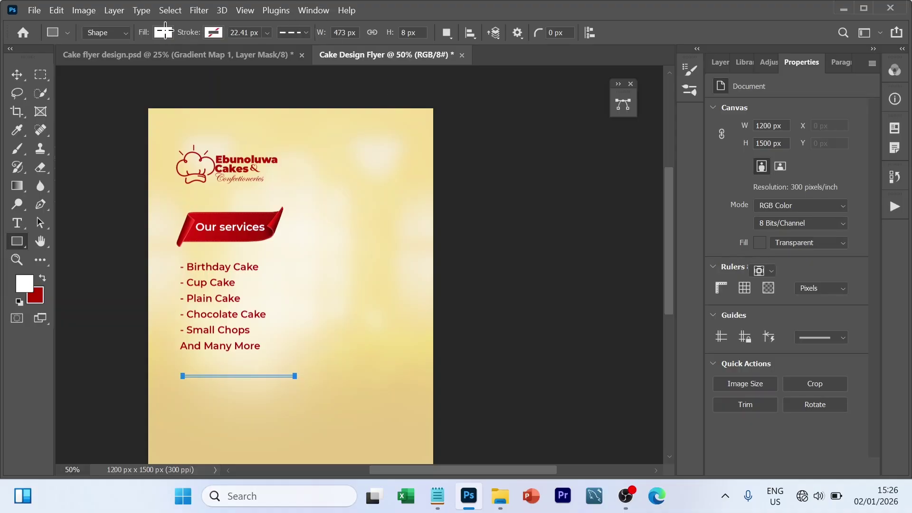
Fill the divider line with the most recently used dark red and duplicate it in place.
{"action": "left_click", "coordinate": [164, 32]}
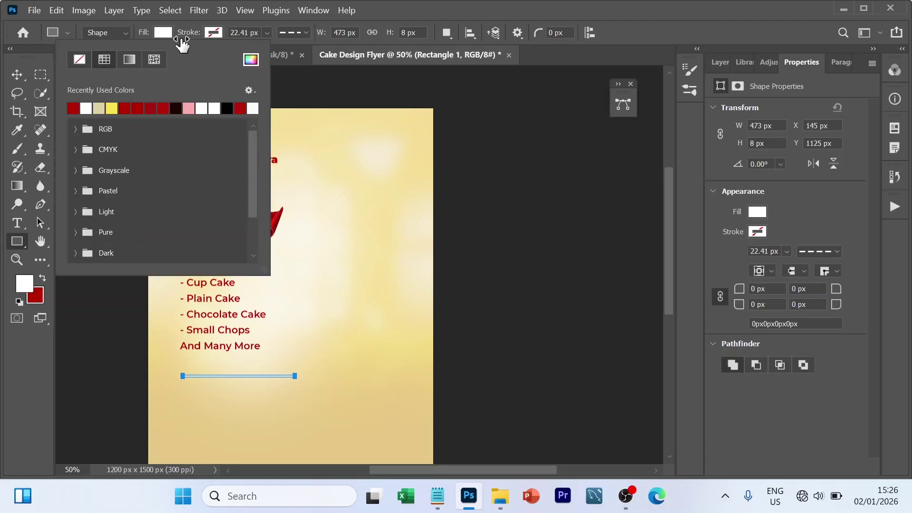
{"action": "left_click", "coordinate": [74, 108]}
{"action": "left_click", "coordinate": [165, 31]}
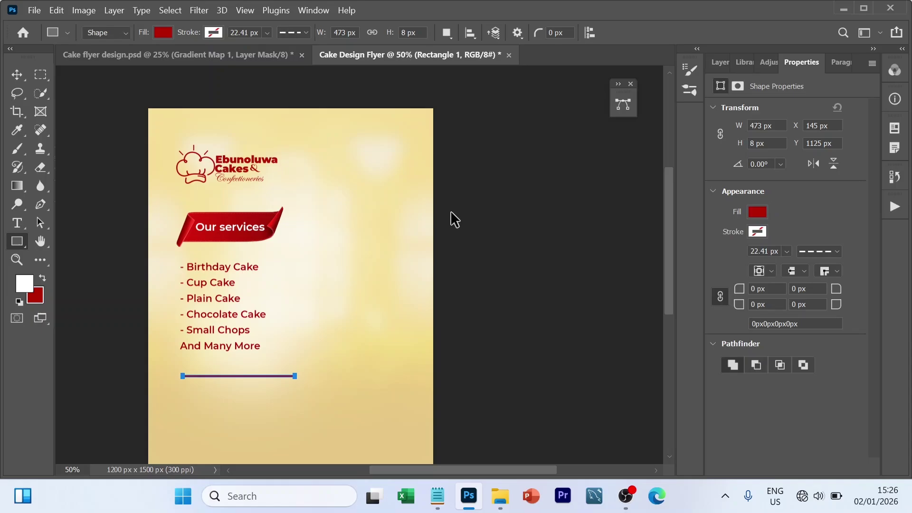
{"action": "key", "text": "ctrl+j"}
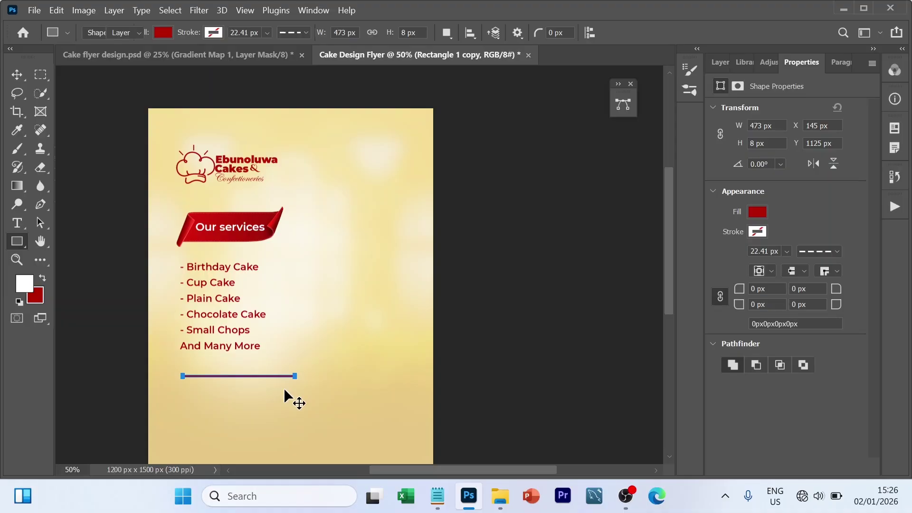
{"action": "key", "text": "v"}
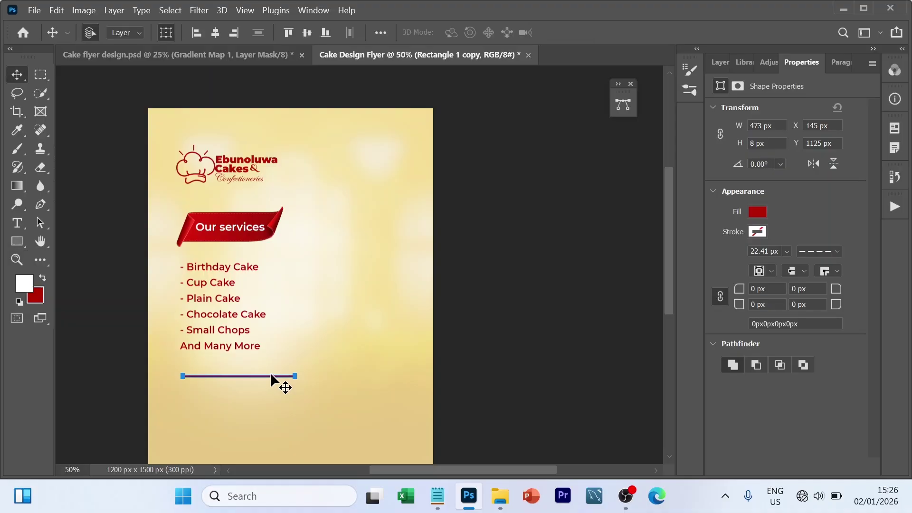
{"action": "left_click_drag", "start_coordinate": [271, 373], "coordinate": [274, 414]}
{"action": "left_click", "coordinate": [721, 63]}
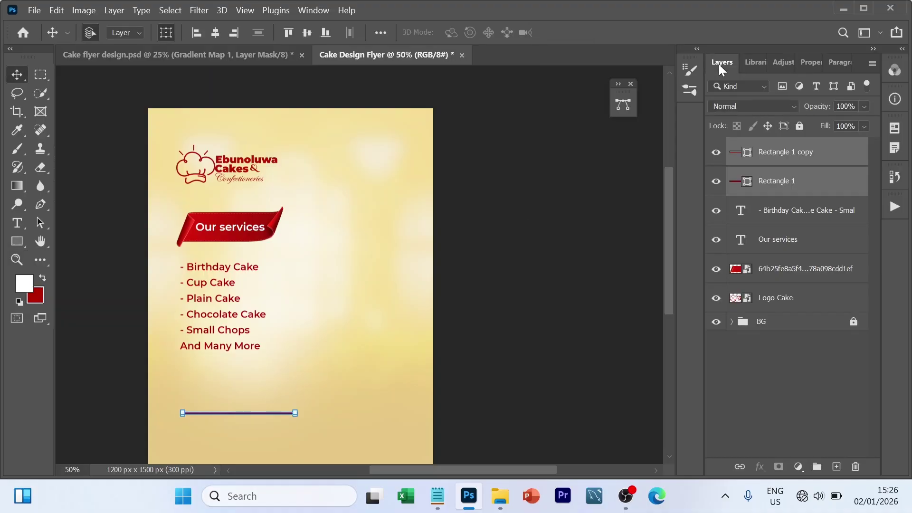
{"action": "key", "text": "ctrl+z"}
{"action": "left_click", "coordinate": [479, 381]}
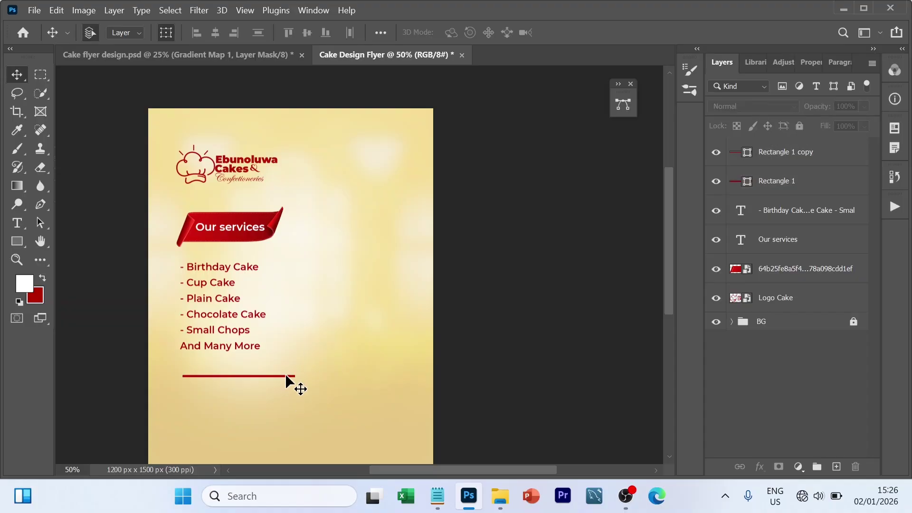
Move only the duplicated divider line down, leaving room between the two lines for a box.
{"action": "left_click_drag", "start_coordinate": [291, 377], "coordinate": [279, 434]}
{"action": "key", "text": "ctrl+h"}
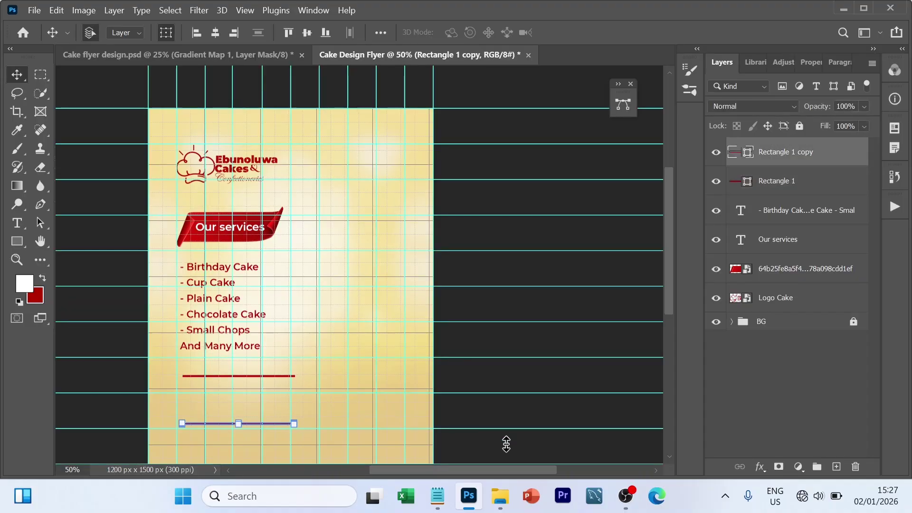
{"action": "key", "text": "ctrl"}
{"action": "key", "text": "ctrl+h"}
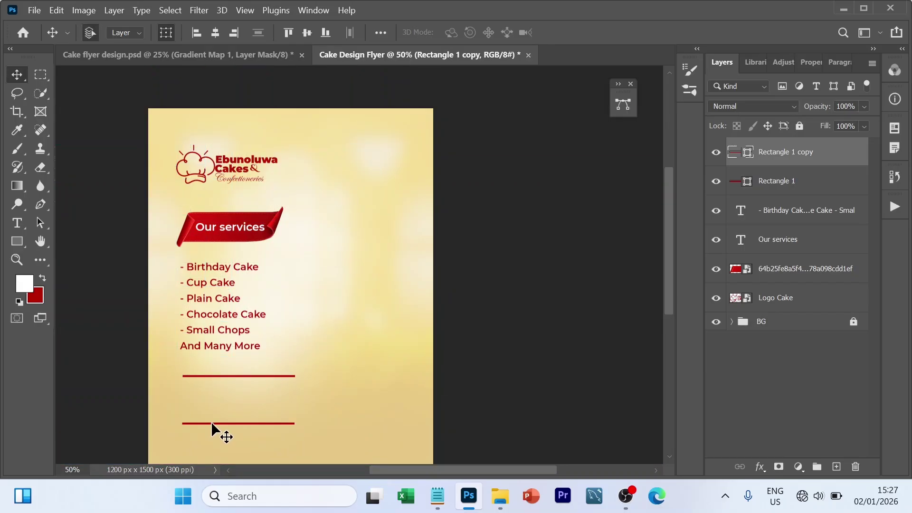
Shift both divider lines left so their left ends meet the left margin guide.
{"action": "left_click_drag", "start_coordinate": [241, 376], "coordinate": [236, 375]}
{"action": "key", "text": "ctrl+h"}
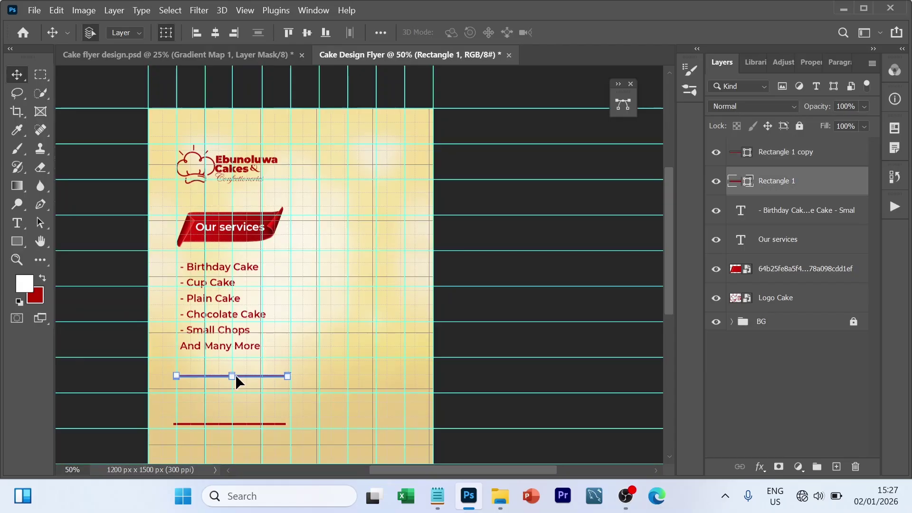
{"action": "left_click", "coordinate": [193, 423]}
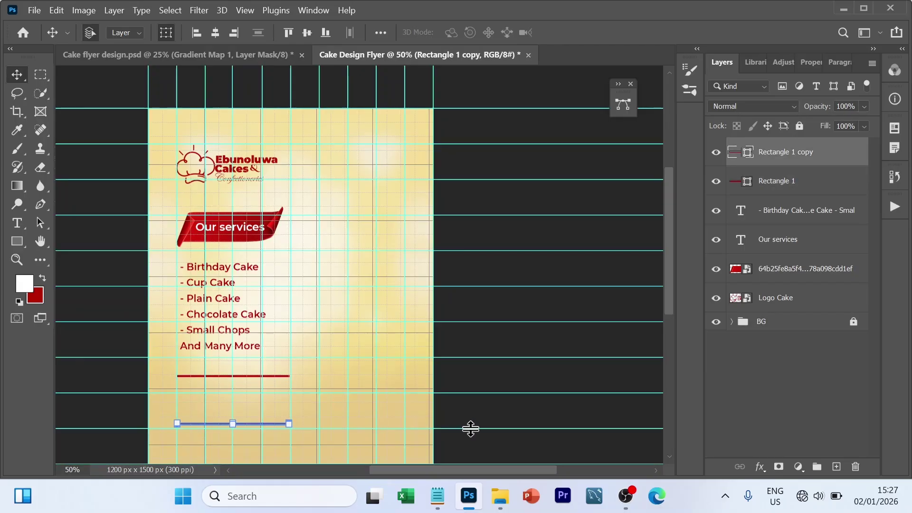
{"action": "left_click", "coordinate": [482, 419]}
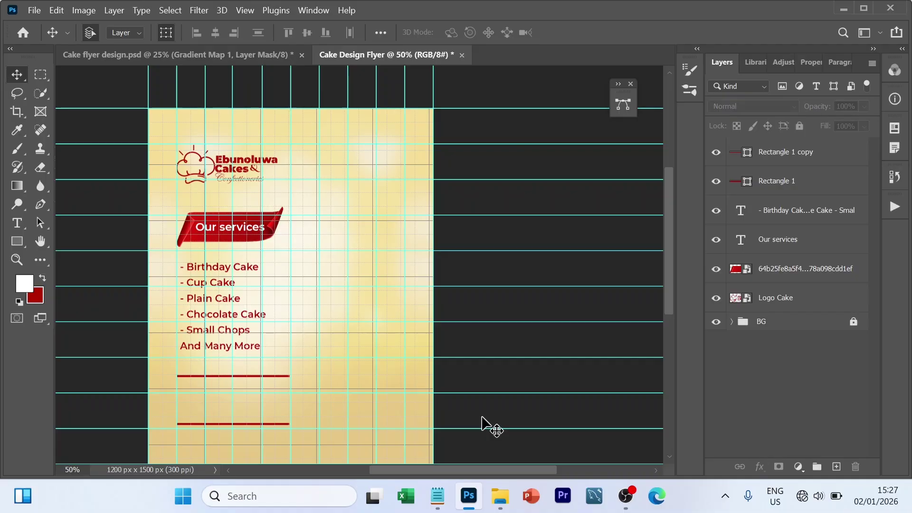
{"action": "key", "text": "ctrl+h"}
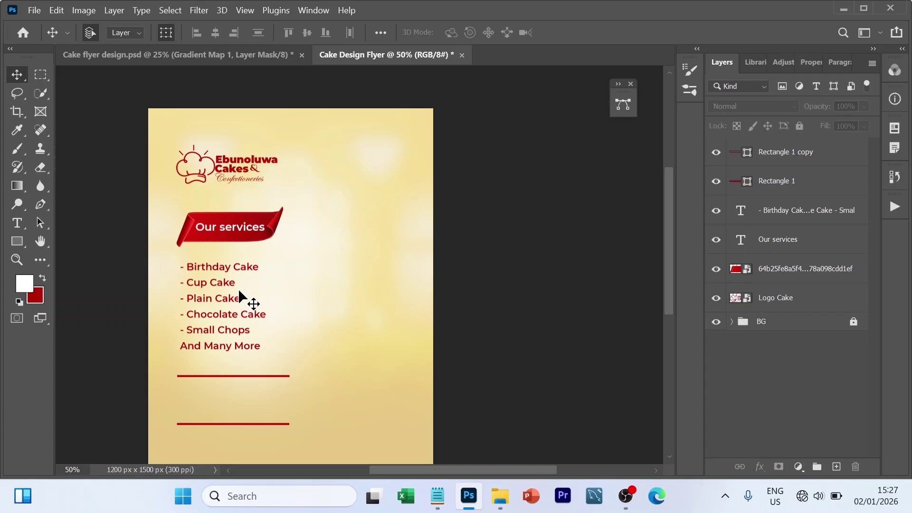
Draw a white rectangle of about 451 by 135 px between the two divider lines.
{"action": "left_click", "coordinate": [19, 243]}
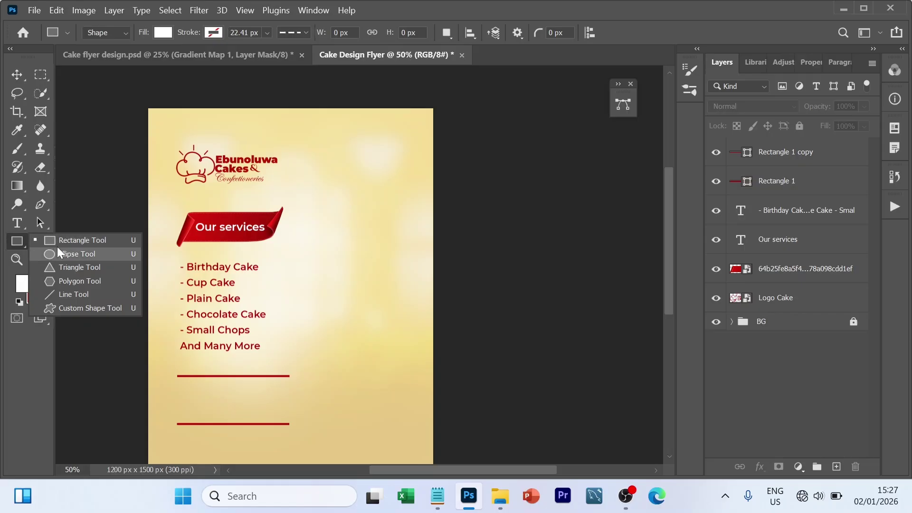
{"action": "left_click", "coordinate": [55, 238]}
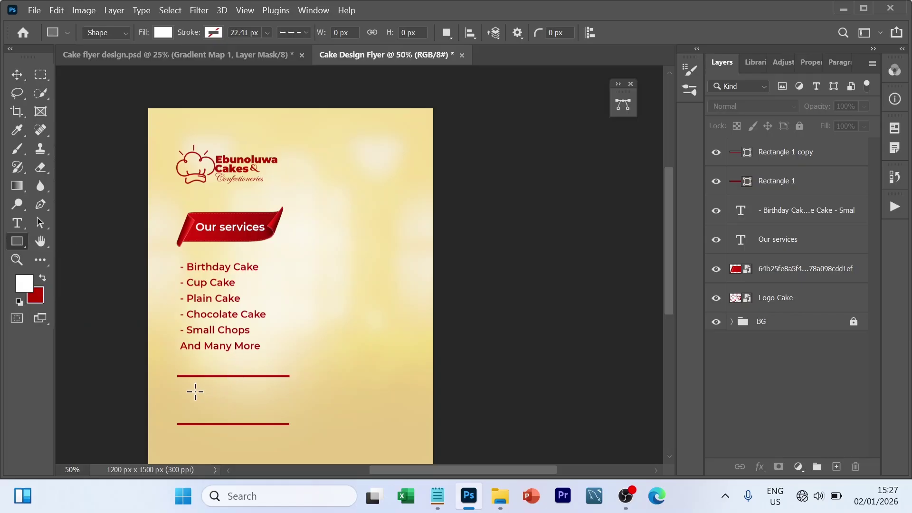
{"action": "left_click_drag", "start_coordinate": [194, 388], "coordinate": [301, 419]}
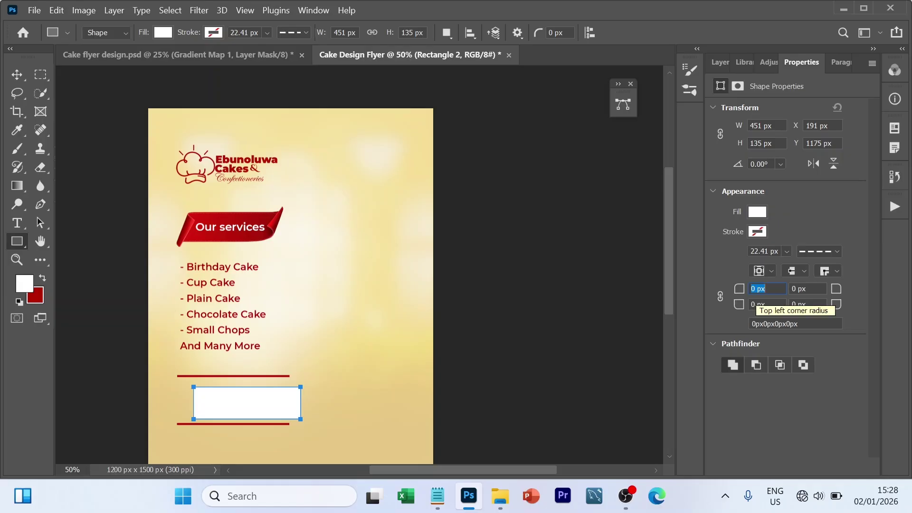
Round only the rectangle's two left corners with a radius of 50 px each.
{"action": "type", "text": "5"}
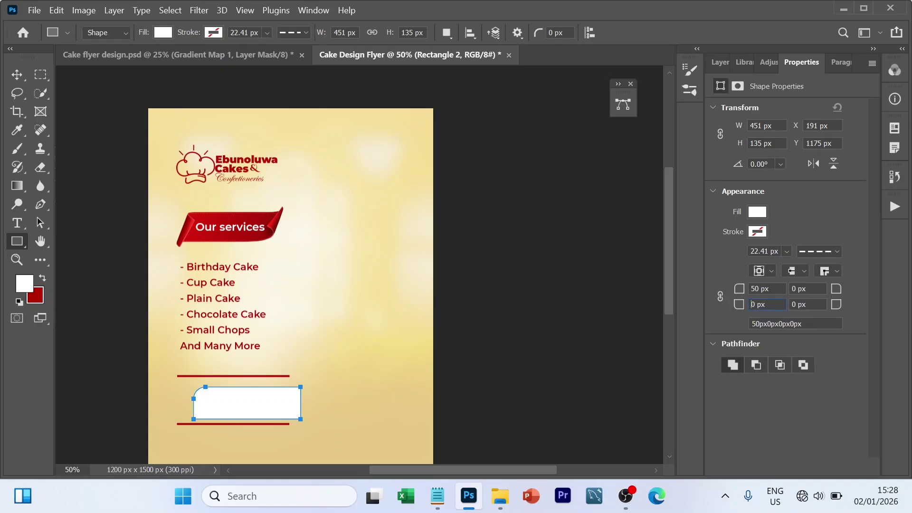
{"action": "type", "text": "5"}
{"action": "key", "text": "Return"}
Fill the rounded rectangle with the recent dark red and move it left to line up with the dividers' right ends.
{"action": "left_click", "coordinate": [164, 33]}
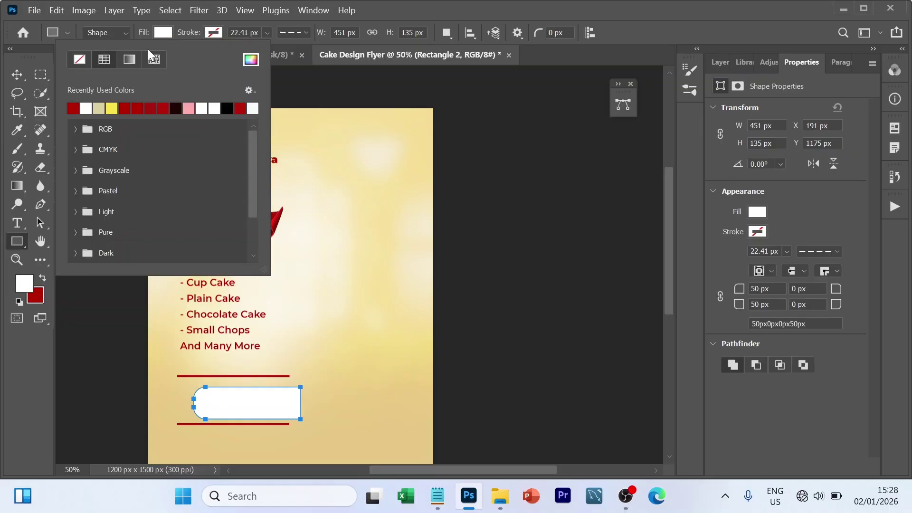
{"action": "left_click", "coordinate": [75, 106]}
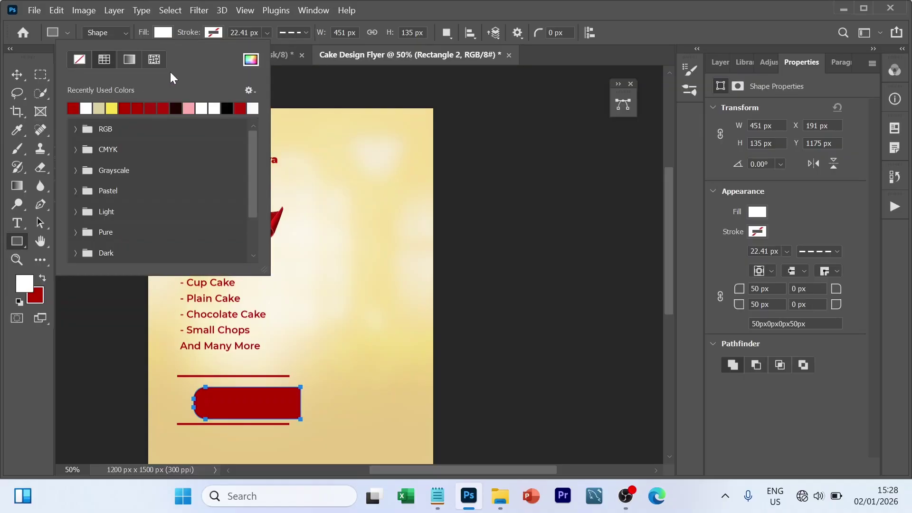
{"action": "left_click", "coordinate": [163, 32]}
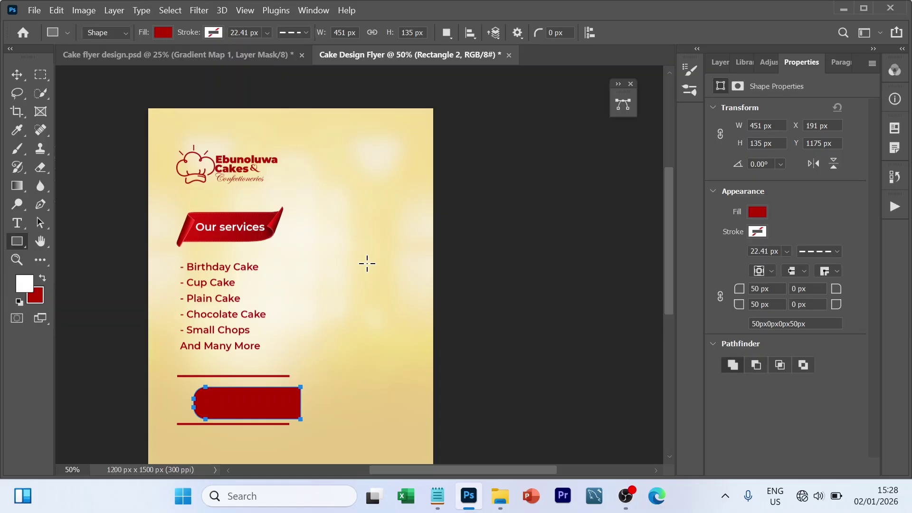
{"action": "key", "text": "v"}
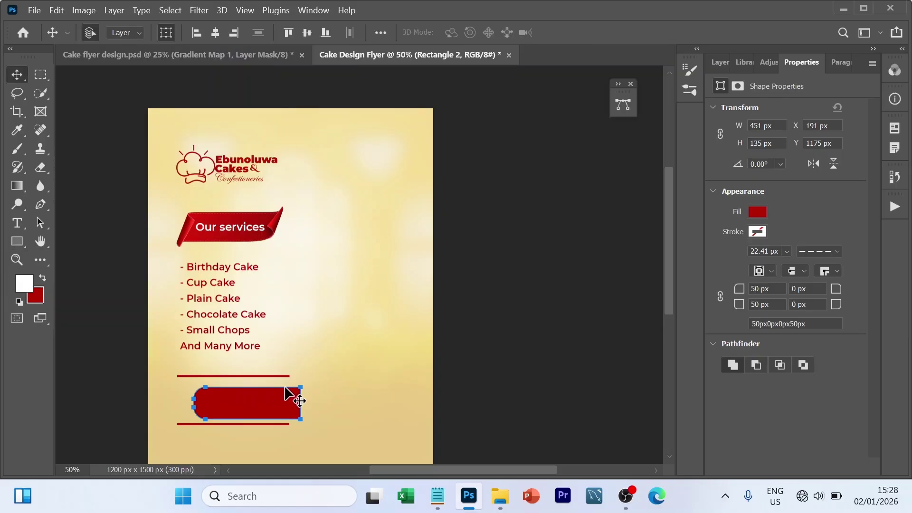
{"action": "left_click_drag", "start_coordinate": [273, 402], "coordinate": [268, 398]}
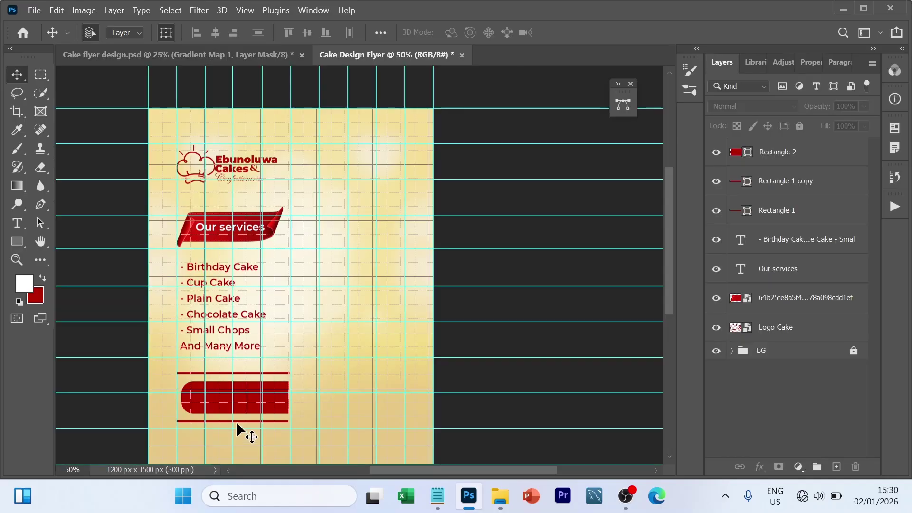
Nudge the red rectangle and both divider lines up together, closer to the services list.
{"action": "left_click", "coordinate": [757, 161]}
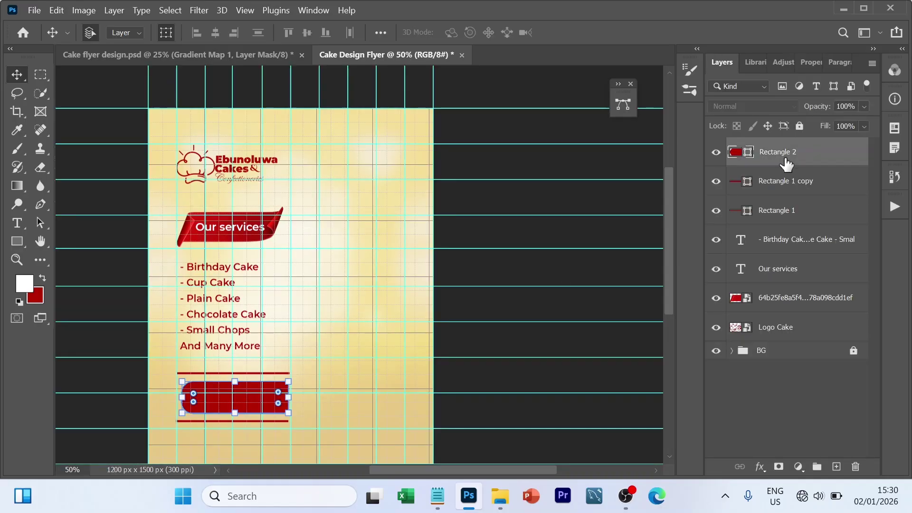
{"action": "left_click", "coordinate": [792, 211], "text": "shift"}
{"action": "key", "text": "shift+Up"}
{"action": "key", "text": "shift+Up"}
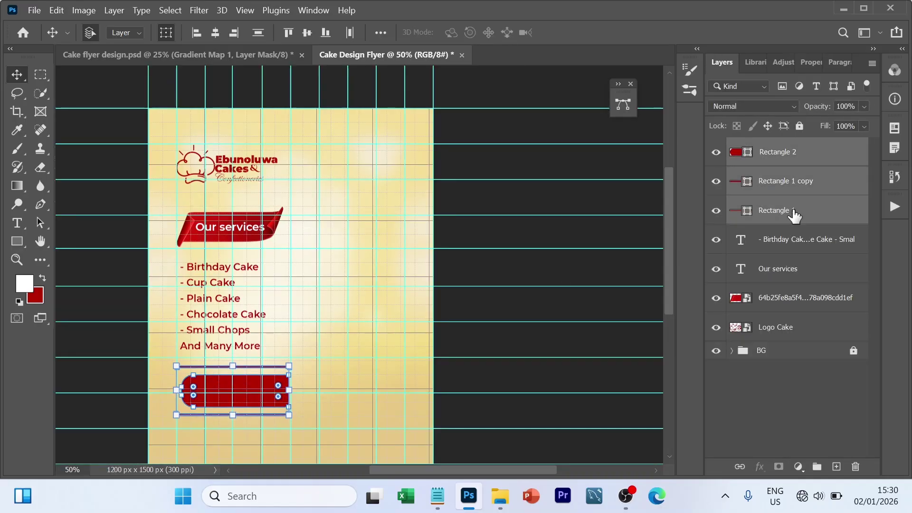
{"action": "left_click", "coordinate": [281, 426]}
Move the lower divider line down about 60 px, widening the space beneath the red rectangle.
{"action": "key", "text": "ctrl+h"}
{"action": "left_click", "coordinate": [274, 413]}
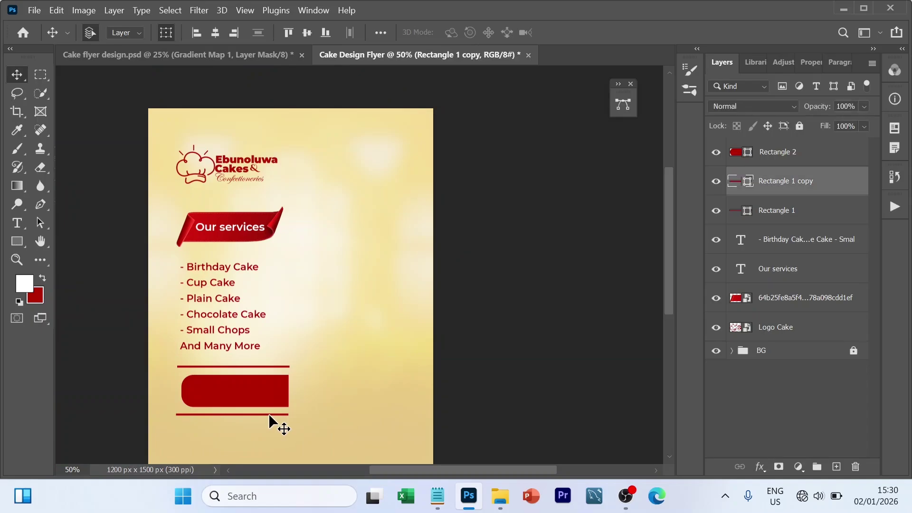
{"action": "key", "text": "shift+Down"}
{"action": "key", "text": "shift+Down"}
{"action": "key", "text": "shift+Down"}
{"action": "key", "text": "shift+Down"}
{"action": "key", "text": "shift+Down"}
{"action": "key", "text": "shift+Down"}
{"action": "key", "text": "shift+Down"}
{"action": "key", "text": "ctrl+h"}
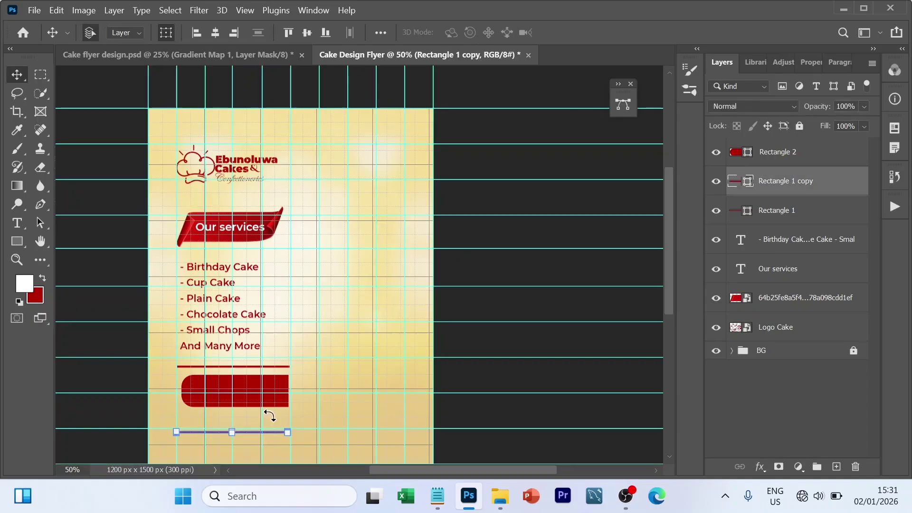
{"action": "key", "text": "shift+Up"}
{"action": "left_click", "coordinate": [811, 386]}
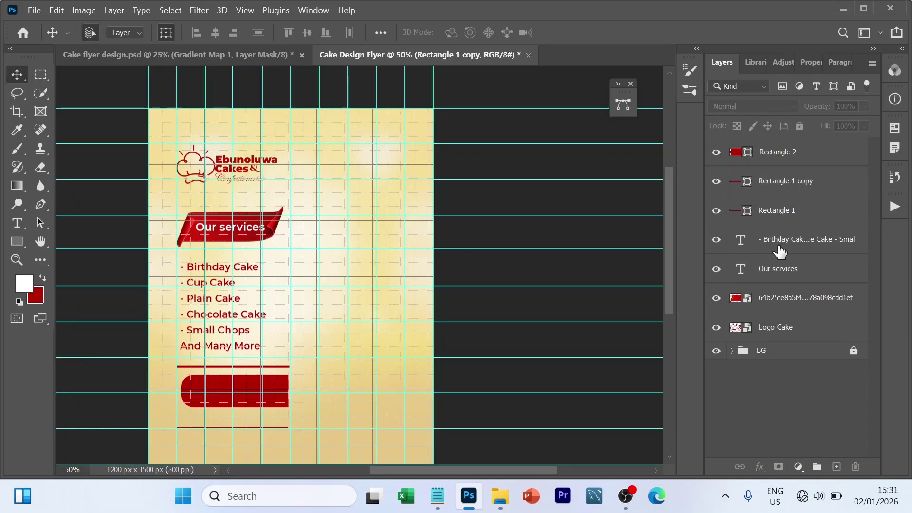
Hide the guides and place the pngegg (1) icon sheet from the Cake flyer folder onto the flyer.
{"action": "key", "text": "ctrl+h"}
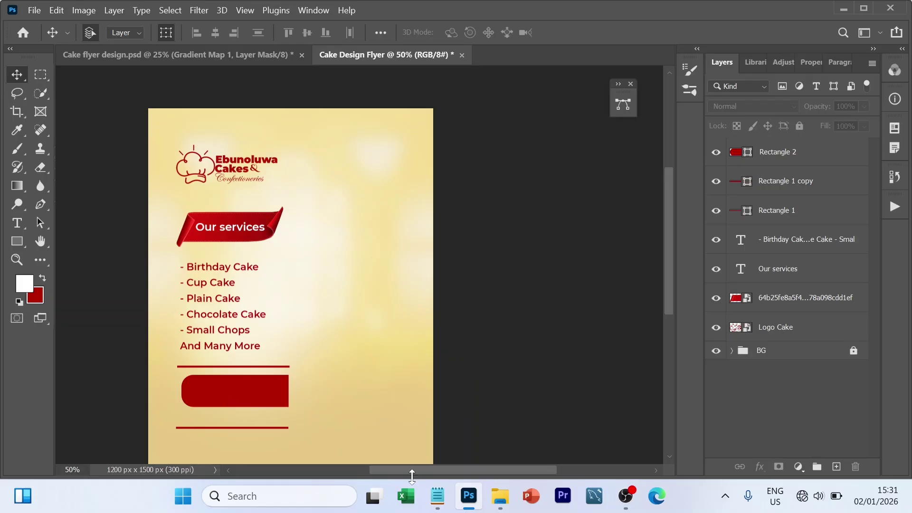
{"action": "left_click", "coordinate": [496, 501]}
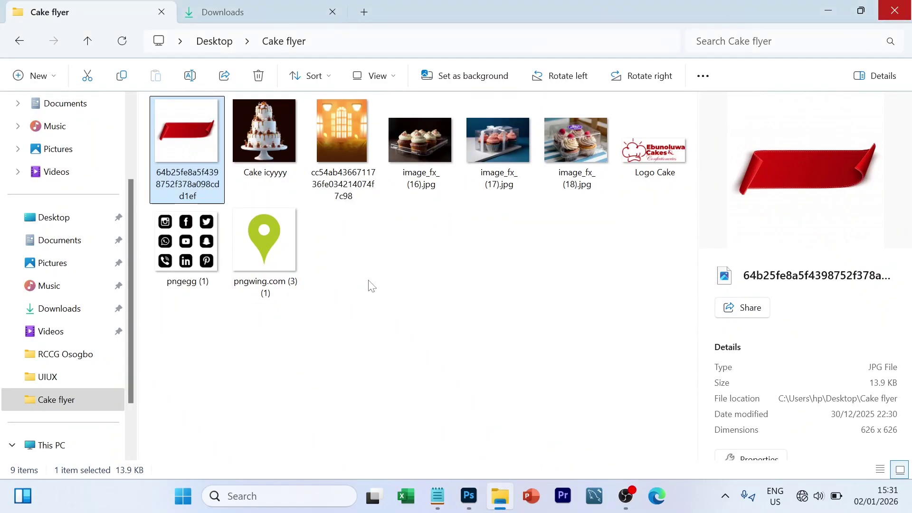
{"action": "left_click_drag", "start_coordinate": [190, 250], "coordinate": [376, 343]}
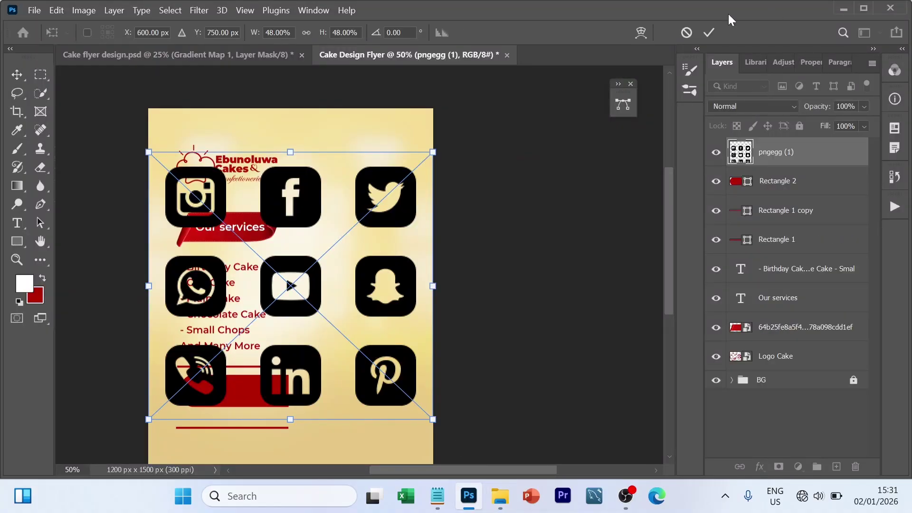
{"action": "left_click", "coordinate": [712, 30]}
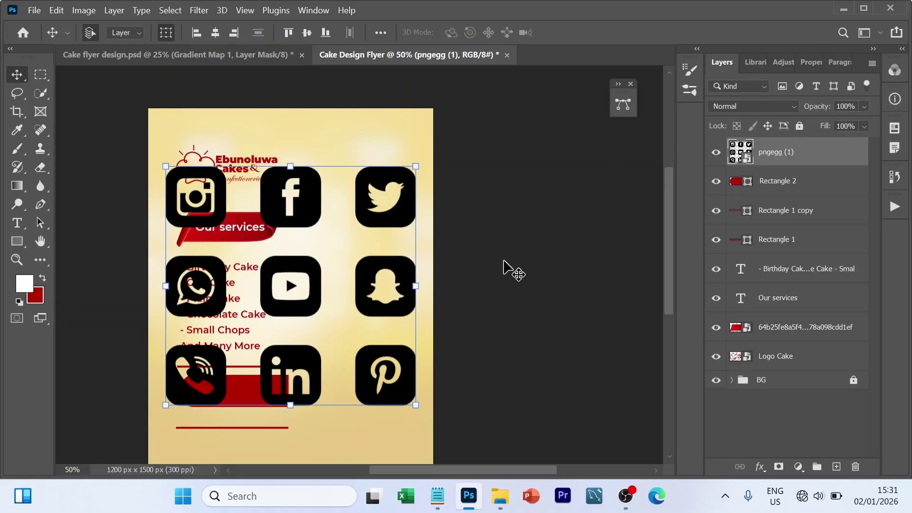
Duplicate the icon sheet and erase the Twitter, Snapchat and Pinterest column from the rasterized copy.
{"action": "key", "text": "ctrl+j"}
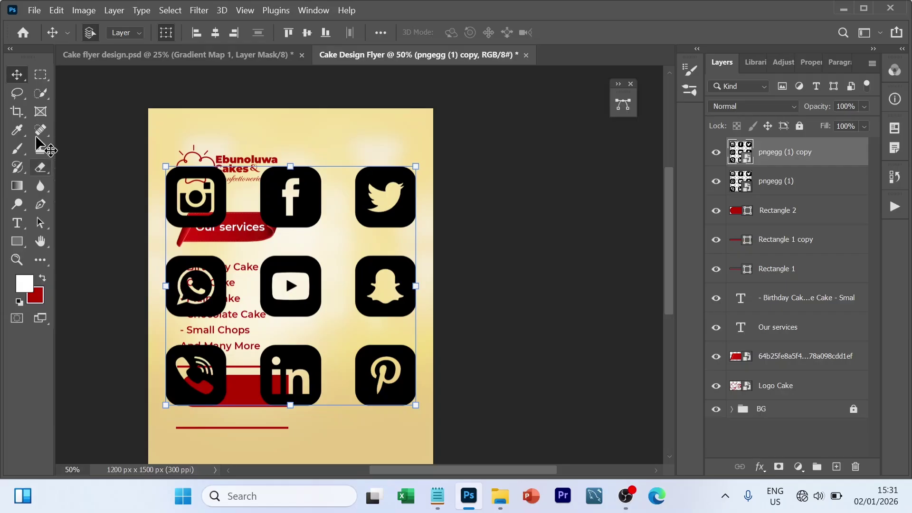
{"action": "left_click", "coordinate": [40, 166]}
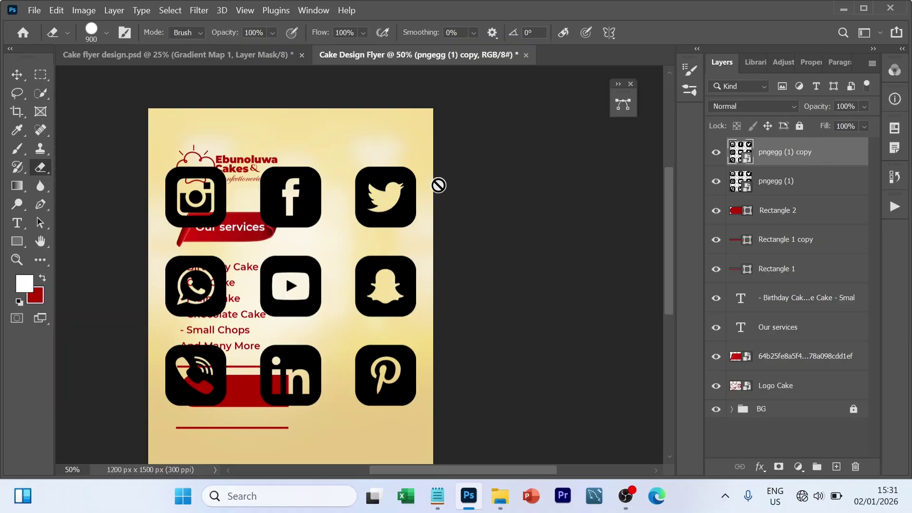
{"action": "left_click", "coordinate": [396, 208]}
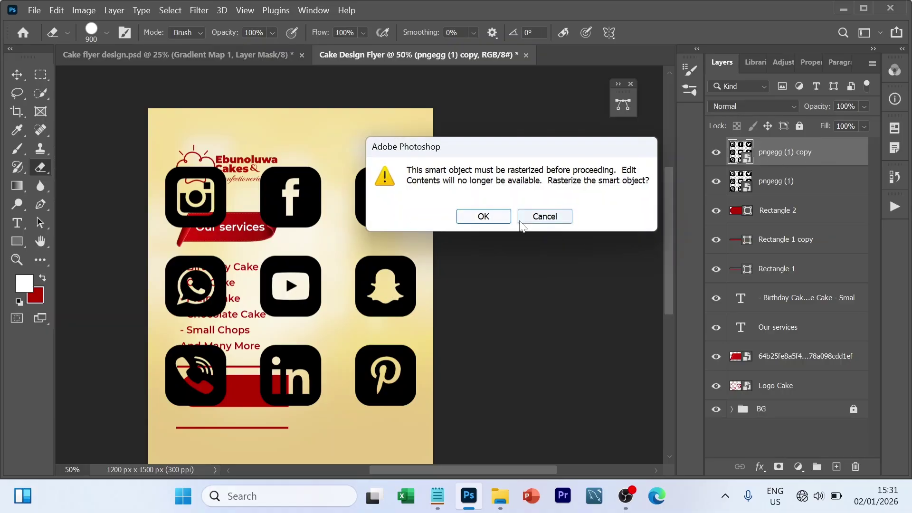
{"action": "left_click", "coordinate": [484, 216]}
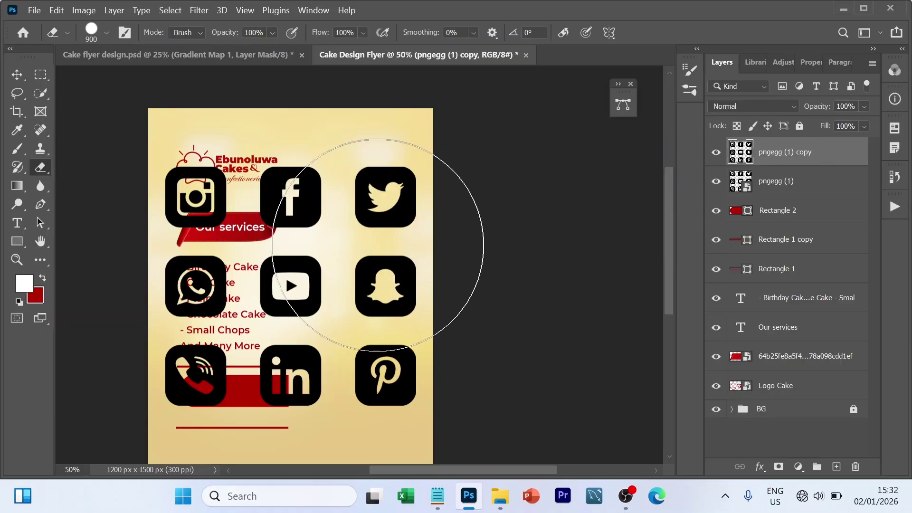
{"action": "left_click", "coordinate": [438, 195]}
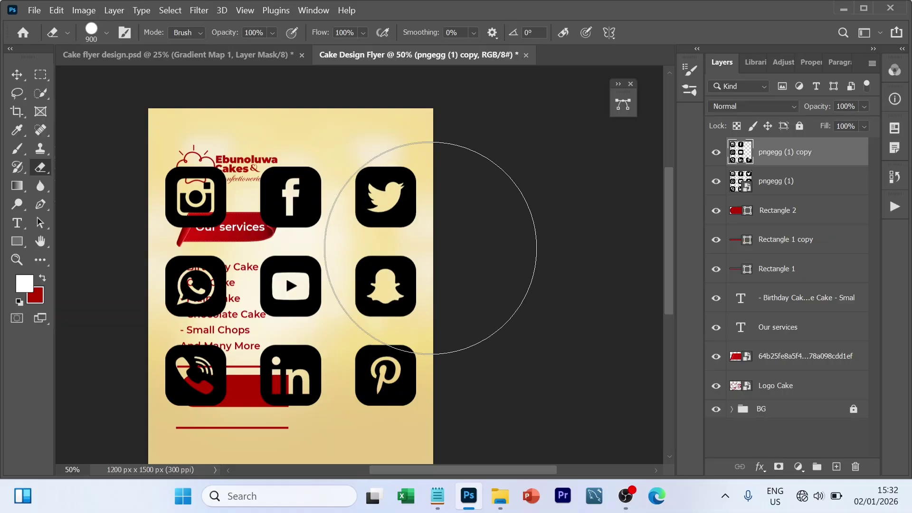
{"action": "left_click_drag", "start_coordinate": [435, 273], "coordinate": [388, 218]}
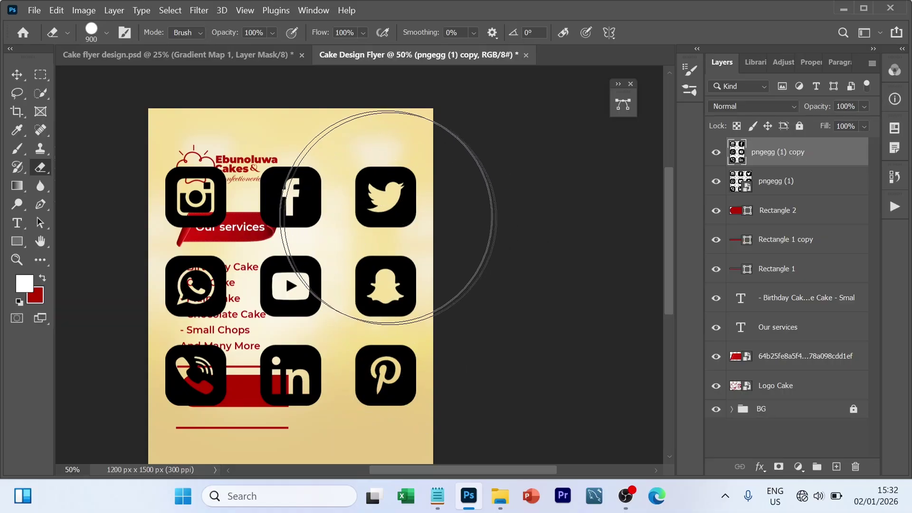
Hide the original icon sheet, erase all but the WhatsApp icon from the copy, and move that icon to the flyer's lower right.
{"action": "left_click", "coordinate": [716, 181]}
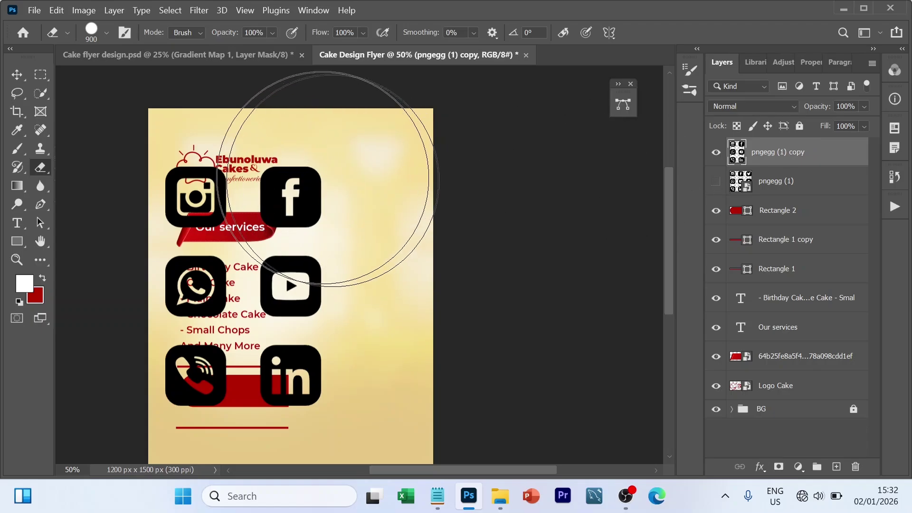
{"action": "mouse_move", "coordinate": [228, 157]}
{"action": "left_mouse_down"}
{"action": "mouse_move", "coordinate": [275, 148]}
{"action": "mouse_move", "coordinate": [300, 171]}
{"action": "mouse_move", "coordinate": [323, 228]}
{"action": "left_mouse_up"}
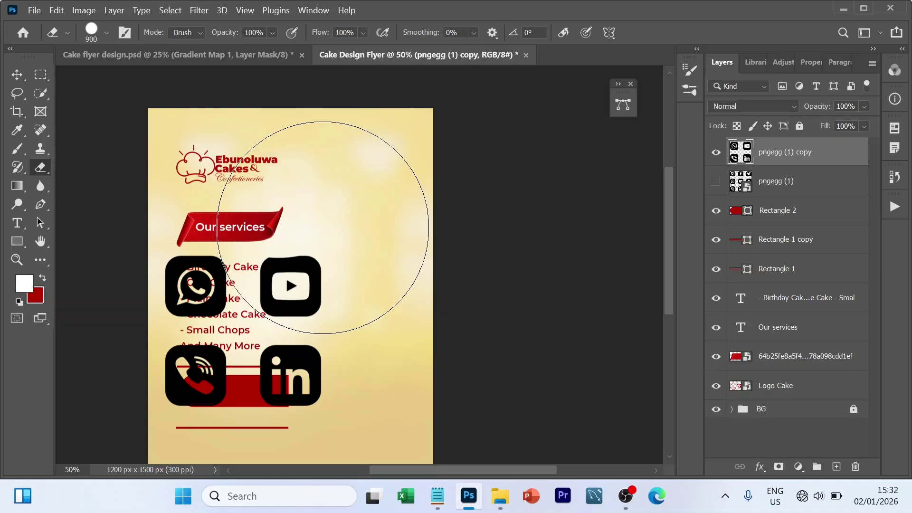
{"action": "left_click", "coordinate": [327, 235]}
{"action": "left_click", "coordinate": [333, 386]}
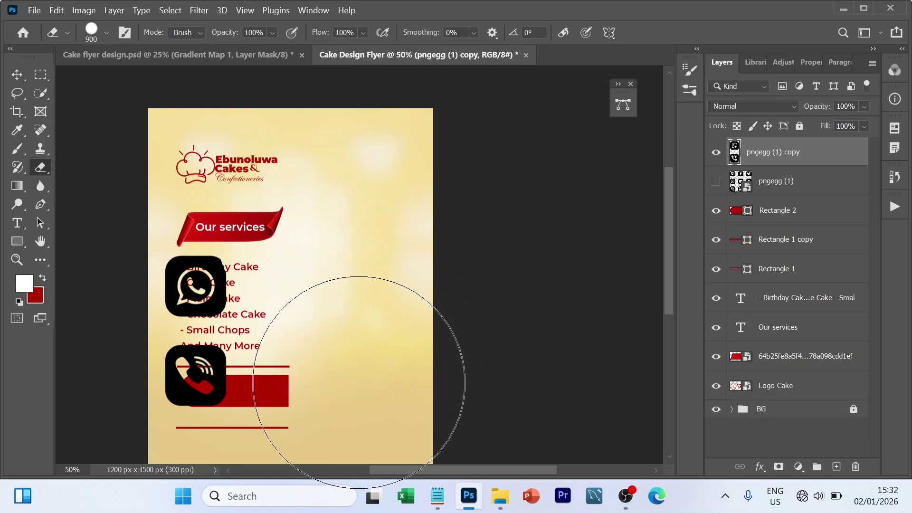
{"action": "left_click", "coordinate": [196, 439]}
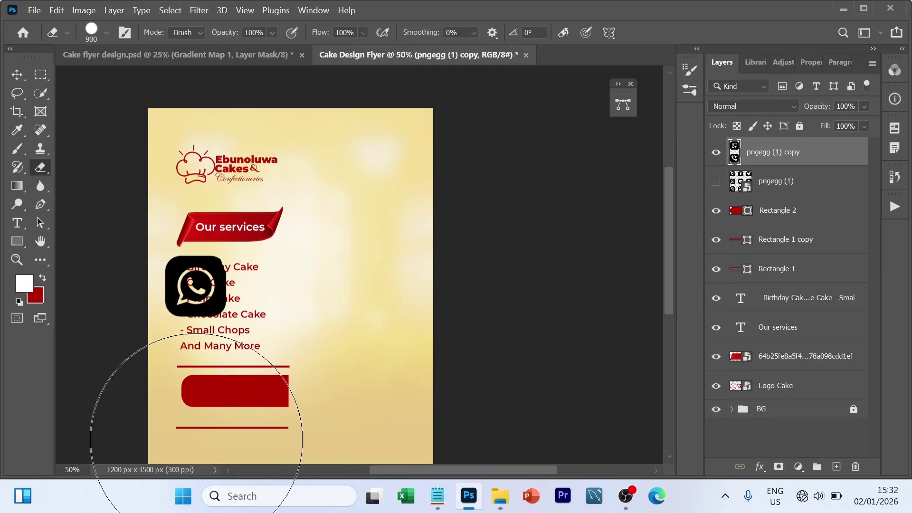
{"action": "key", "text": "v"}
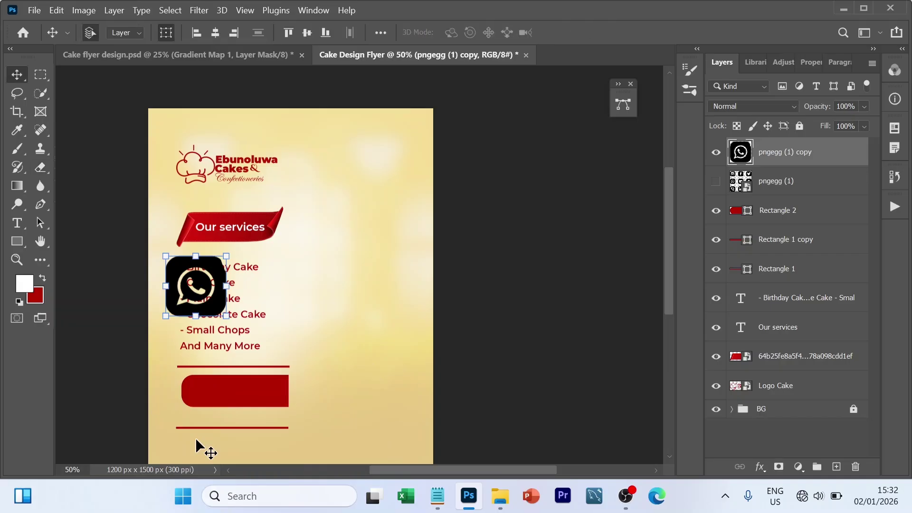
{"action": "left_click_drag", "start_coordinate": [209, 298], "coordinate": [379, 422]}
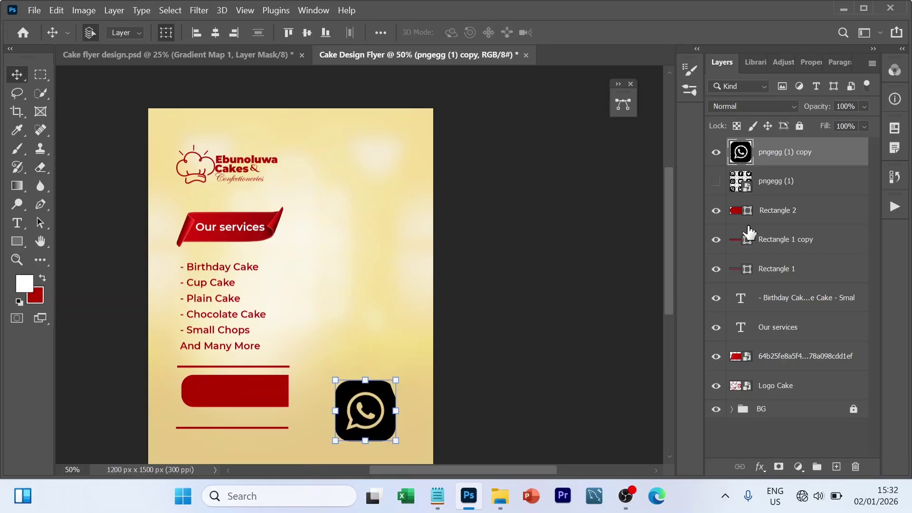
Show the original icon sheet again, rasterize it and erase every icon except the phone.
{"action": "left_click", "coordinate": [717, 183]}
{"action": "key", "text": "e"}
{"action": "left_click", "coordinate": [792, 180]}
{"action": "left_click", "coordinate": [473, 216]}
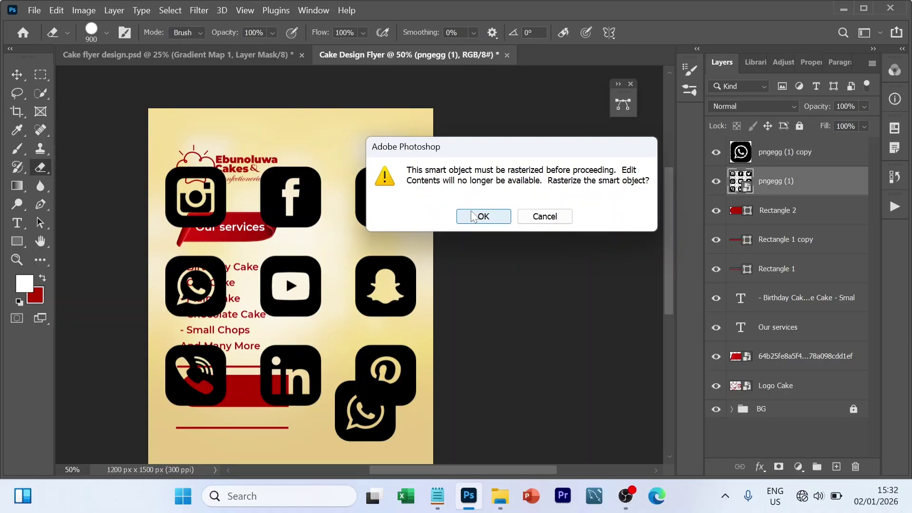
{"action": "left_click", "coordinate": [475, 216]}
{"action": "mouse_move", "coordinate": [376, 218]}
{"action": "left_mouse_down"}
{"action": "mouse_move", "coordinate": [231, 216]}
{"action": "mouse_move", "coordinate": [285, 222]}
{"action": "mouse_move", "coordinate": [373, 367]}
{"action": "mouse_move", "coordinate": [355, 367]}
{"action": "mouse_move", "coordinate": [448, 288]}
{"action": "left_mouse_up"}
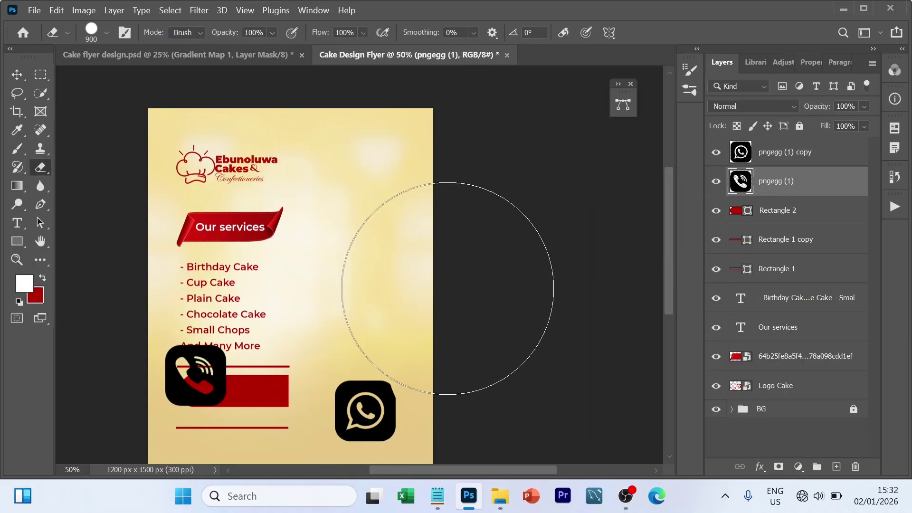
{"action": "key", "text": "v"}
Delete the isolated WhatsApp icon and place a fresh pngegg (1) icon sheet on the flyer.
{"action": "left_click_drag", "start_coordinate": [393, 397], "coordinate": [386, 270]}
{"action": "key", "text": "Delete"}
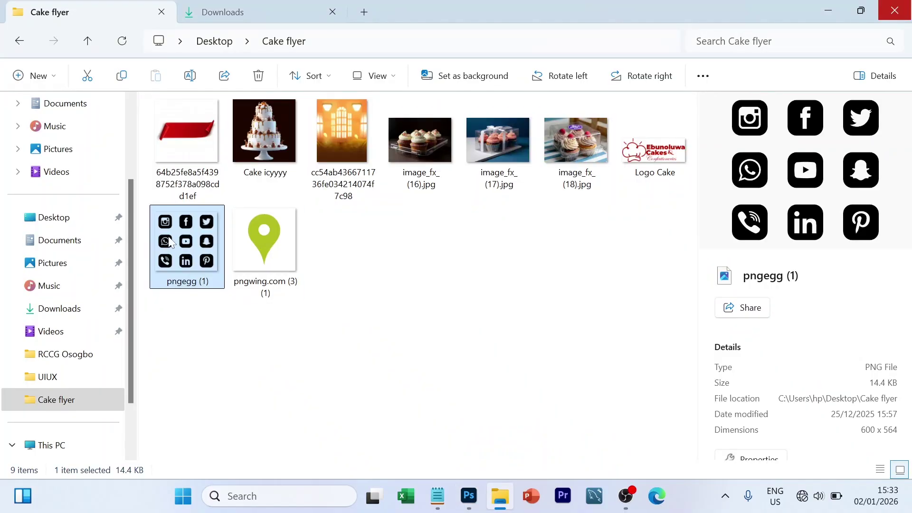
{"action": "mouse_move", "coordinate": [190, 198]}
{"action": "left_mouse_down"}
{"action": "mouse_move", "coordinate": [469, 474]}
{"action": "mouse_move", "coordinate": [291, 285]}
{"action": "left_mouse_up"}
{"action": "key", "text": "Return"}
Rasterize the new icon sheet and erase every icon except WhatsApp.
{"action": "key", "text": "e"}
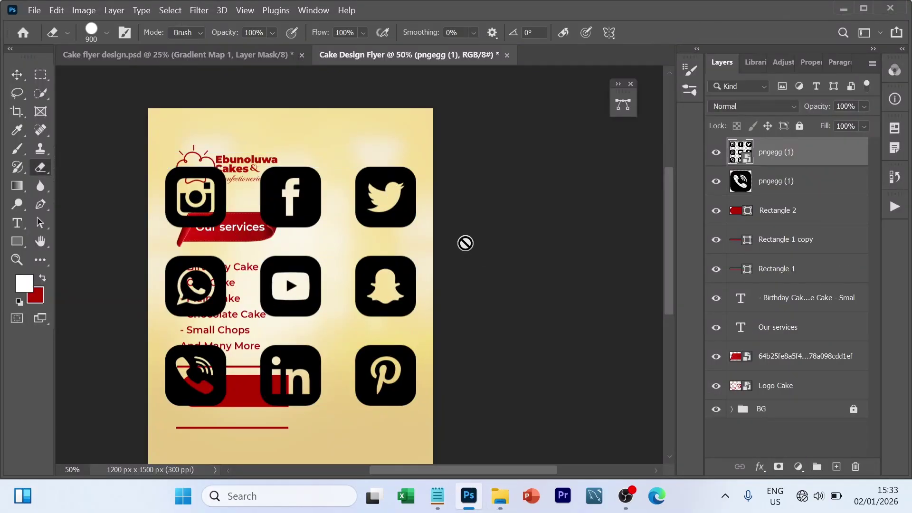
{"action": "left_click", "coordinate": [465, 243]}
{"action": "left_click", "coordinate": [475, 217]}
{"action": "mouse_move", "coordinate": [397, 183]}
{"action": "left_mouse_down"}
{"action": "mouse_move", "coordinate": [367, 336]}
{"action": "mouse_move", "coordinate": [229, 418]}
{"action": "left_mouse_up"}
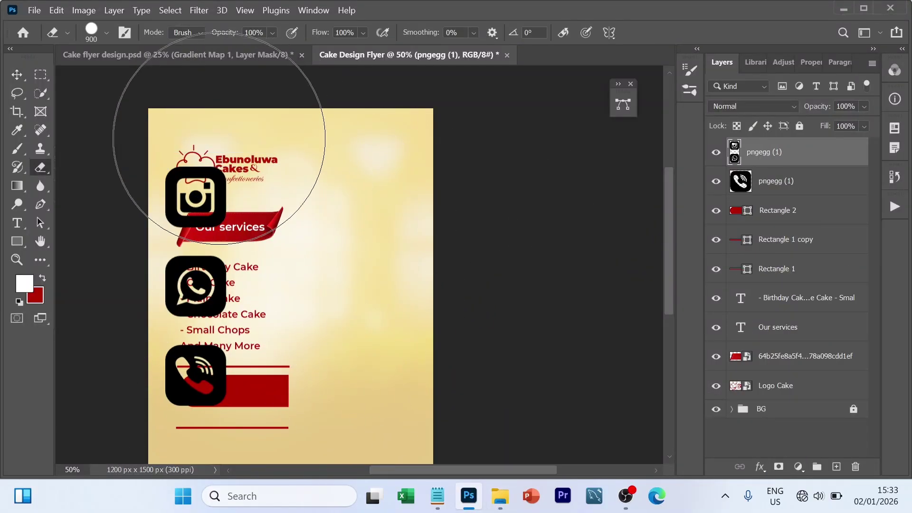
{"action": "left_click", "coordinate": [219, 138]}
Move the phone and WhatsApp icons side by side across the right part of the red rectangle.
{"action": "key", "text": "v"}
{"action": "left_click_drag", "start_coordinate": [196, 286], "coordinate": [352, 380]}
{"action": "left_click_drag", "start_coordinate": [200, 380], "coordinate": [285, 385]}
{"action": "left_click_drag", "start_coordinate": [357, 380], "coordinate": [350, 377]}
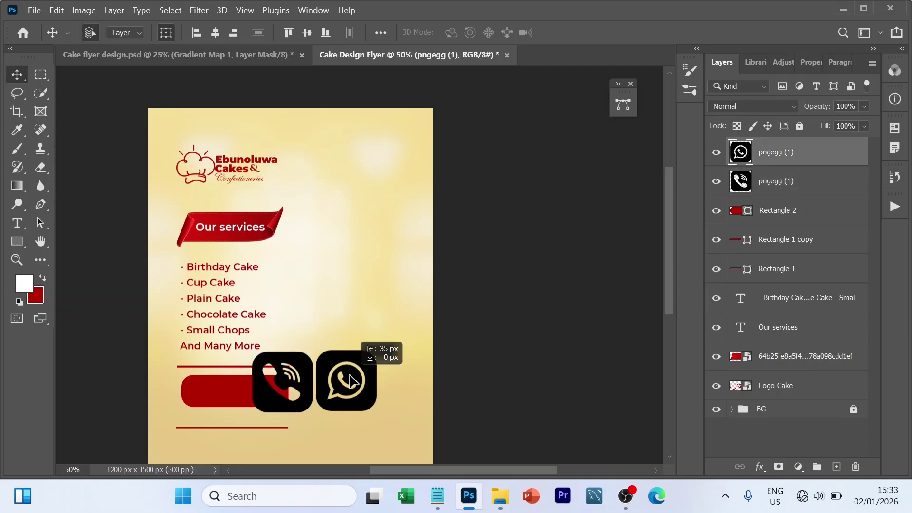
Scale the phone and WhatsApp icons down together and set them side by side beneath the red rectangle's left end.
{"action": "left_click", "coordinate": [760, 183], "text": "ctrl"}
{"action": "key", "text": "ctrl+t"}
{"action": "left_click_drag", "start_coordinate": [378, 412], "coordinate": [203, 418]}
{"action": "left_click", "coordinate": [698, 32]}
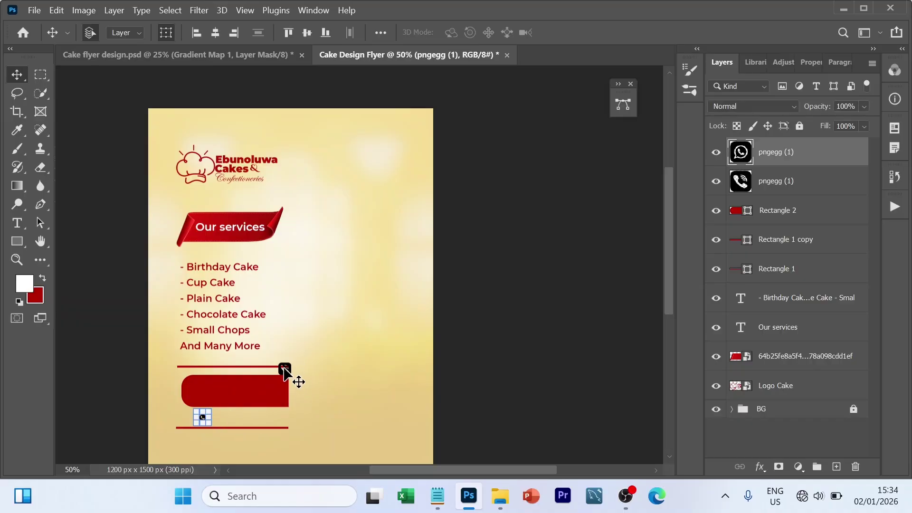
{"action": "left_click_drag", "start_coordinate": [285, 373], "coordinate": [198, 419]}
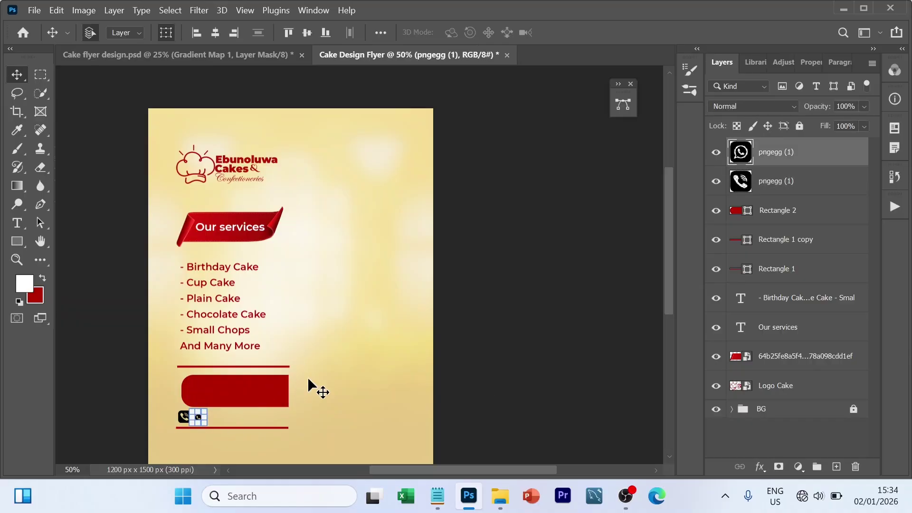
{"action": "left_click", "coordinate": [569, 377]}
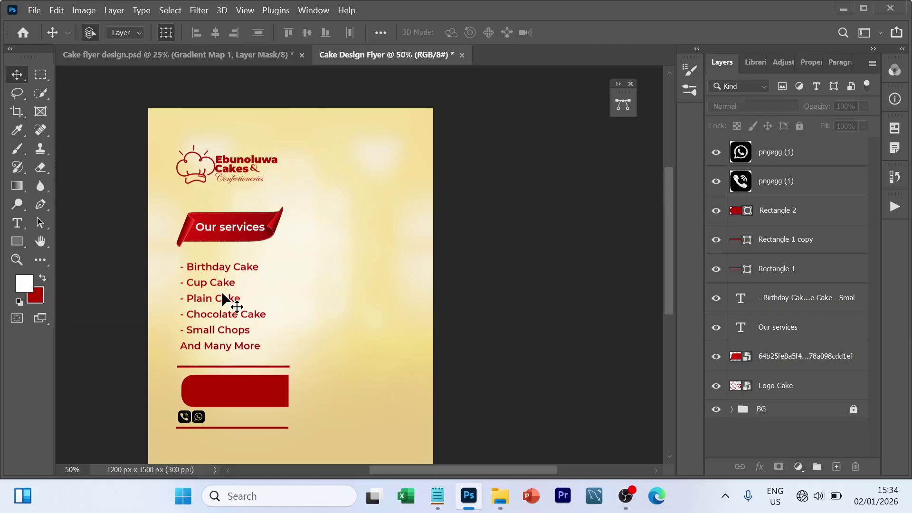
Duplicate the "Our services" text, place the copy beside the small WhatsApp icon, and bring its layer to the top of the stack.
{"action": "left_click", "coordinate": [229, 224]}
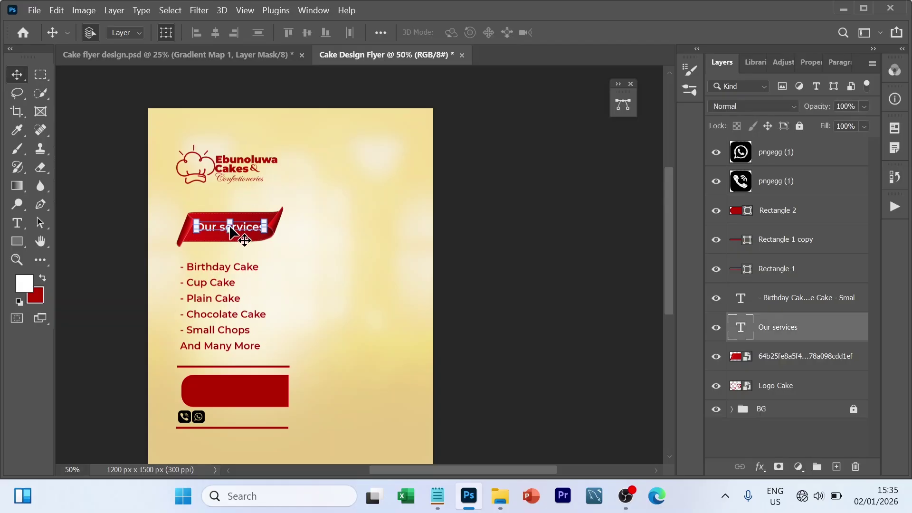
{"action": "left_click", "coordinate": [230, 228], "text": "alt"}
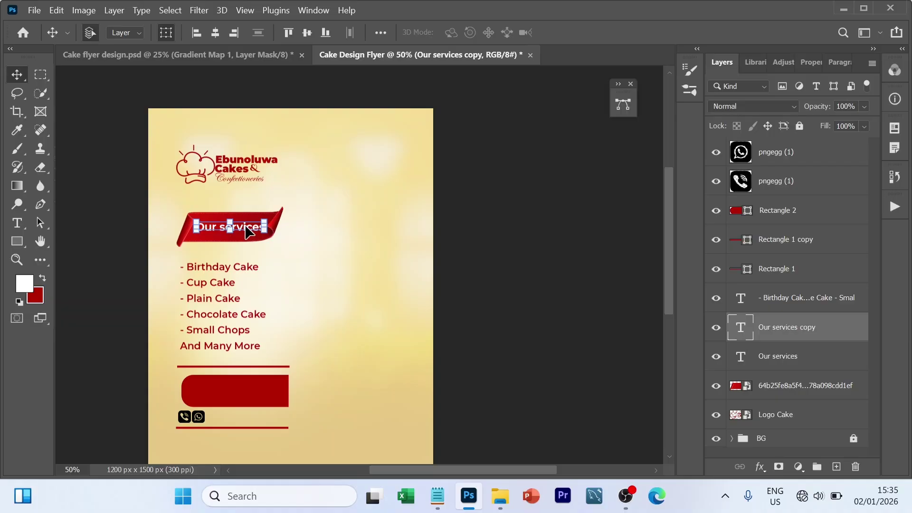
{"action": "left_click_drag", "start_coordinate": [245, 227], "coordinate": [262, 415]}
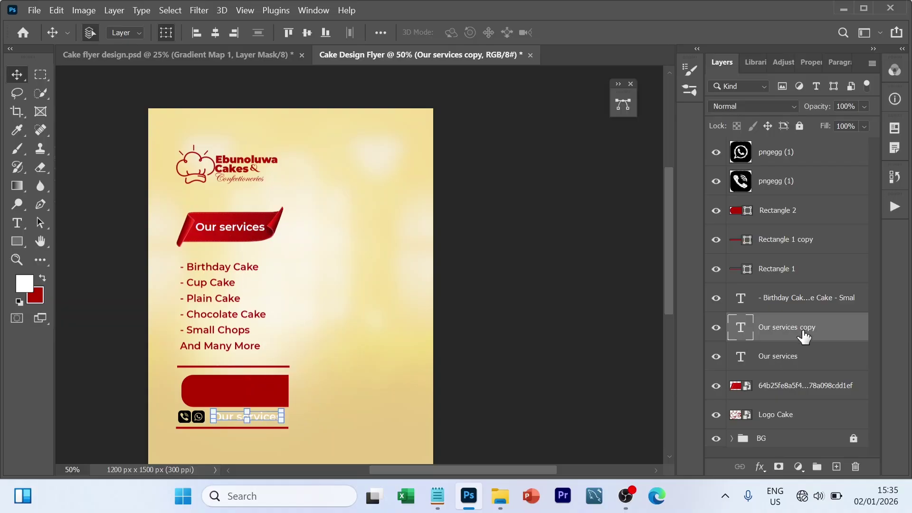
{"action": "left_click_drag", "start_coordinate": [805, 336], "coordinate": [797, 147]}
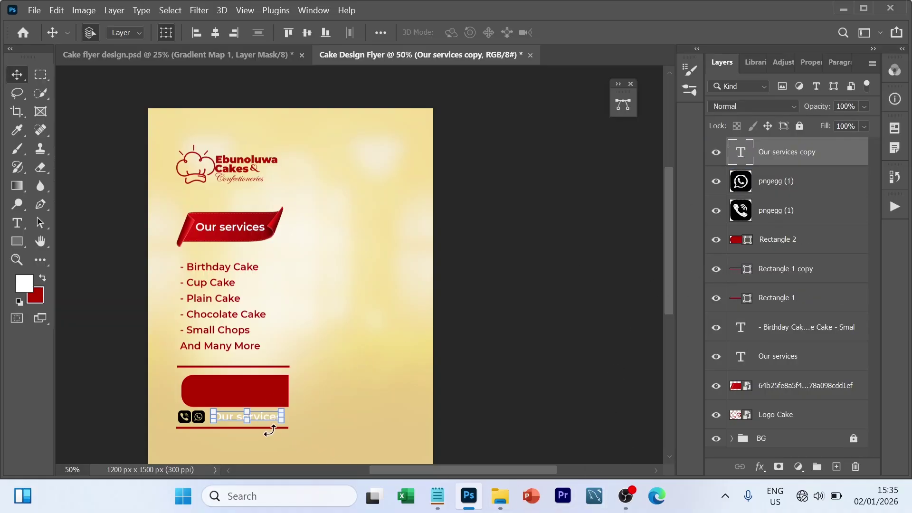
Replace the copied "Our services" text beside the WhatsApp icon with the phone number from the Notepad notes.
{"action": "double_click", "coordinate": [262, 417]}
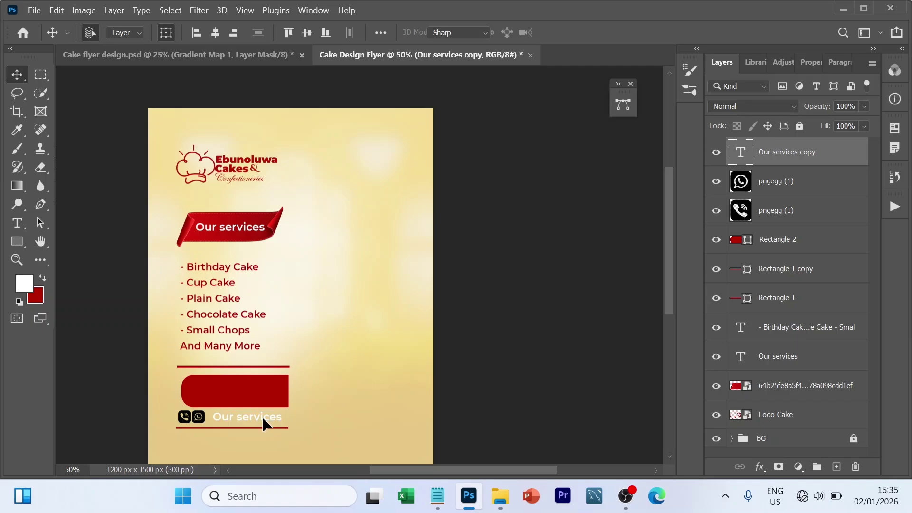
{"action": "left_click", "coordinate": [437, 497]}
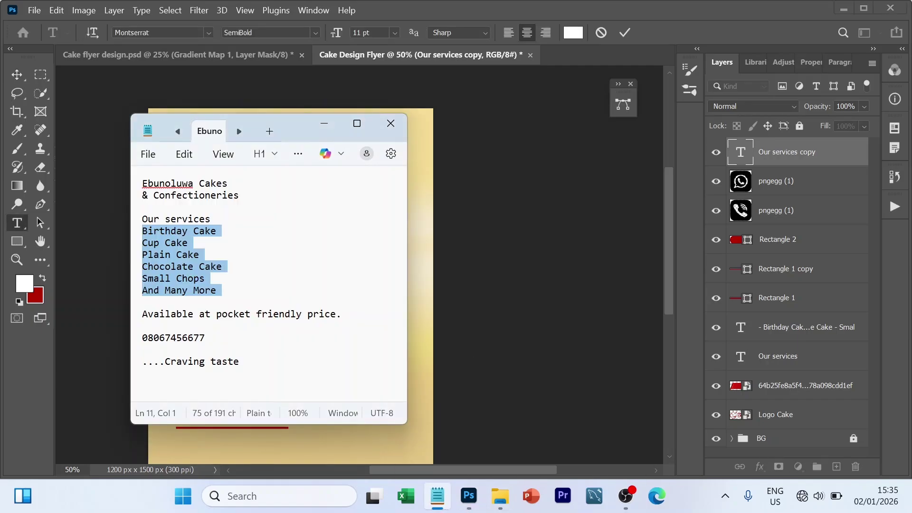
{"action": "triple_click", "coordinate": [134, 342]}
{"action": "key", "text": "ctrl+c"}
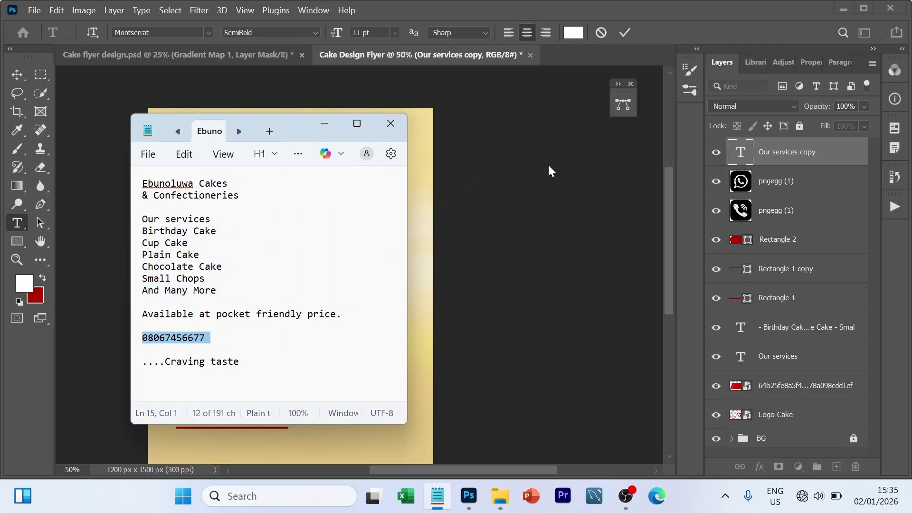
{"action": "key", "text": "alt+Tab"}
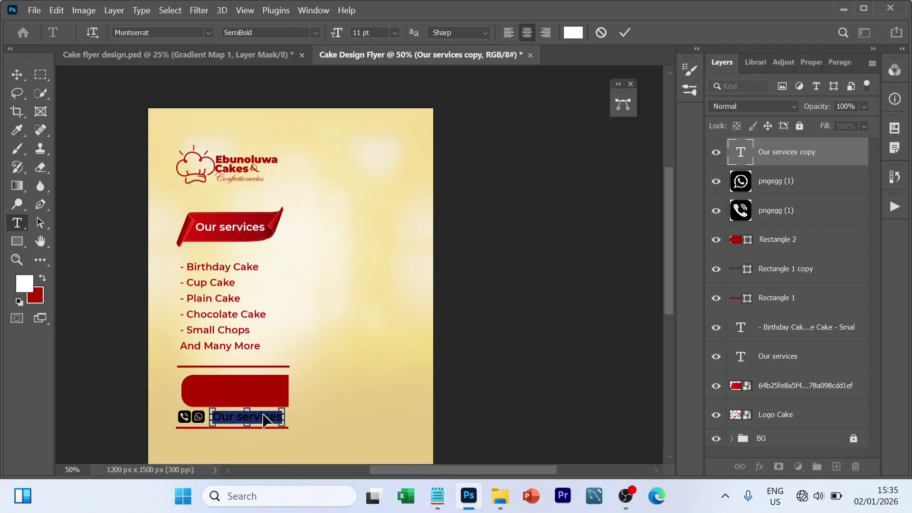
{"action": "key", "text": "ctrl+v"}
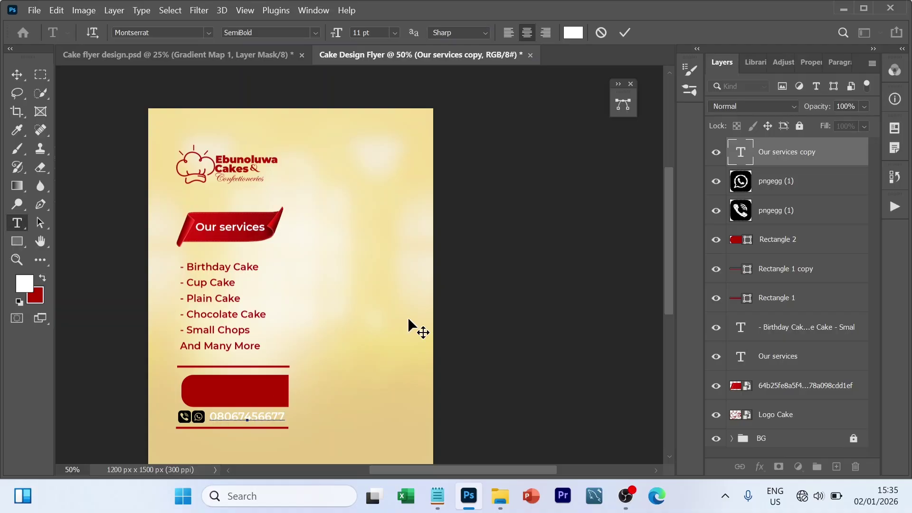
Recolour the whole phone number text to the dark red background colour, b70000.
{"action": "key", "text": "ctrl"}
{"action": "key", "text": "ctrl+a"}
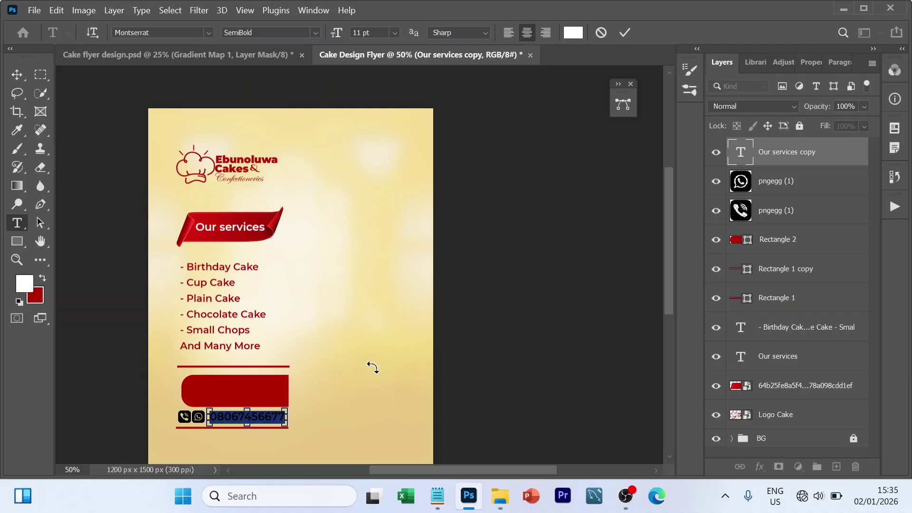
{"action": "left_click", "coordinate": [575, 33]}
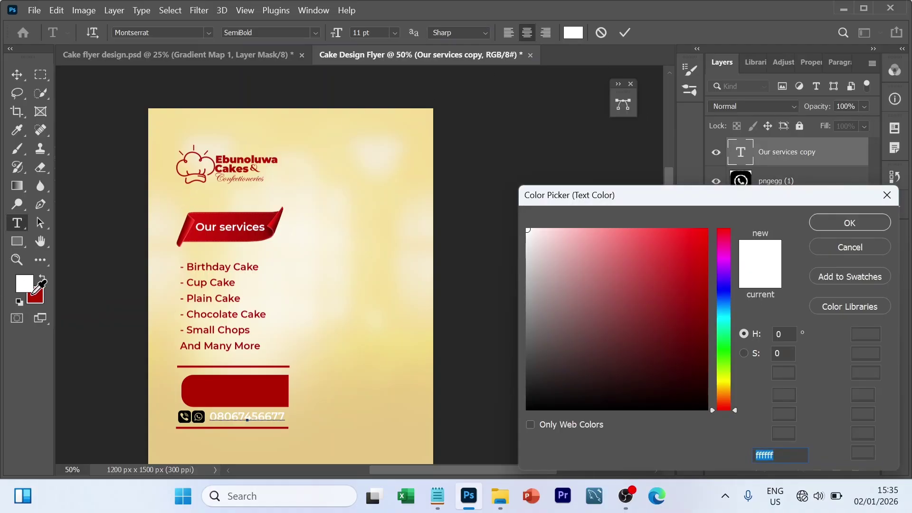
{"action": "left_click", "coordinate": [34, 293]}
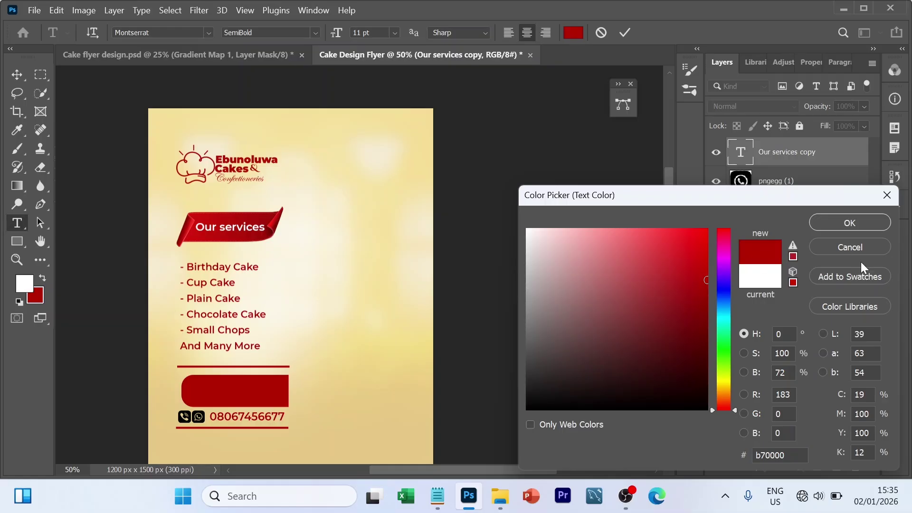
{"action": "left_click", "coordinate": [849, 223]}
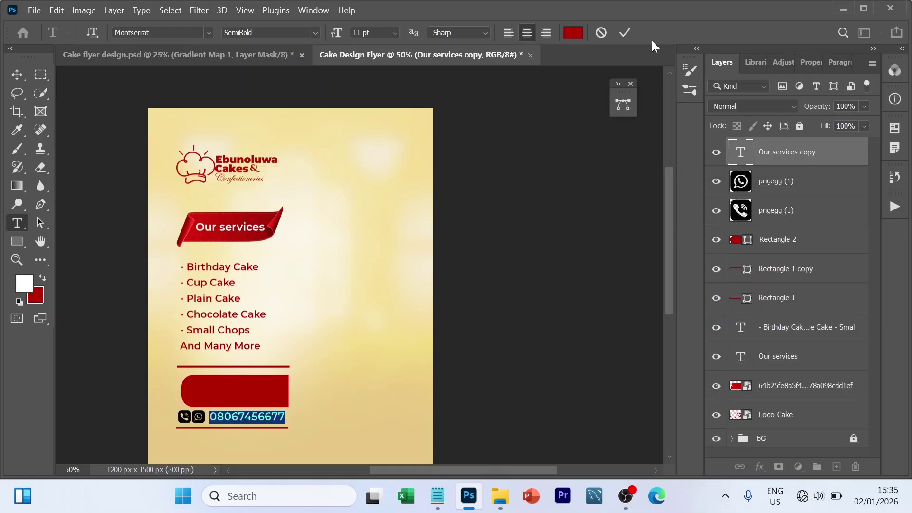
{"action": "left_click", "coordinate": [626, 33]}
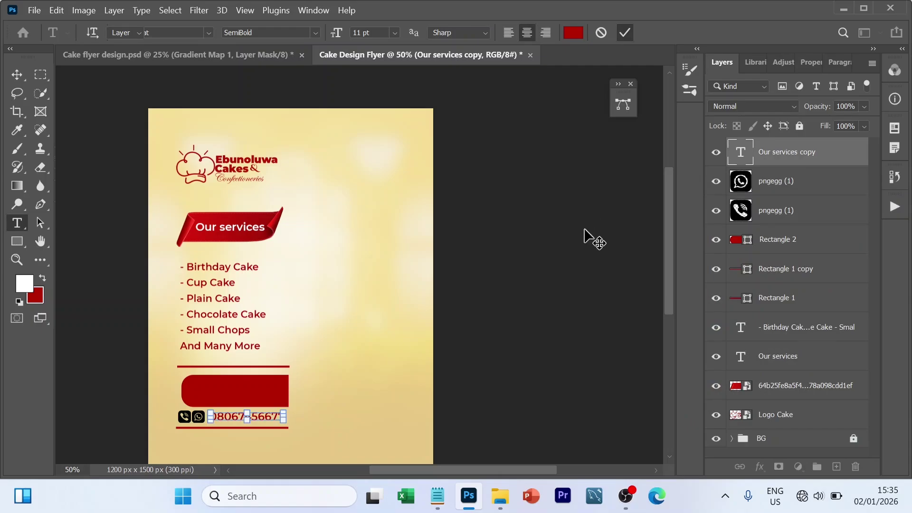
Nudge the phone number text slightly down between the red rectangle and the lower line.
{"action": "key", "text": "v"}
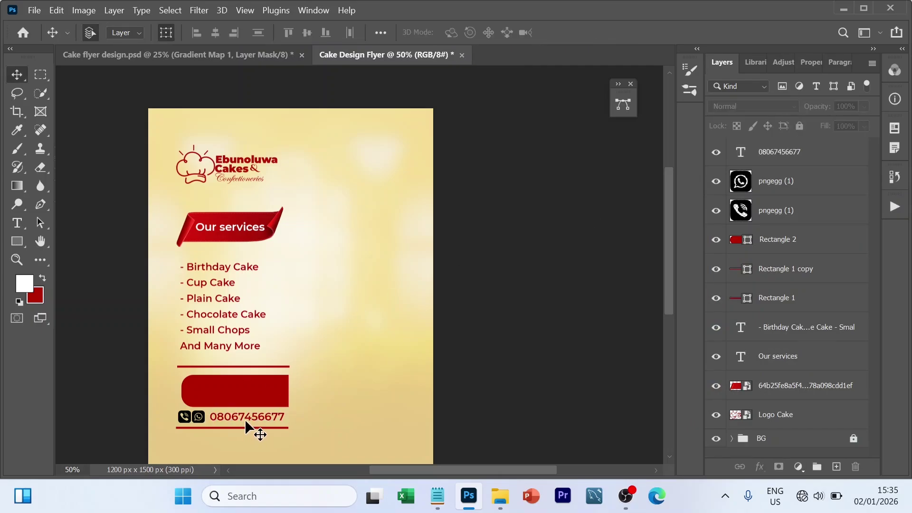
{"action": "left_click", "coordinate": [245, 422]}
{"action": "key", "text": "Down"}
{"action": "key", "text": "Down"}
{"action": "key", "text": "Down"}
{"action": "key", "text": "Down"}
{"action": "key", "text": "Down"}
{"action": "key", "text": "Down"}
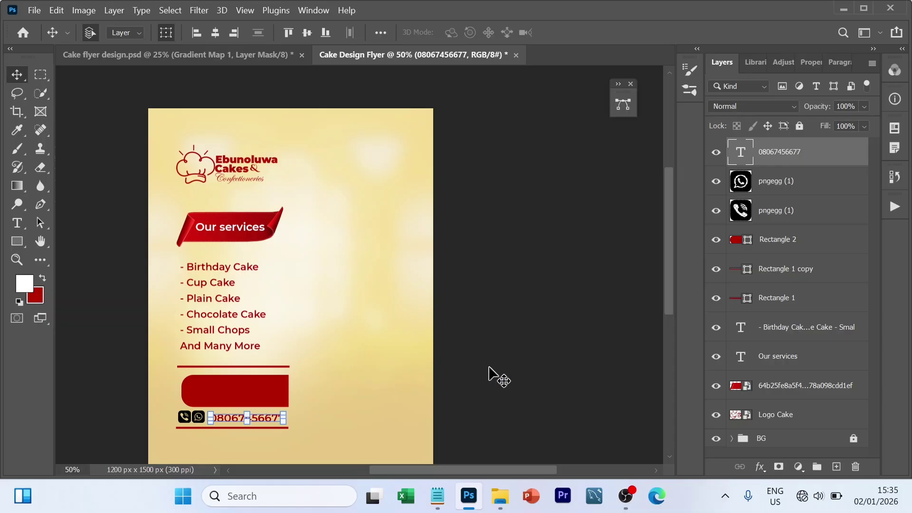
{"action": "left_click", "coordinate": [528, 371]}
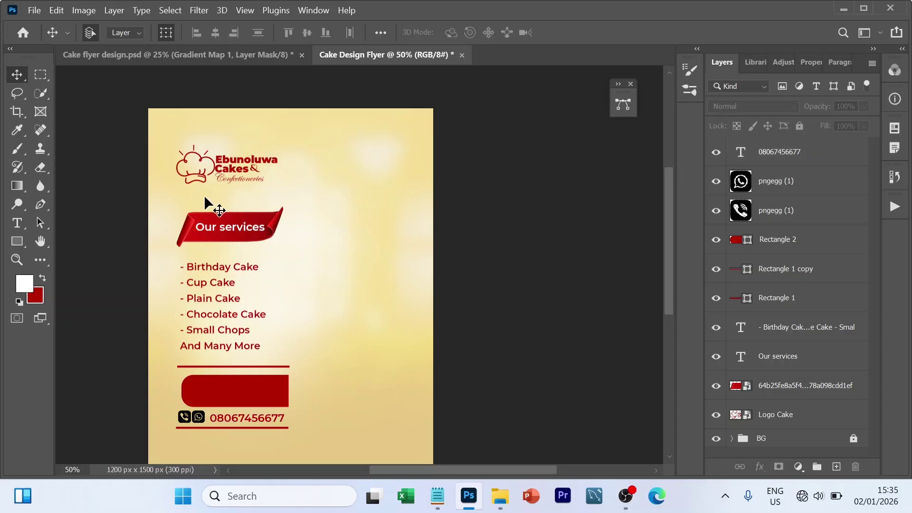
Duplicate the ribbon's "Our services" text, place the copy just right of the red rectangle, and bring its layer to the top of the stack.
{"action": "left_click", "coordinate": [227, 227], "text": "alt"}
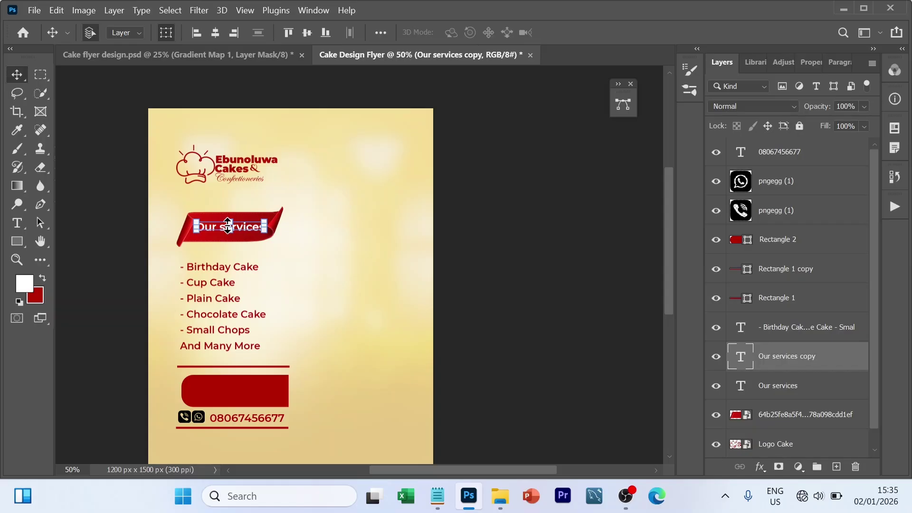
{"action": "left_click_drag", "start_coordinate": [243, 227], "coordinate": [343, 391]}
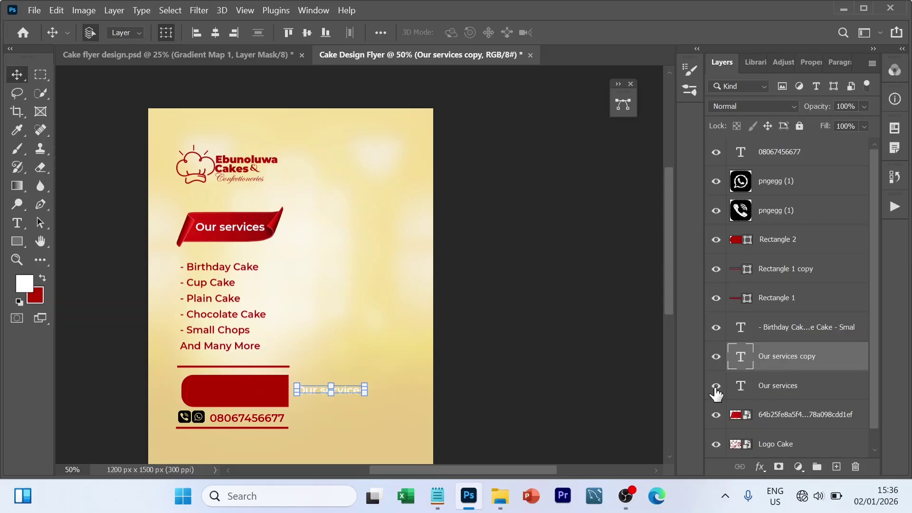
{"action": "left_click_drag", "start_coordinate": [800, 352], "coordinate": [792, 139]}
Replace the new text copy with "Available at pocket friendly price." from the Notepad notes, breaking the line before "friendly".
{"action": "left_click", "coordinate": [435, 498]}
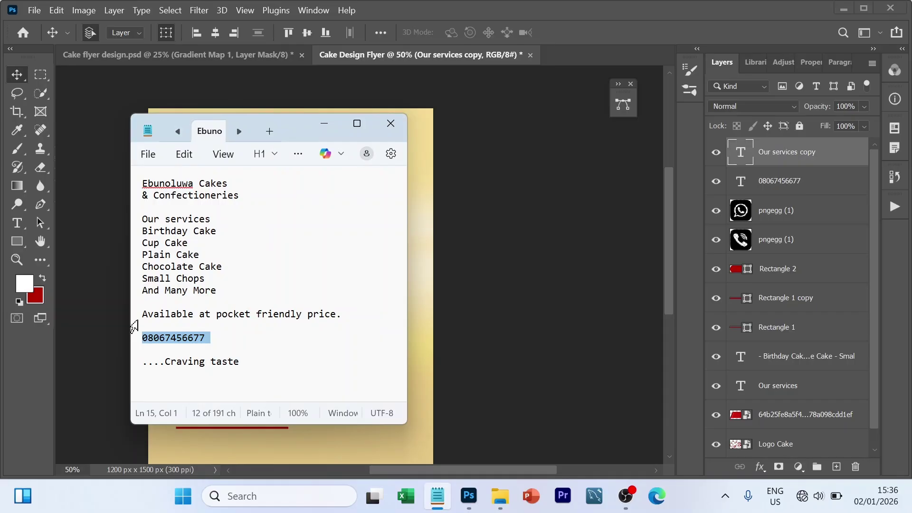
{"action": "left_click", "coordinate": [135, 327]}
{"action": "left_click", "coordinate": [135, 318]}
{"action": "key", "text": "ctrl+c"}
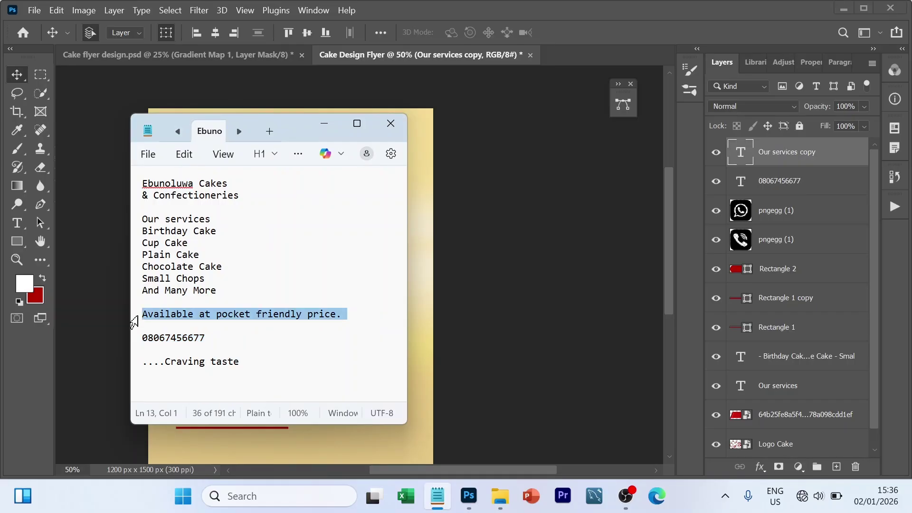
{"action": "left_click", "coordinate": [618, 343]}
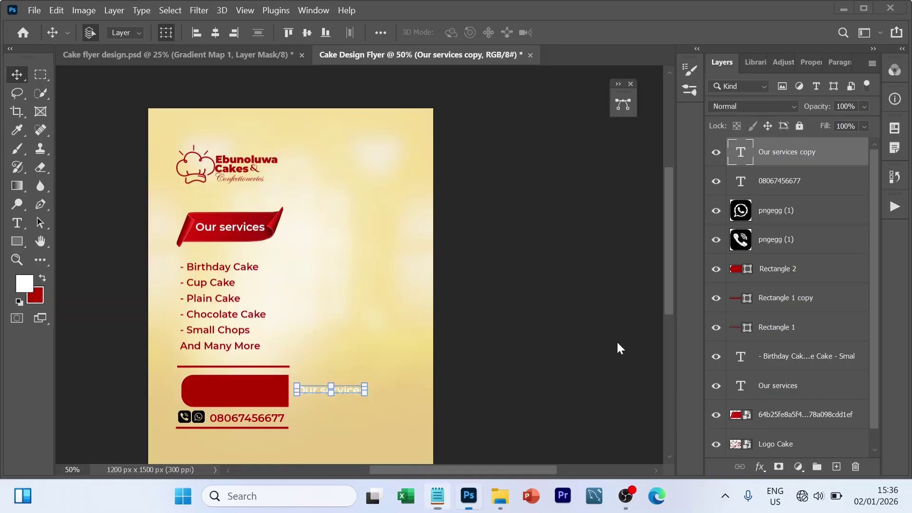
{"action": "double_click", "coordinate": [343, 386]}
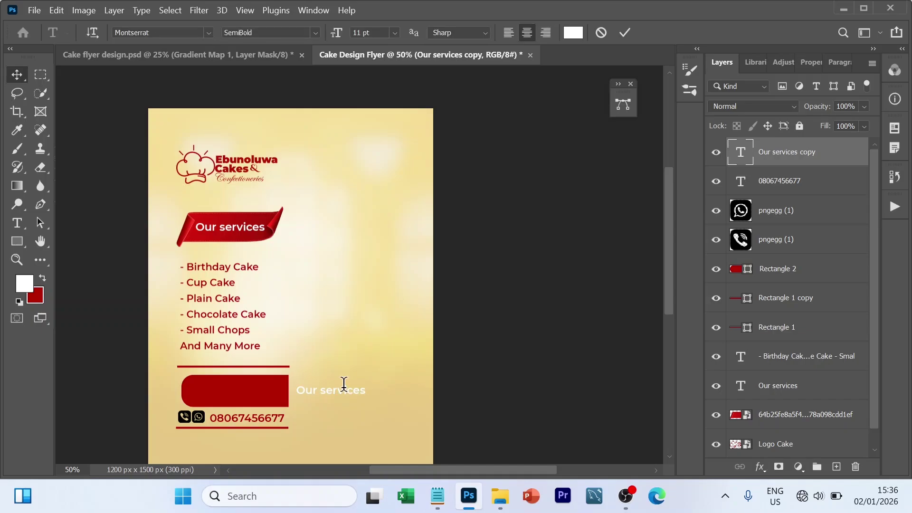
{"action": "left_click", "coordinate": [343, 386]}
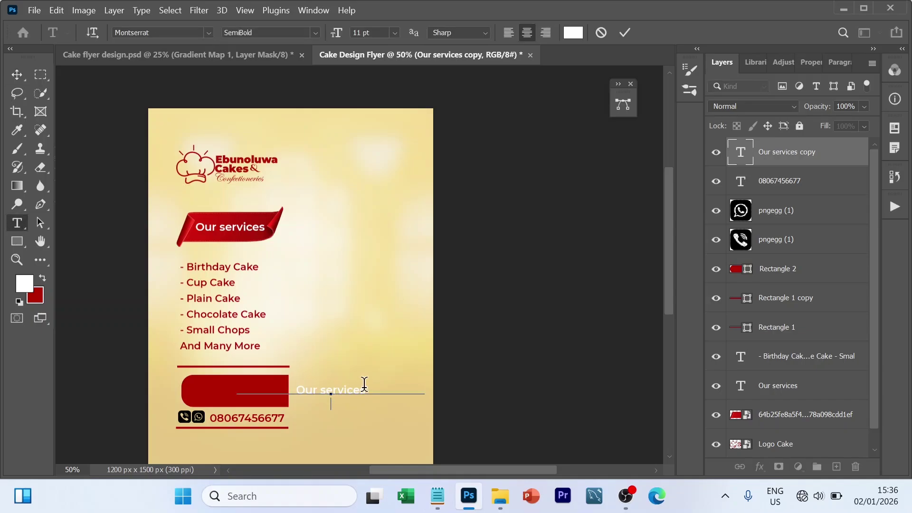
{"action": "key", "text": "ctrl+v"}
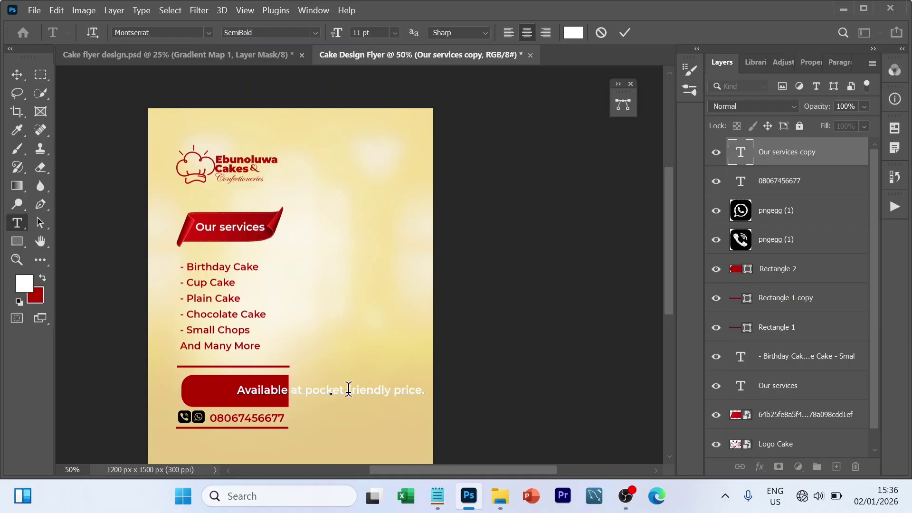
{"action": "key", "text": "Return"}
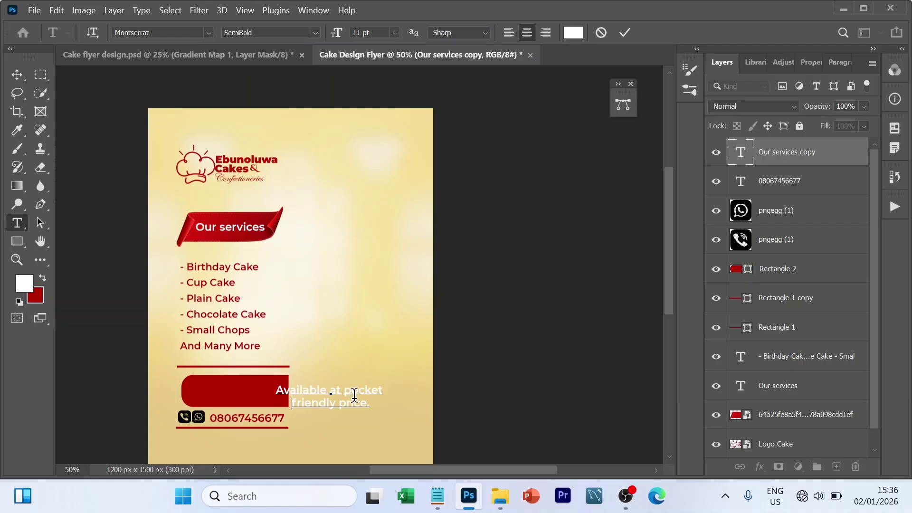
Right-align the two-line price text and set its font size to 9 pt.
{"action": "key", "text": "ctrl+a"}
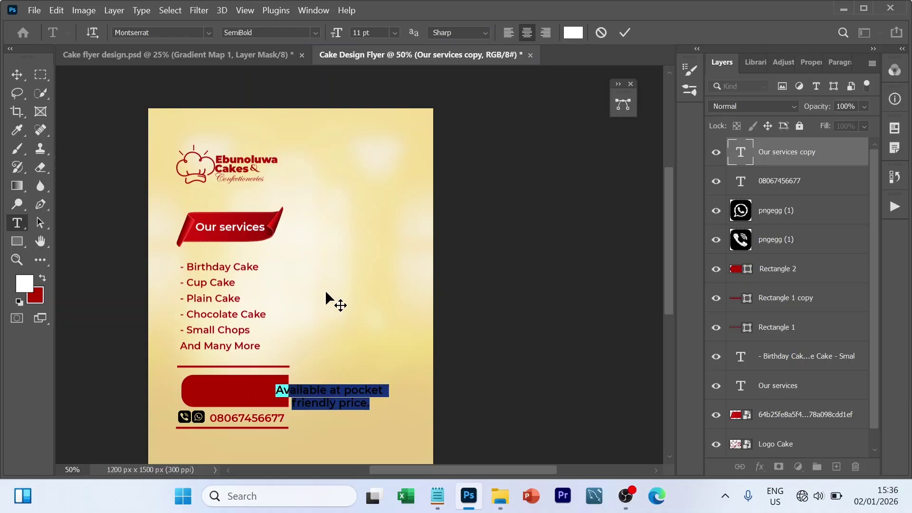
{"action": "left_click", "coordinate": [545, 32]}
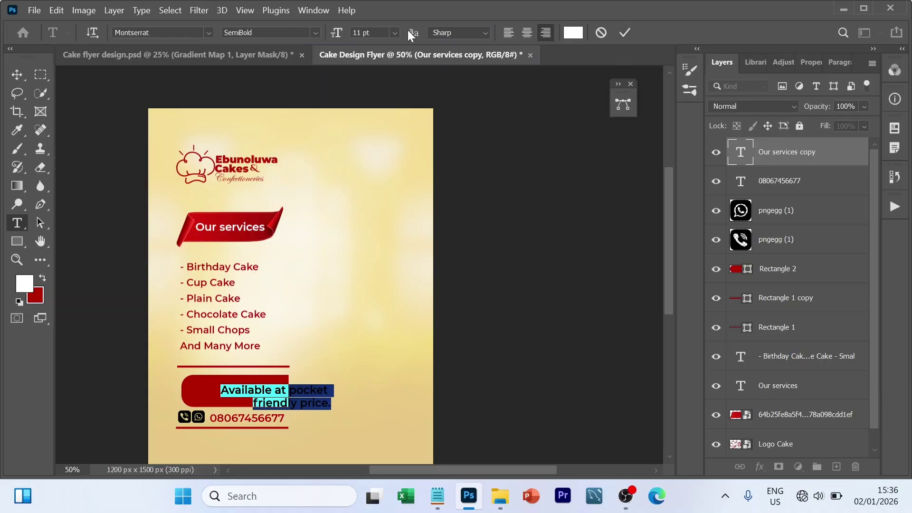
{"action": "left_click", "coordinate": [394, 32]}
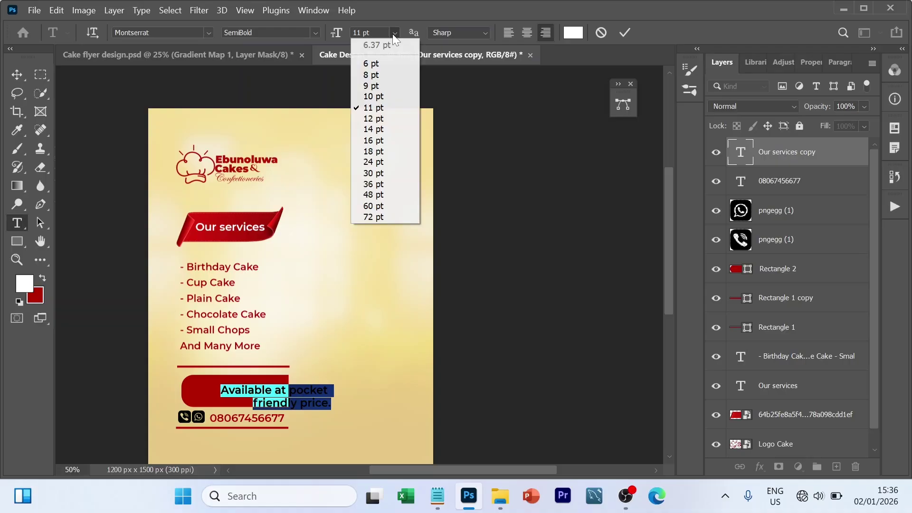
{"action": "left_click", "coordinate": [381, 86]}
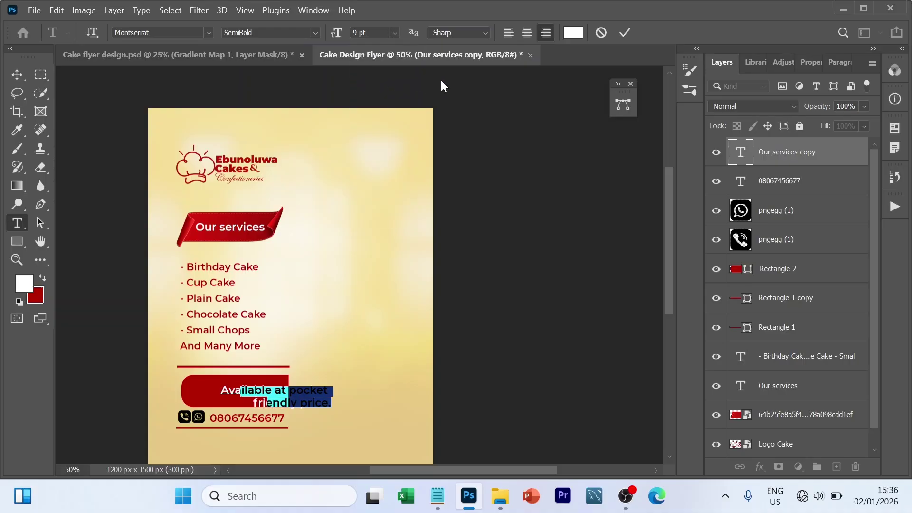
{"action": "left_click", "coordinate": [624, 34]}
{"action": "key", "text": "v"}
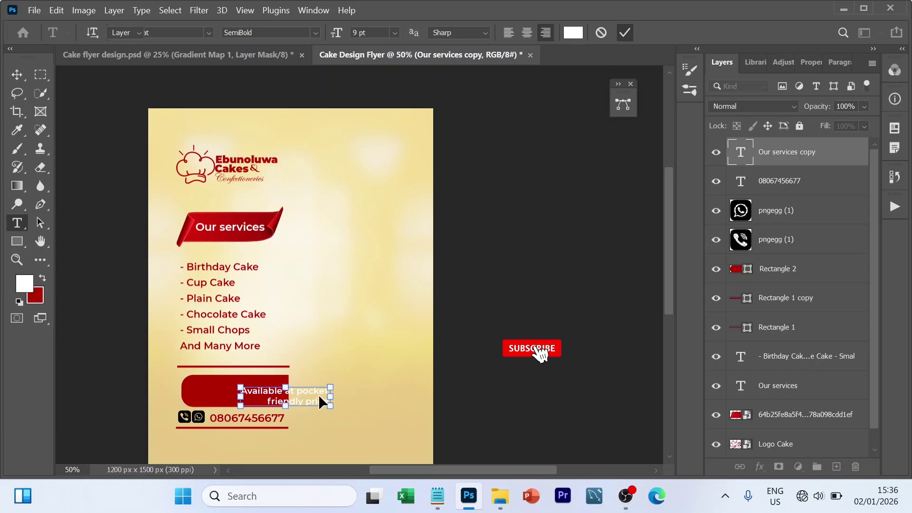
Move the "Available at pocket friendly price." text inside the red rectangle, near its right edge.
{"action": "left_click_drag", "start_coordinate": [306, 396], "coordinate": [280, 397]}
{"action": "left_click_drag", "start_coordinate": [274, 396], "coordinate": [275, 397]}
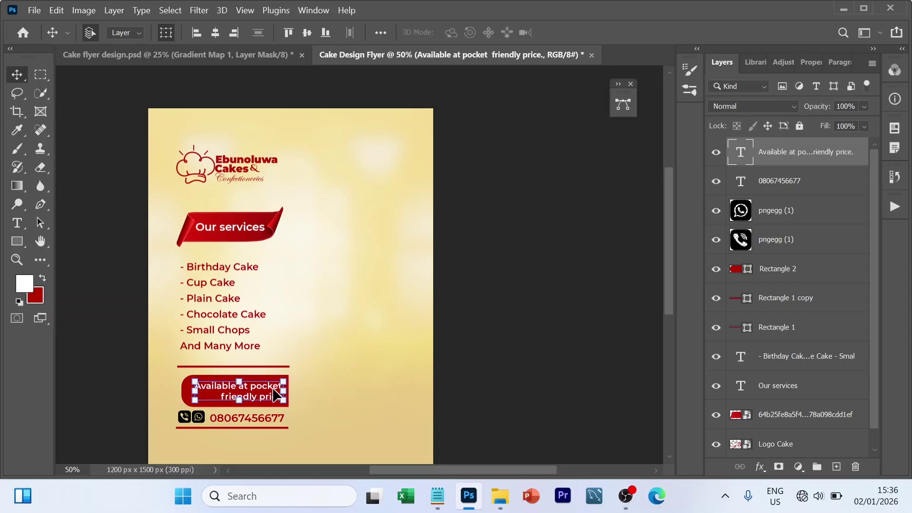
{"action": "left_click", "coordinate": [490, 404]}
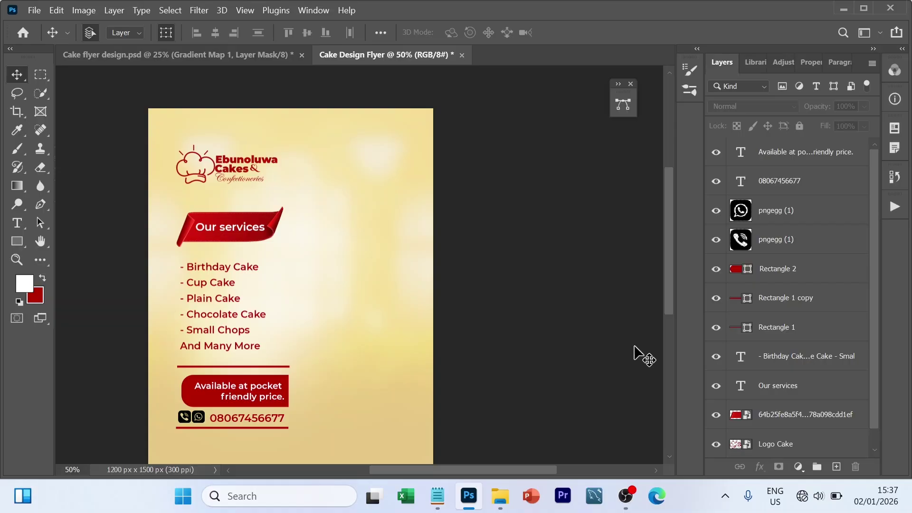
Group the layers from the price text down to Rectangle 1 and name the group "Contact".
{"action": "left_click", "coordinate": [818, 159]}
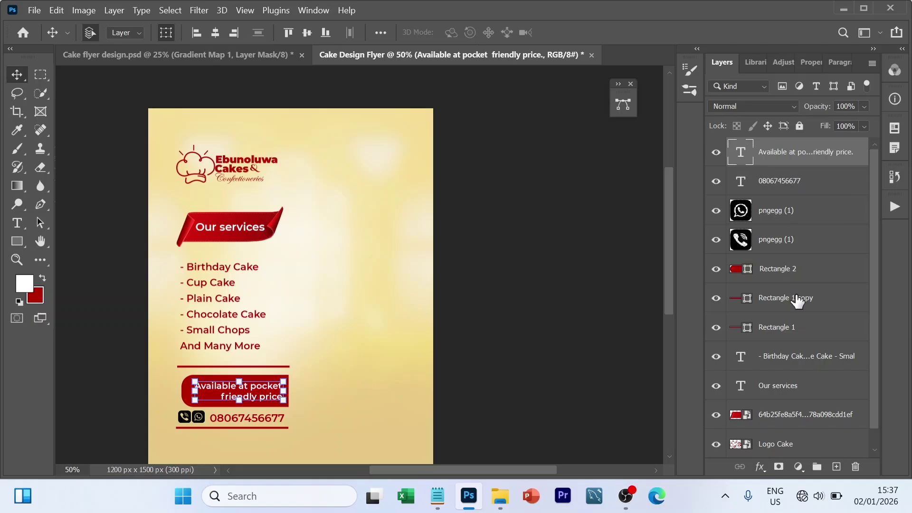
{"action": "left_click", "coordinate": [798, 327], "text": "shift"}
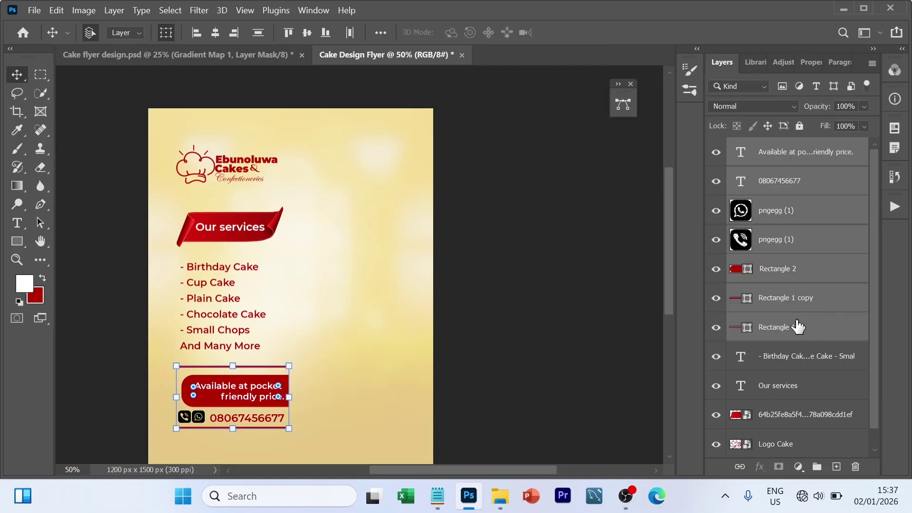
{"action": "key", "text": "ctrl+g"}
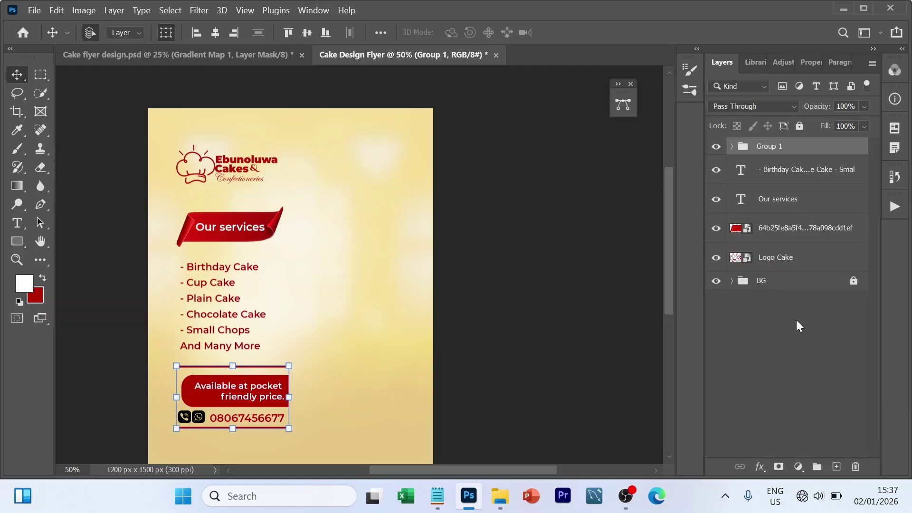
{"action": "double_click", "coordinate": [767, 147]}
{"action": "type", "text": "Contact"}
{"action": "key", "text": "Return"}
Group the services list, "Our services" heading and ribbon image layers and name the group "Services".
{"action": "left_click", "coordinate": [790, 175]}
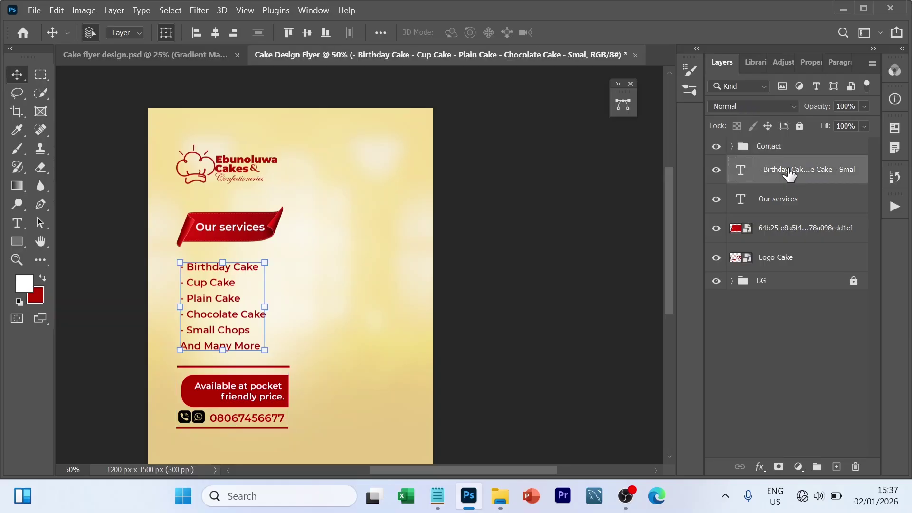
{"action": "left_click", "coordinate": [776, 234], "text": "shift"}
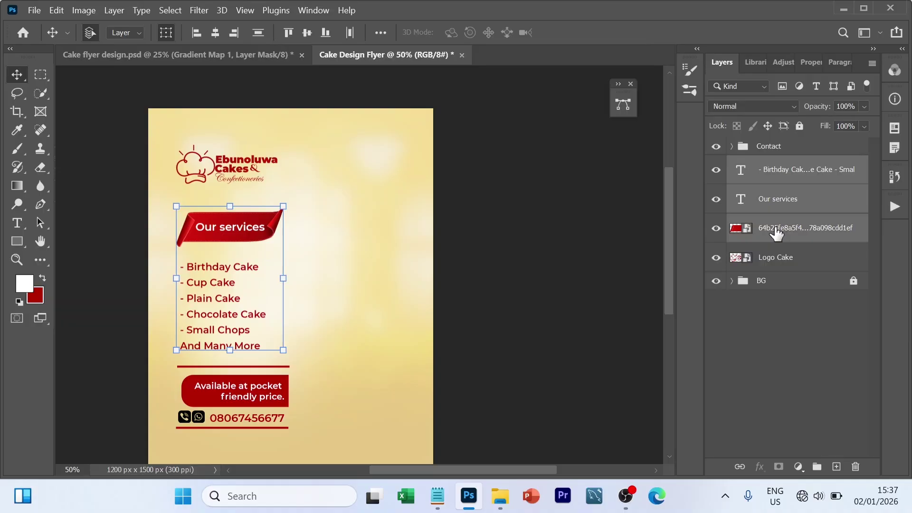
{"action": "key", "text": "ctrl+g"}
{"action": "double_click", "coordinate": [766, 164]}
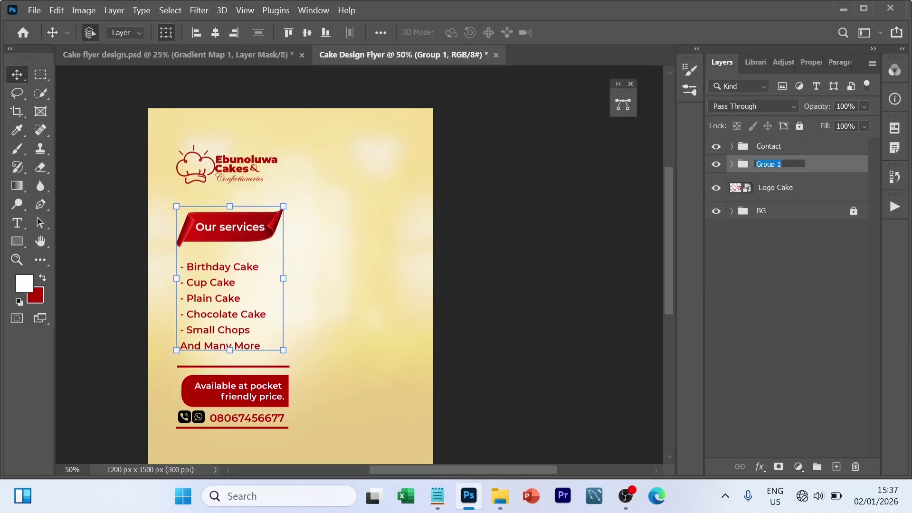
{"action": "type", "text": "Services"}
{"action": "key", "text": "Return"}
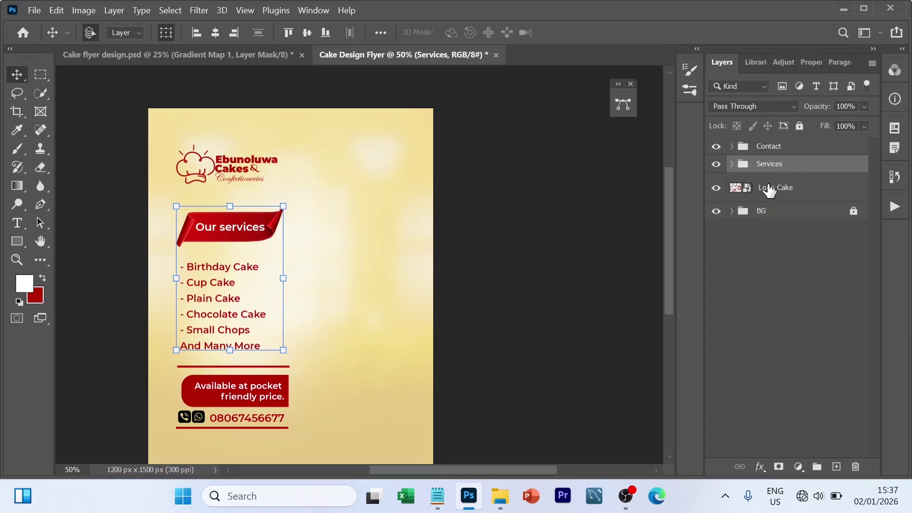
Put the Logo Cake layer in its own group named "Logo", collapse the group and clear the layer selection.
{"action": "right_click", "coordinate": [774, 190]}
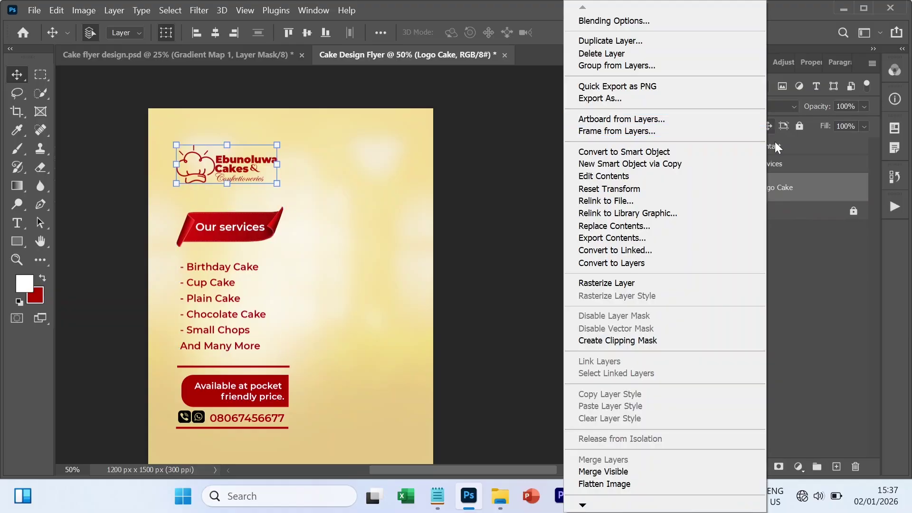
{"action": "key", "text": "Escape"}
{"action": "key", "text": "ctrl+g"}
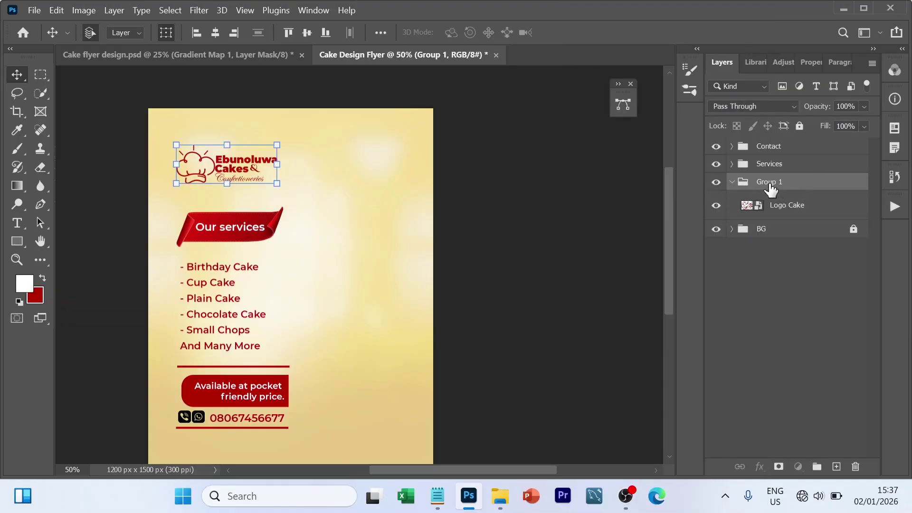
{"action": "double_click", "coordinate": [770, 184]}
{"action": "type", "text": "Lofg"}
{"action": "key", "text": "BackSpace"}
{"action": "key", "text": "BackSpace"}
{"action": "type", "text": "go"}
{"action": "key", "text": "Return"}
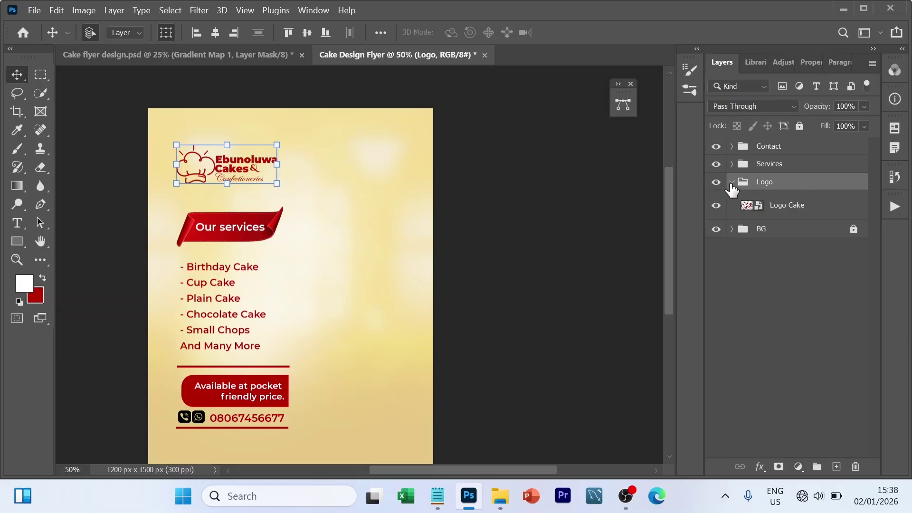
{"action": "left_click", "coordinate": [732, 183]}
{"action": "left_click", "coordinate": [736, 298]}
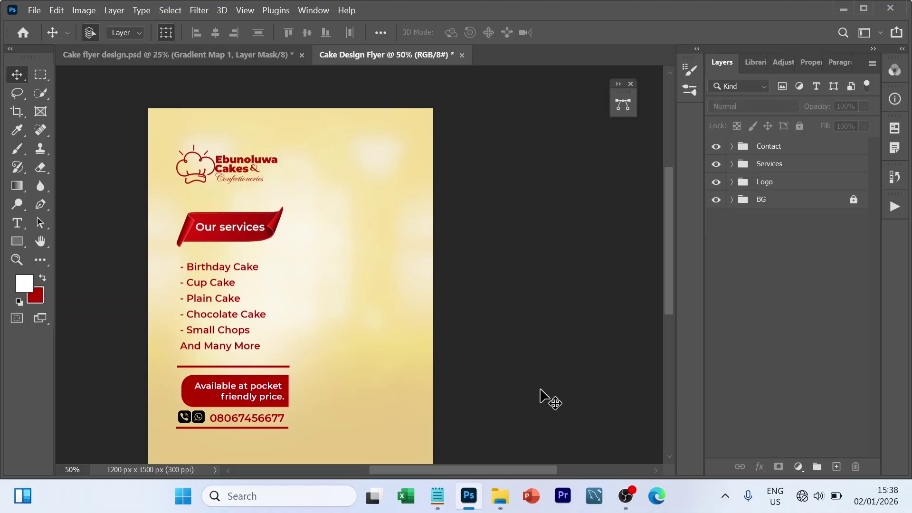
Copy "....Craving taste" from the Notepad notes and paste it as a new text line below the contact block.
{"action": "left_click", "coordinate": [453, 434]}
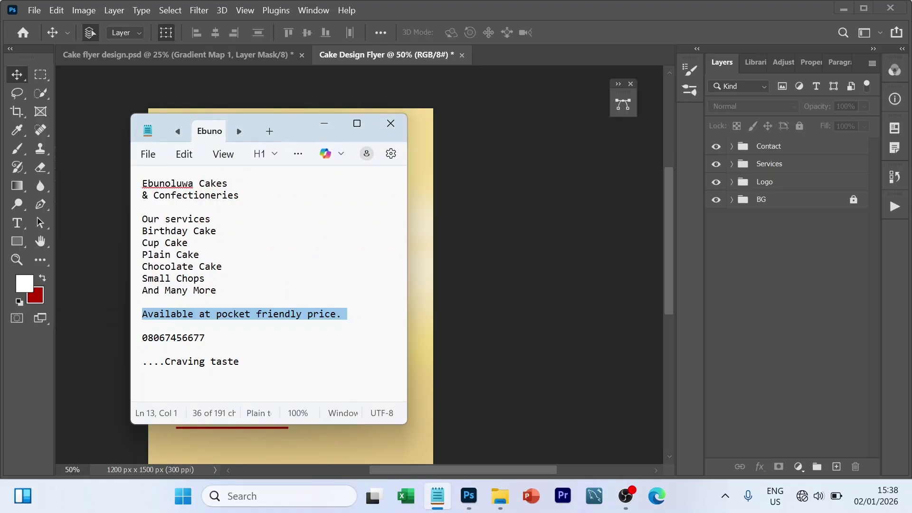
{"action": "triple_click", "coordinate": [138, 367]}
{"action": "key", "text": "ctrl+c"}
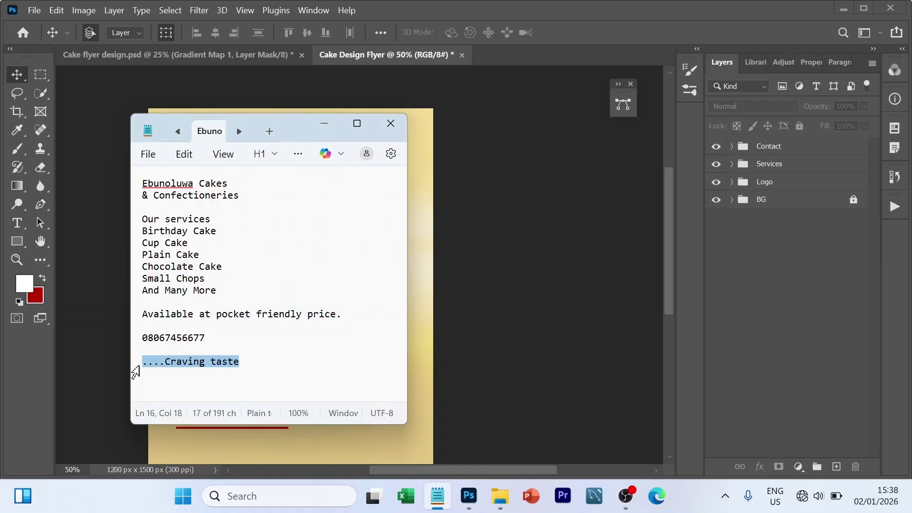
{"action": "left_click", "coordinate": [486, 372]}
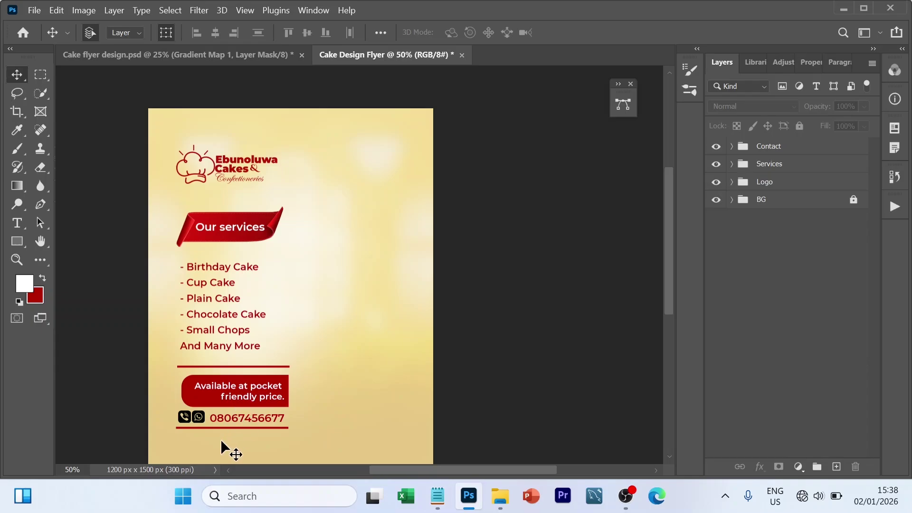
{"action": "key", "text": "t"}
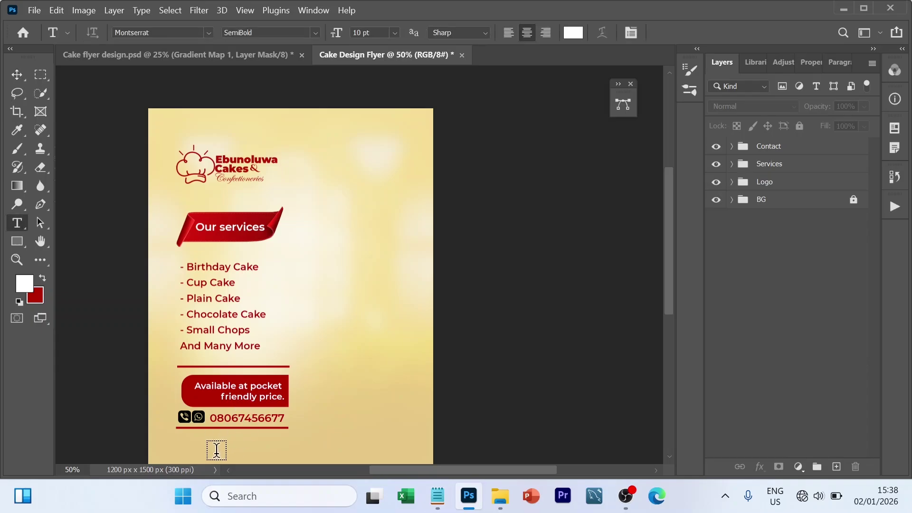
{"action": "left_click", "coordinate": [217, 451]}
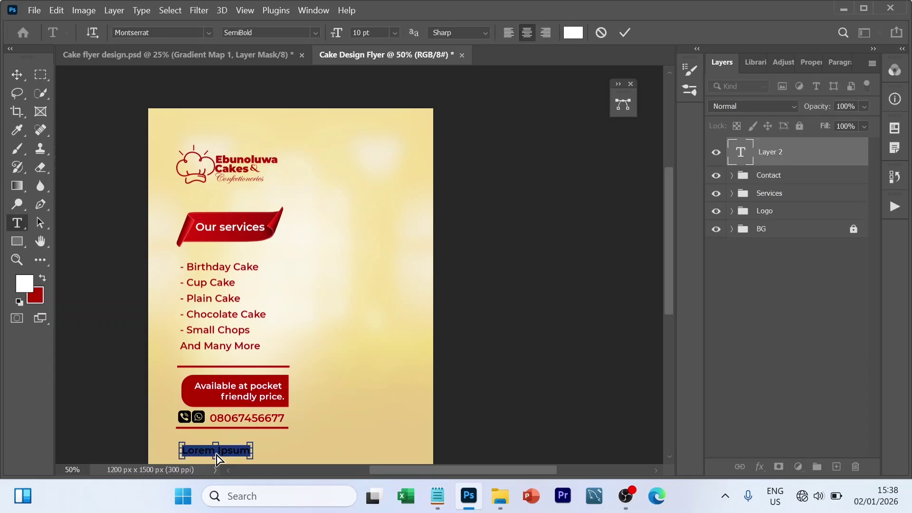
{"action": "key", "text": "ctrl+v"}
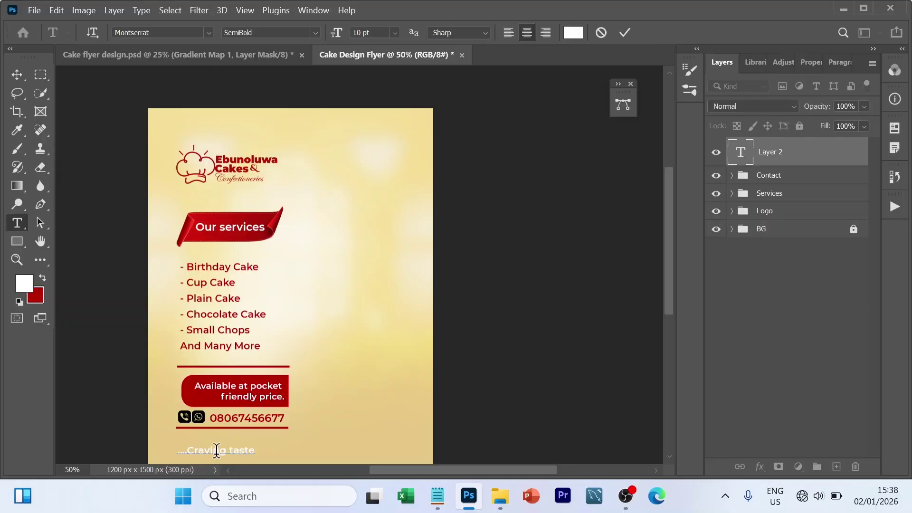
Recolor the whole "....Craving taste" text dark red (b70000), sampled from the background color swatch.
{"action": "key", "text": "ctrl+a"}
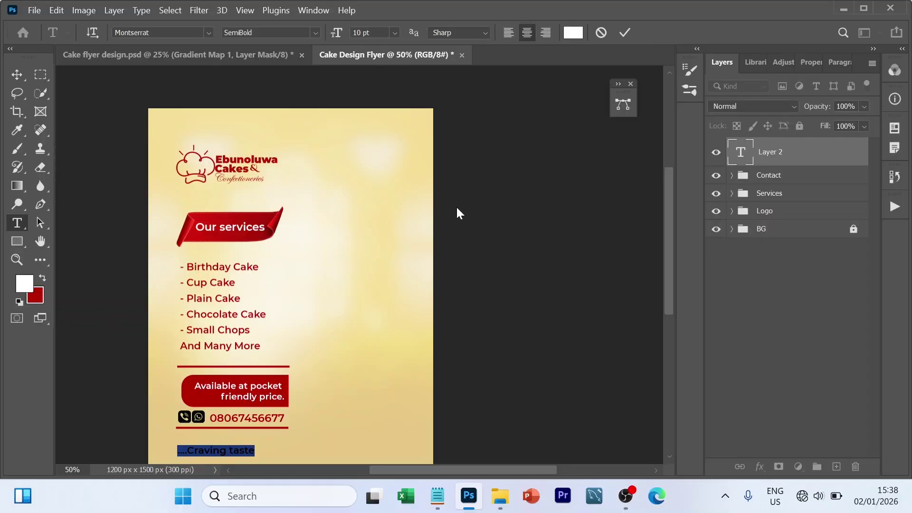
{"action": "left_click", "coordinate": [573, 33]}
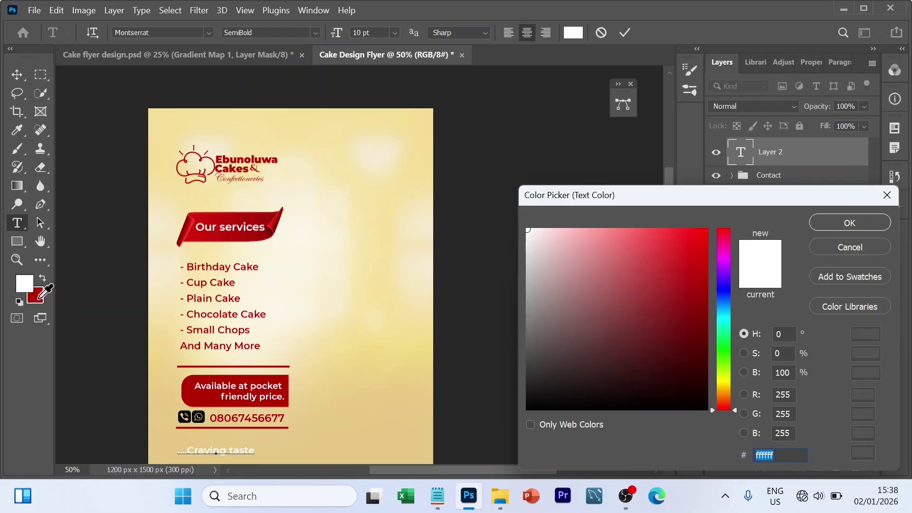
{"action": "left_click", "coordinate": [40, 297]}
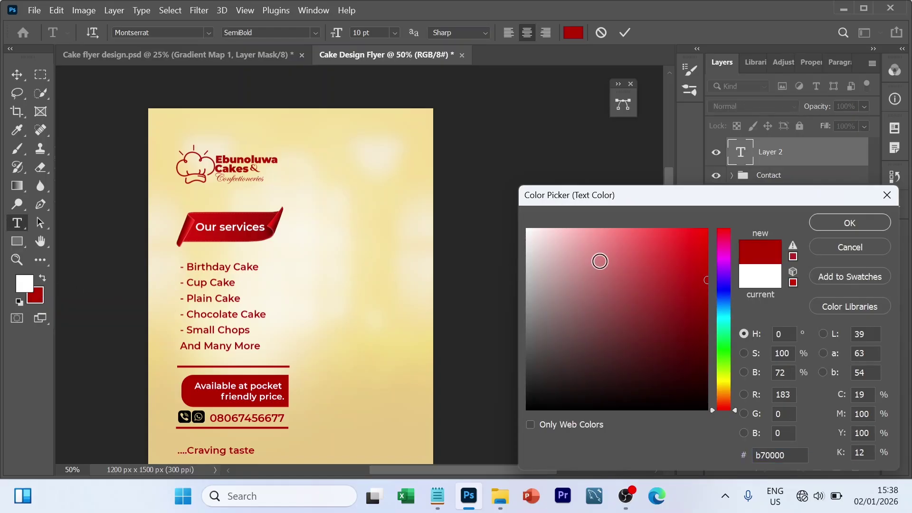
{"action": "left_click", "coordinate": [849, 224]}
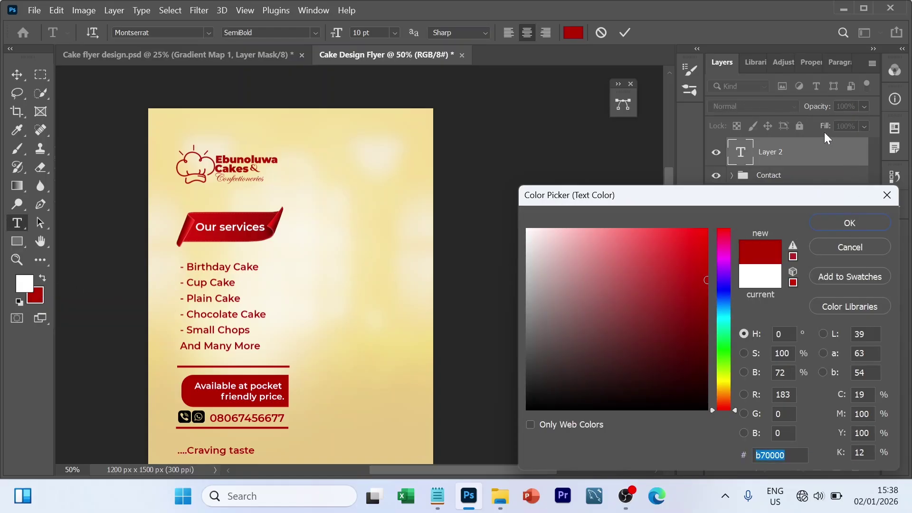
Set the "....Craving taste" text's leading to 10 pt and its tracking to 200, and commit the text.
{"action": "left_click", "coordinate": [808, 61]}
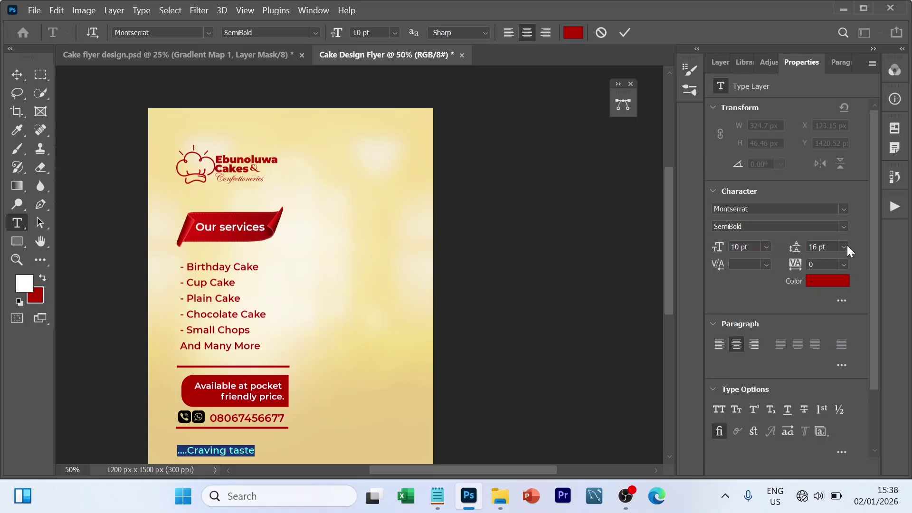
{"action": "left_click", "coordinate": [848, 246]}
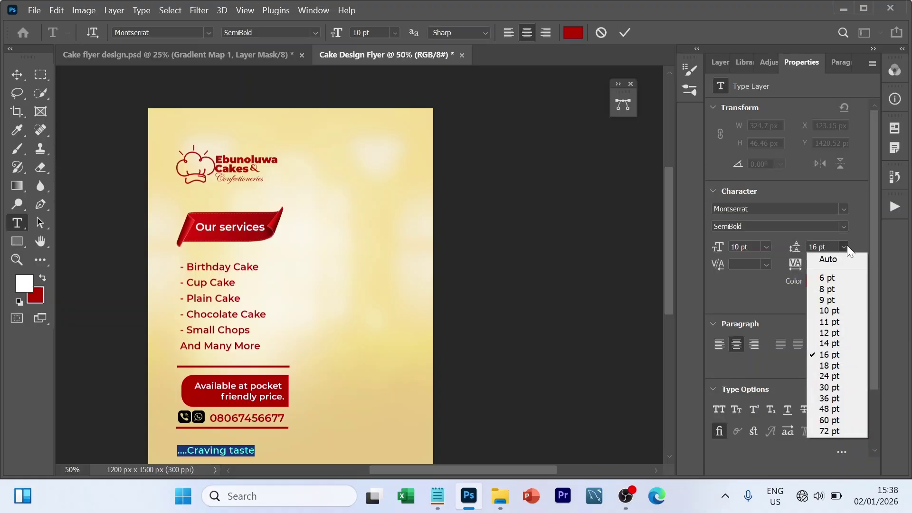
{"action": "left_click", "coordinate": [829, 311]}
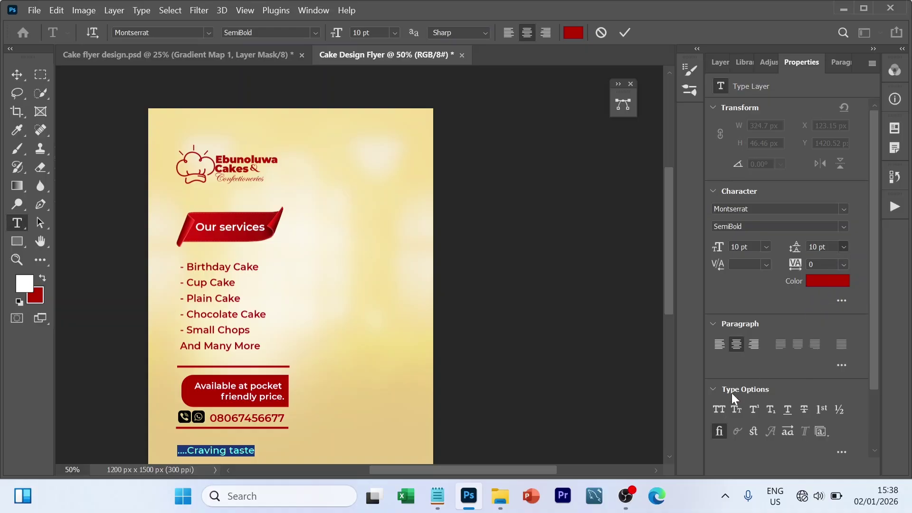
{"action": "left_click", "coordinate": [843, 266]}
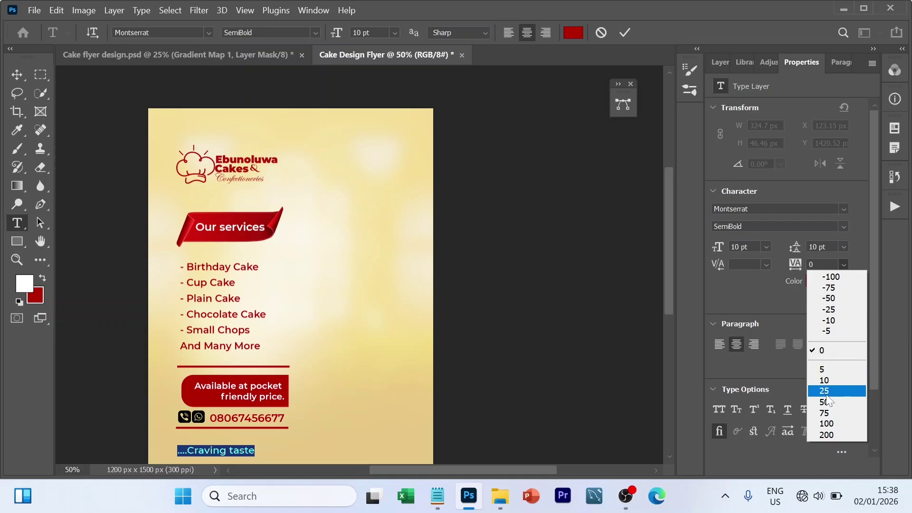
{"action": "left_click", "coordinate": [835, 434]}
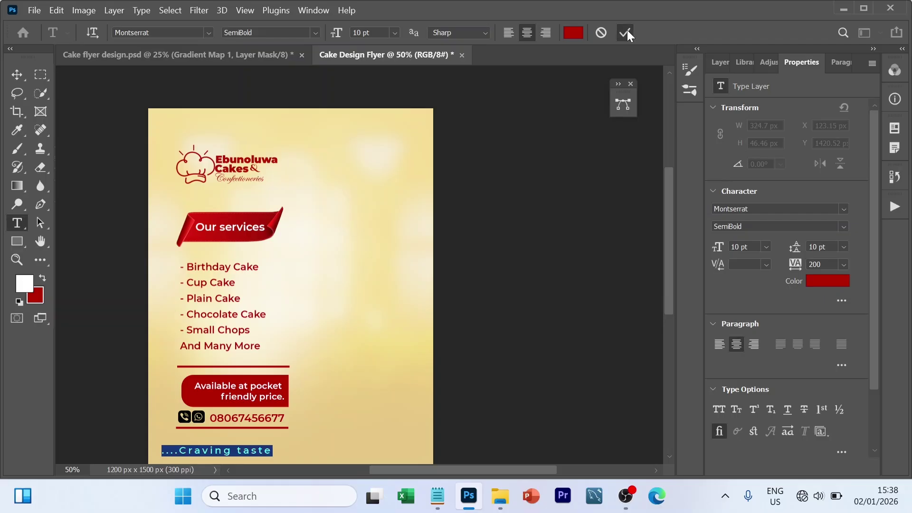
{"action": "key", "text": "ctrl"}
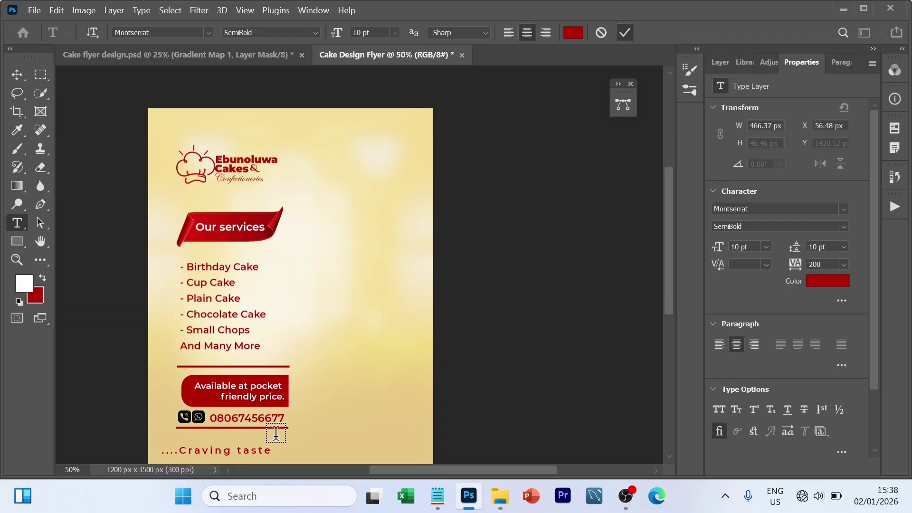
{"action": "key", "text": "ctrl+Return"}
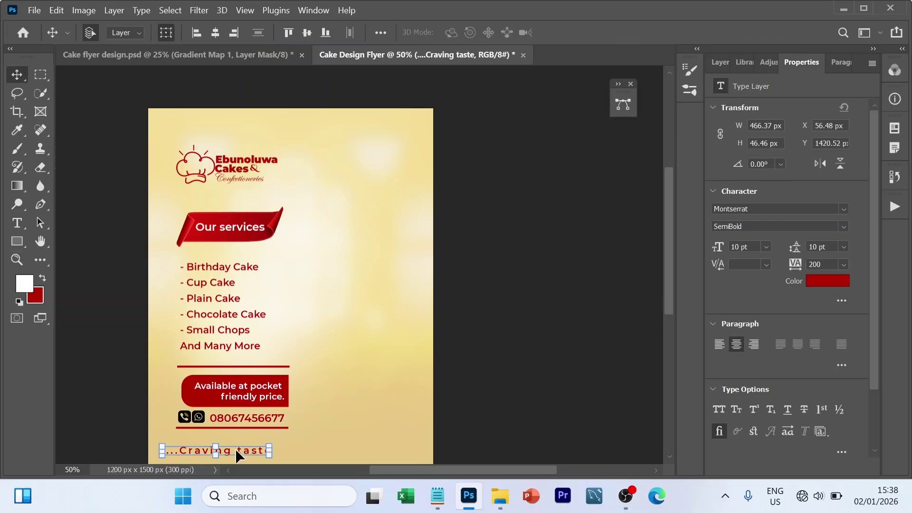
Shift the "....Craving taste" text under the contact block's lower line and reduce its leading to 6 pt.
{"action": "left_click_drag", "start_coordinate": [235, 449], "coordinate": [252, 450]}
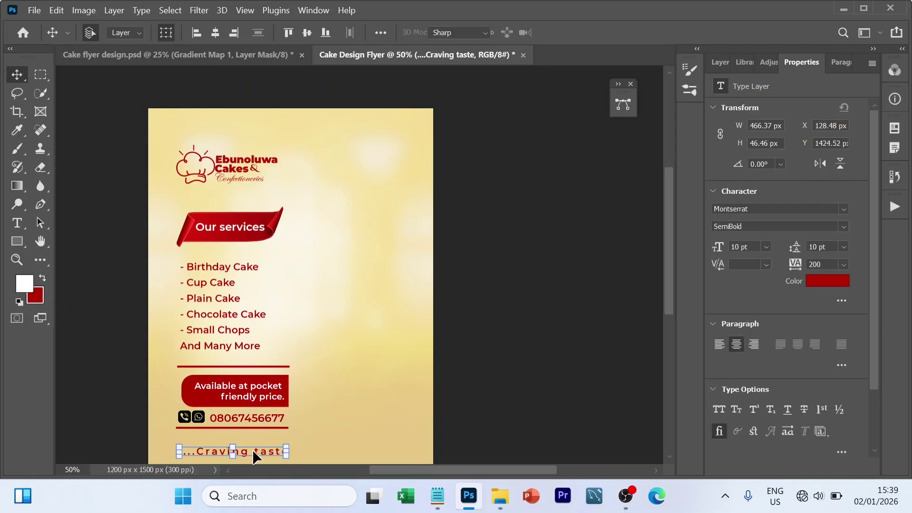
{"action": "double_click", "coordinate": [252, 449]}
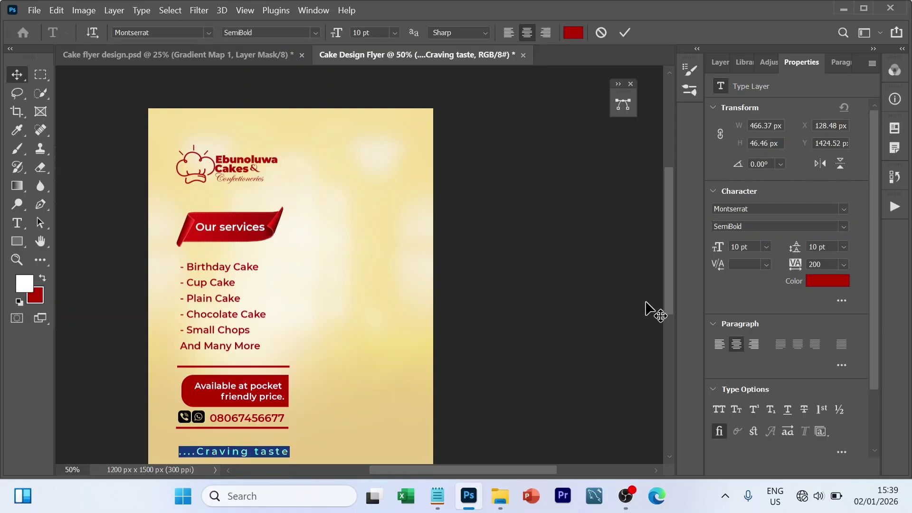
{"action": "left_click", "coordinate": [843, 247]}
{"action": "left_click", "coordinate": [835, 290]}
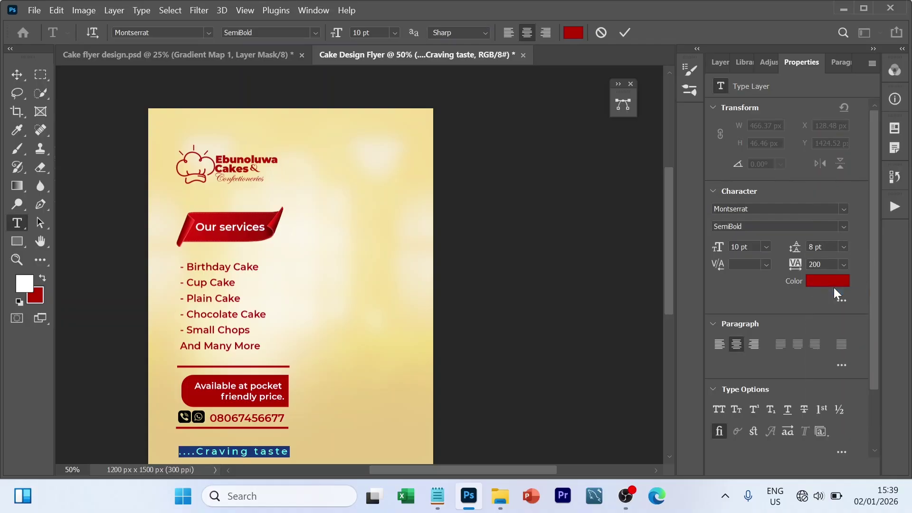
{"action": "left_click", "coordinate": [846, 246]}
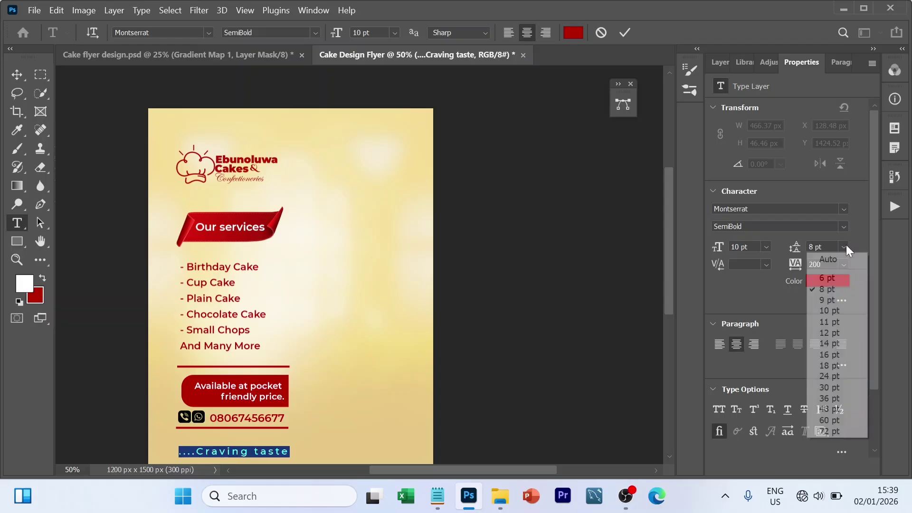
{"action": "left_click", "coordinate": [841, 278]}
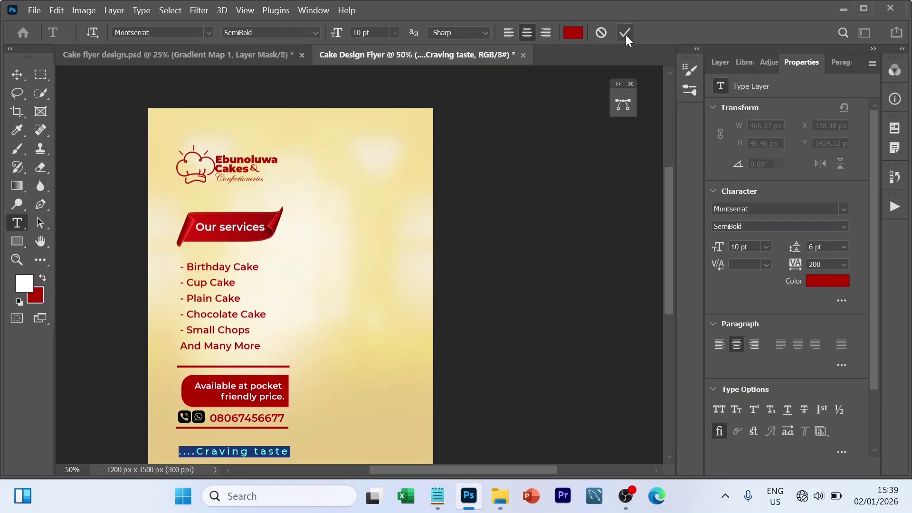
{"action": "left_click", "coordinate": [529, 273]}
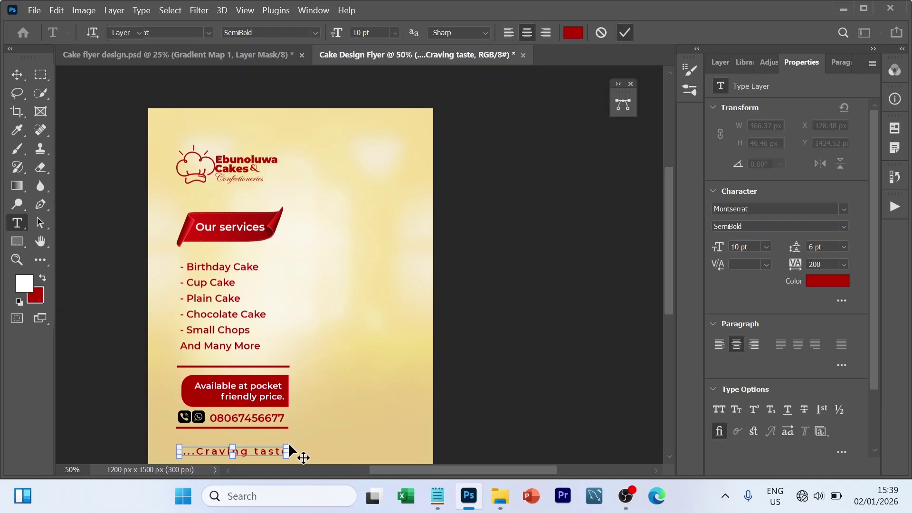
Nudge the "....Craving taste" text to about X 122 px, Y 1421 px, lining it up with the contact block.
{"action": "key", "text": "v"}
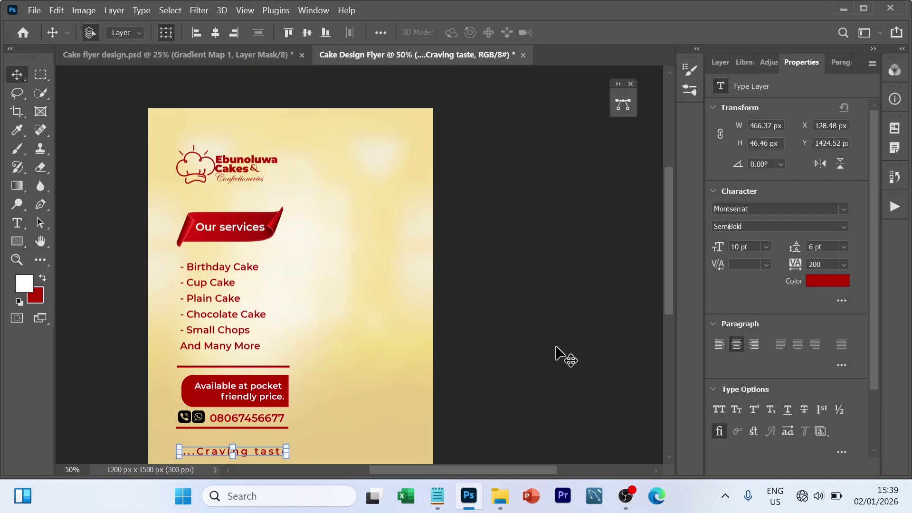
{"action": "left_click", "coordinate": [480, 352]}
{"action": "left_click_drag", "start_coordinate": [267, 448], "coordinate": [265, 450]}
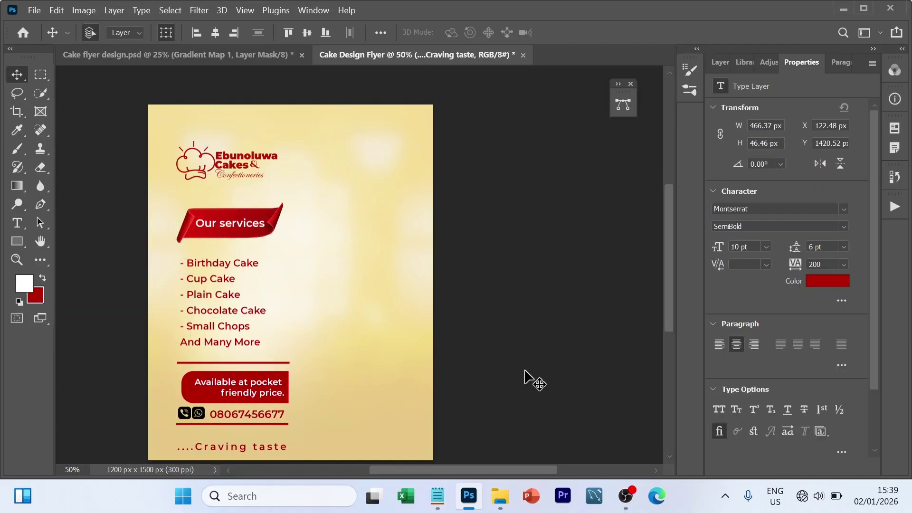
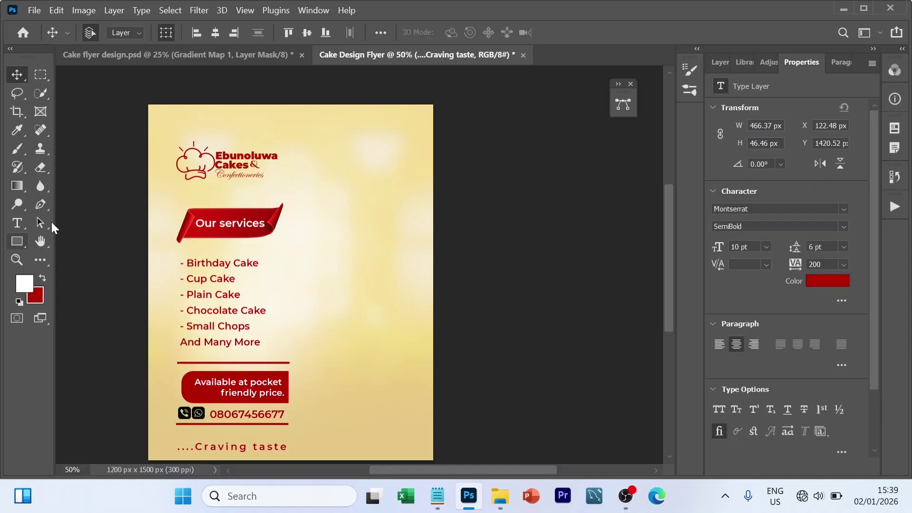
Draw a white circle about 821 px in diameter with the Ellipse tool over the flyer's right side.
{"action": "left_click_drag", "start_coordinate": [17, 244], "coordinate": [17, 245]}
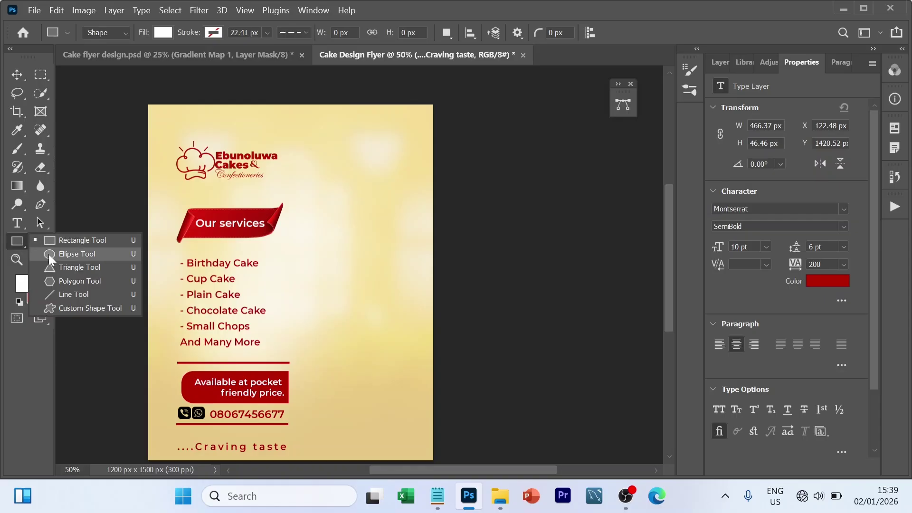
{"action": "key", "text": "Escape"}
{"action": "key", "text": "shift+u"}
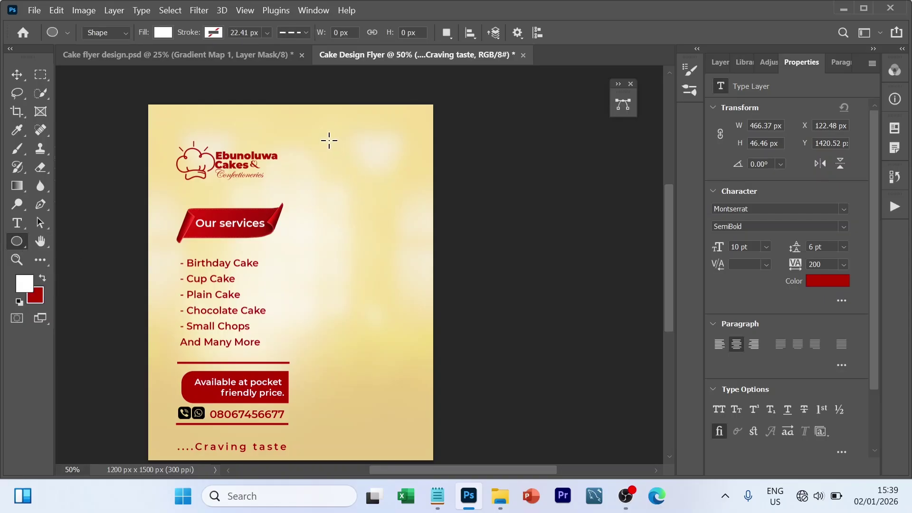
{"action": "key", "text": "alt"}
{"action": "left_click_drag", "start_coordinate": [329, 140], "coordinate": [553, 335]}
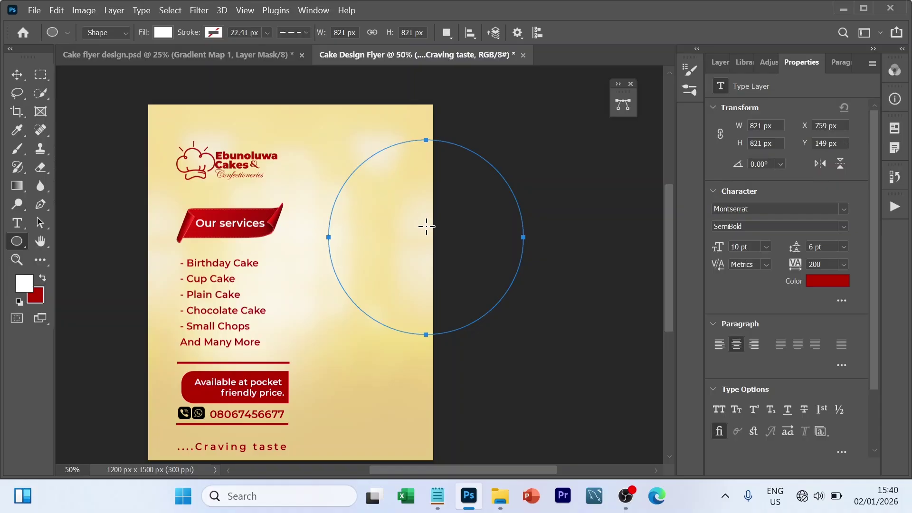
Move the white circle into the flyer's upper right corner, to about X 586 px, Y -258 px.
{"action": "key", "text": "v"}
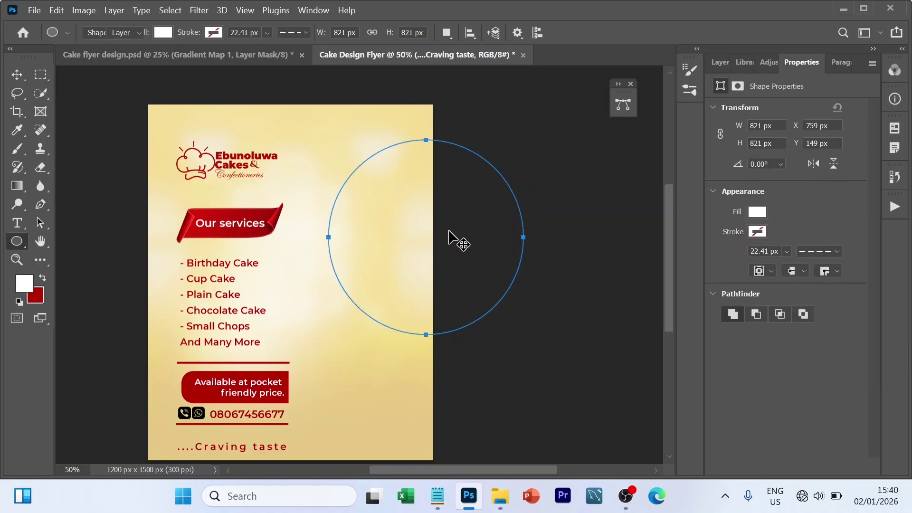
{"action": "left_click_drag", "start_coordinate": [419, 243], "coordinate": [373, 147]}
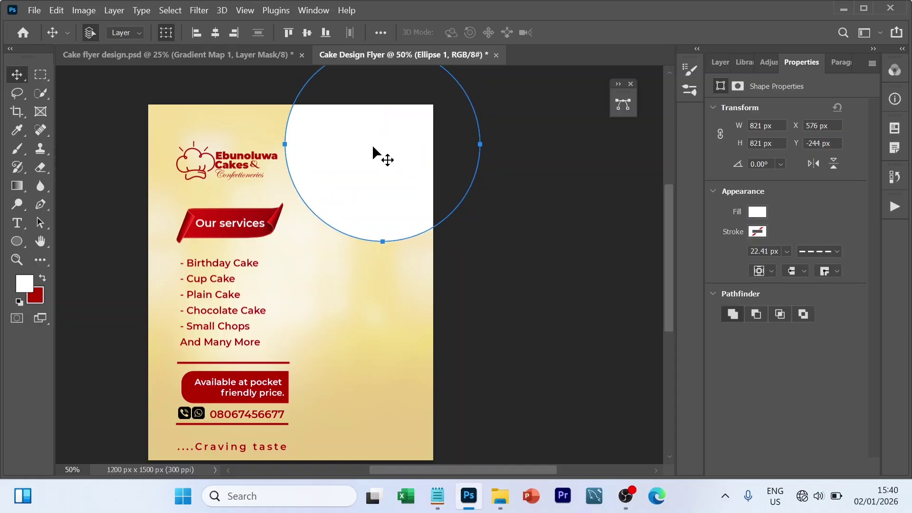
{"action": "mouse_move", "coordinate": [374, 147]}
{"action": "left_mouse_down"}
{"action": "mouse_move", "coordinate": [365, 147]}
{"action": "mouse_move", "coordinate": [375, 143]}
{"action": "left_mouse_up"}
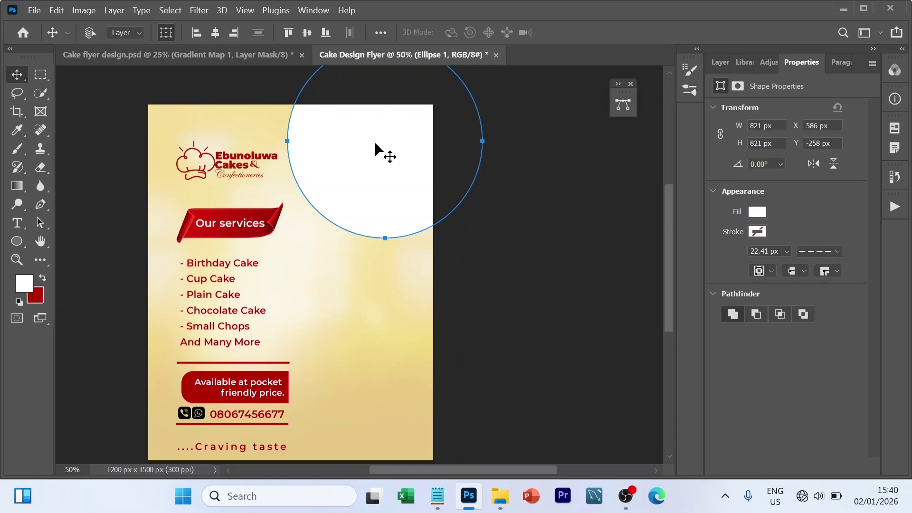
Duplicate the corner circle, scale the copy to about 86%, and place it overlapping below the first circle along the right edge.
{"action": "key", "text": "ctrl+j"}
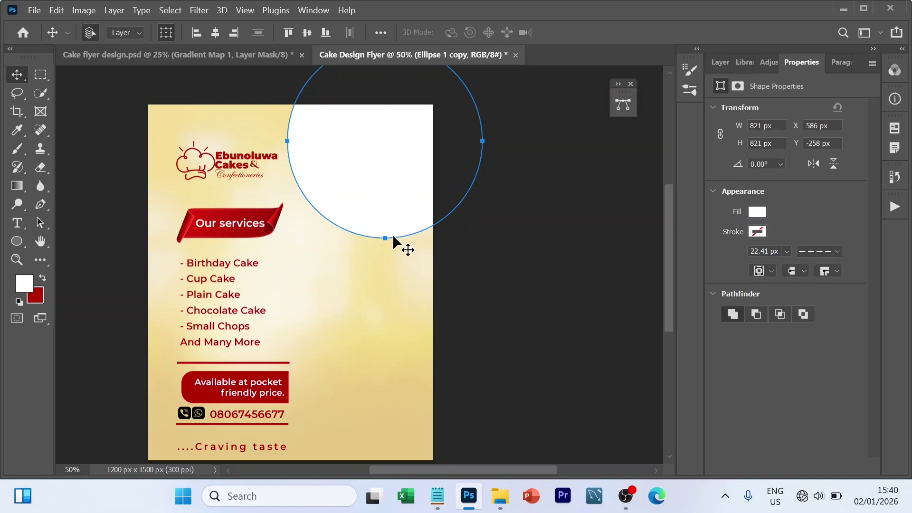
{"action": "left_click", "coordinate": [720, 65]}
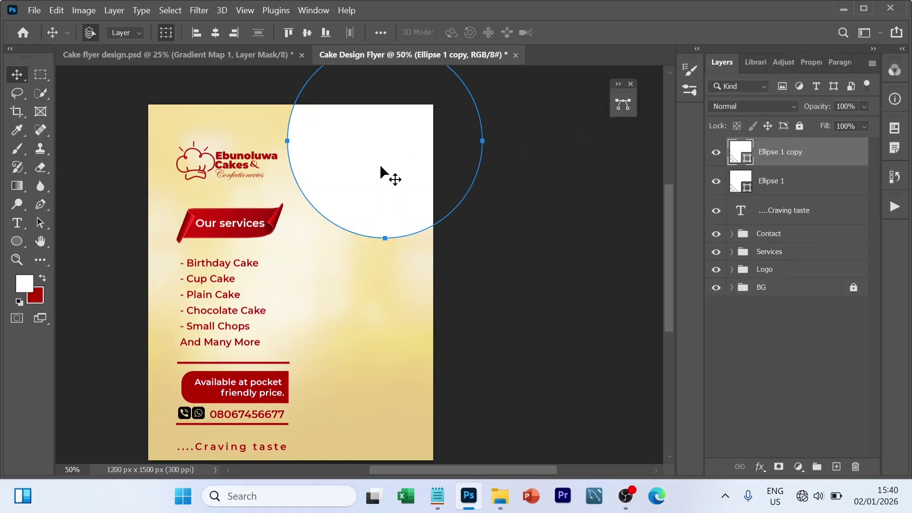
{"action": "left_click_drag", "start_coordinate": [381, 166], "coordinate": [408, 244]}
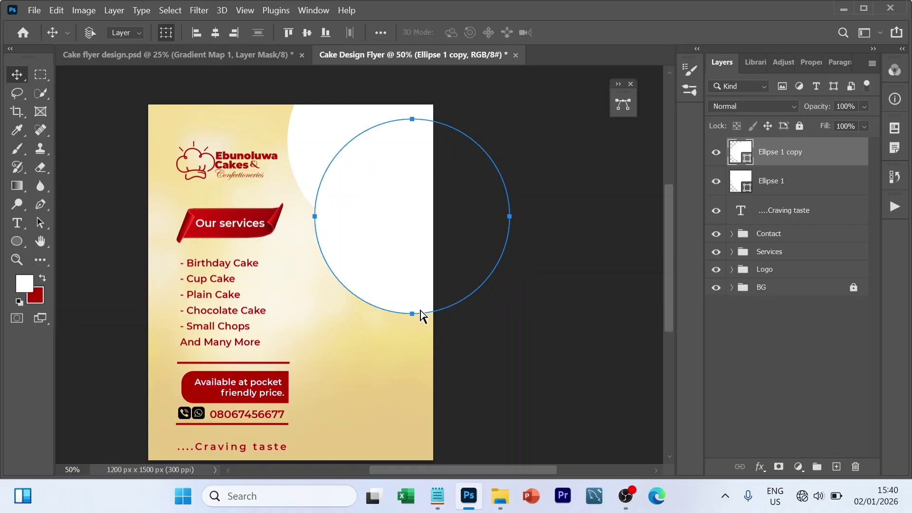
{"action": "key", "text": "ctrl+t"}
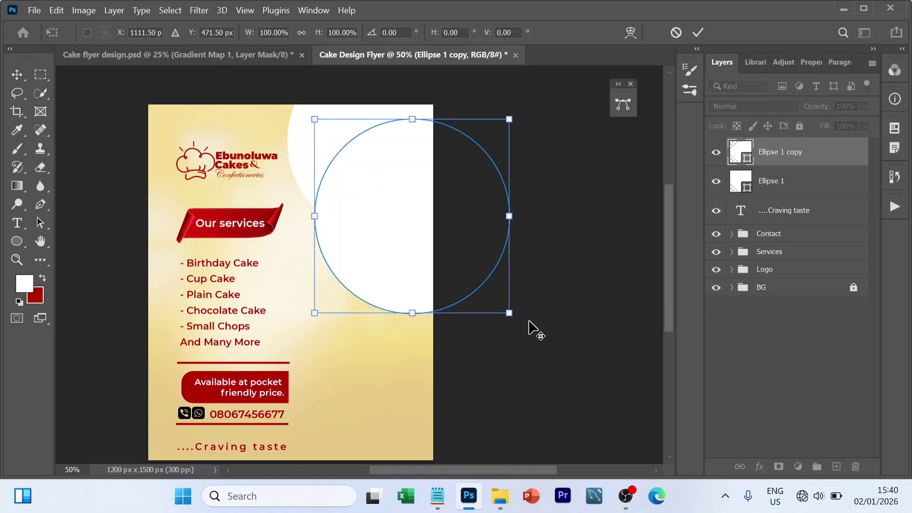
{"action": "left_click_drag", "start_coordinate": [508, 313], "coordinate": [495, 300]}
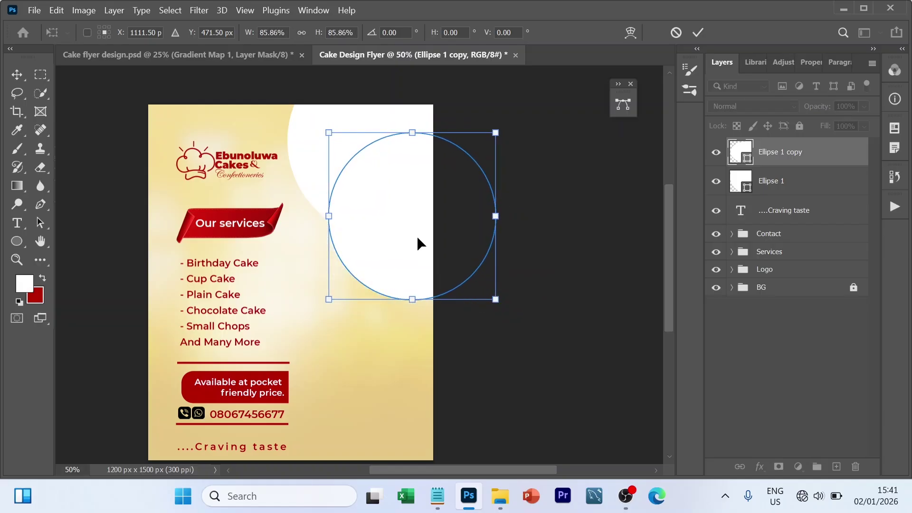
{"action": "left_click_drag", "start_coordinate": [417, 235], "coordinate": [414, 347]}
{"action": "left_click", "coordinate": [698, 33]}
Duplicate the second circle, place the copy lower along the right edge, and shrink it slightly.
{"action": "key", "text": "ctrl+j"}
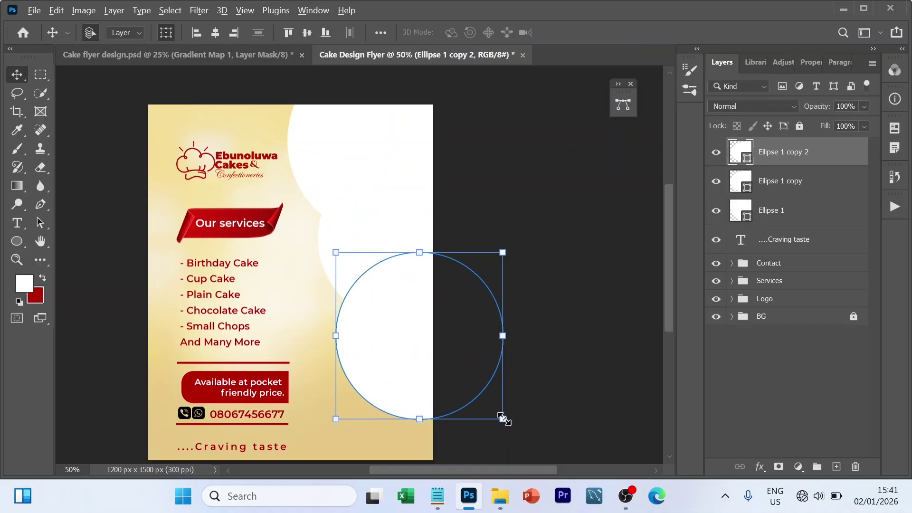
{"action": "left_click_drag", "start_coordinate": [500, 412], "coordinate": [490, 412]}
{"action": "key", "text": "Return"}
Duplicate the third circle, shrink the copy, and fit it into the flyer's lower right corner to complete the stepped row of circles.
{"action": "key", "text": "ctrl+j"}
{"action": "left_click_drag", "start_coordinate": [417, 353], "coordinate": [435, 418]}
{"action": "scroll", "coordinate": [532, 441], "scroll_direction": "down", "scroll_amount": 2}
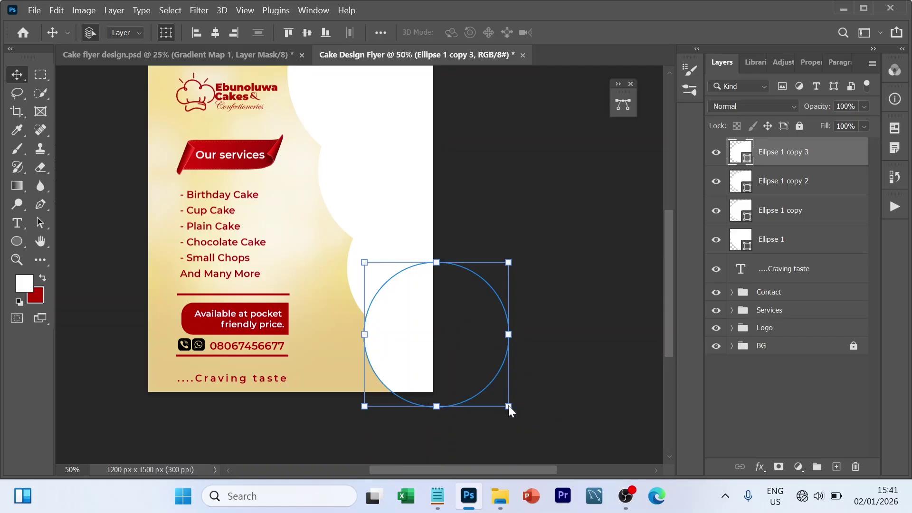
{"action": "key", "text": "alt+shift"}
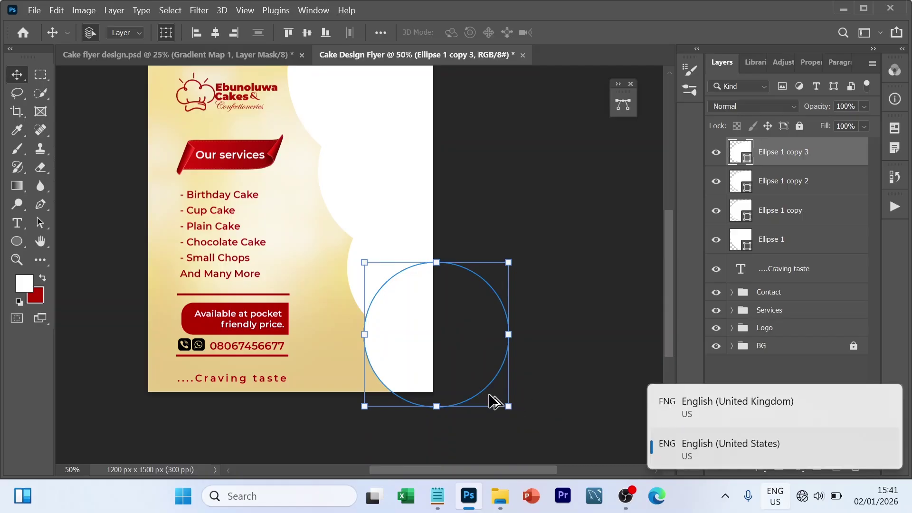
{"action": "left_click_drag", "start_coordinate": [508, 262], "coordinate": [492, 279]}
{"action": "left_click", "coordinate": [698, 34]}
{"action": "left_click_drag", "start_coordinate": [420, 364], "coordinate": [420, 372]}
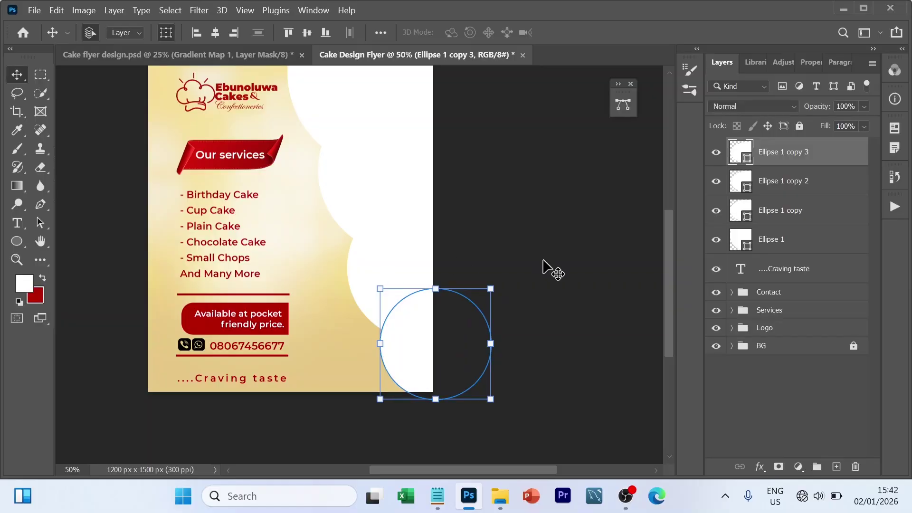
{"action": "left_click", "coordinate": [542, 266]}
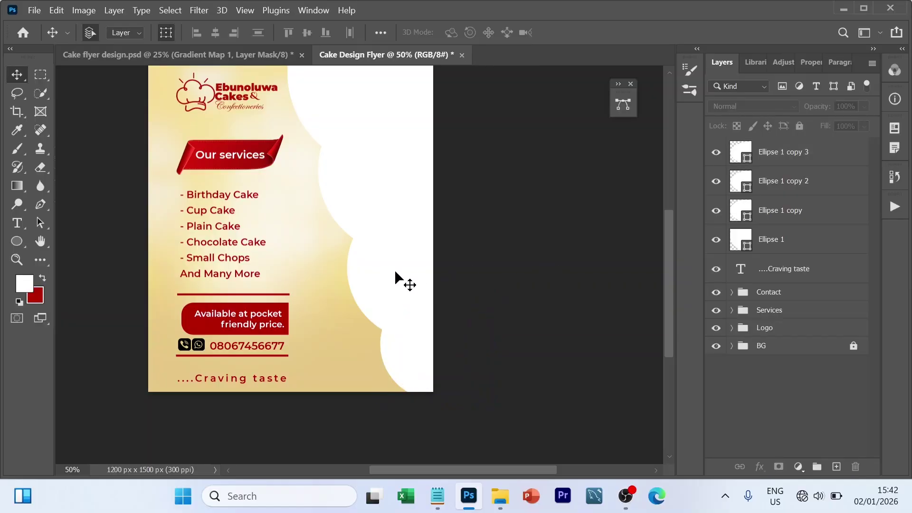
{"action": "scroll", "coordinate": [534, 285], "scroll_direction": "up", "scroll_amount": 2}
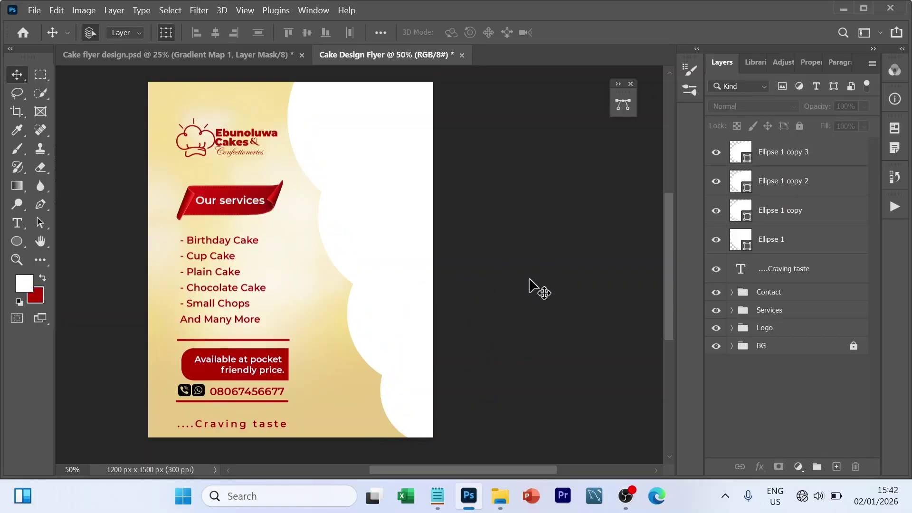
Place the "Cake icyyyy" image from the Cake flyer folder directly above the Ellipse 1 layer.
{"action": "left_click", "coordinate": [371, 144]}
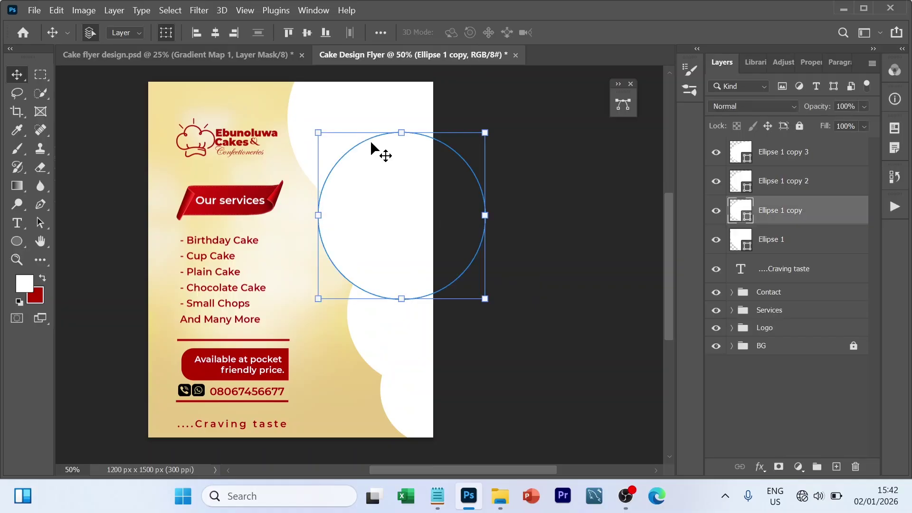
{"action": "left_click", "coordinate": [395, 117]}
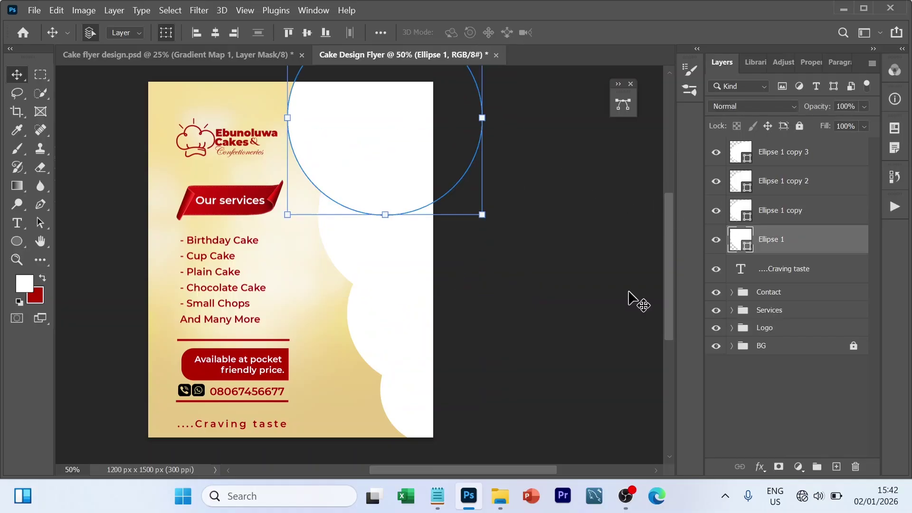
{"action": "left_click", "coordinate": [504, 498]}
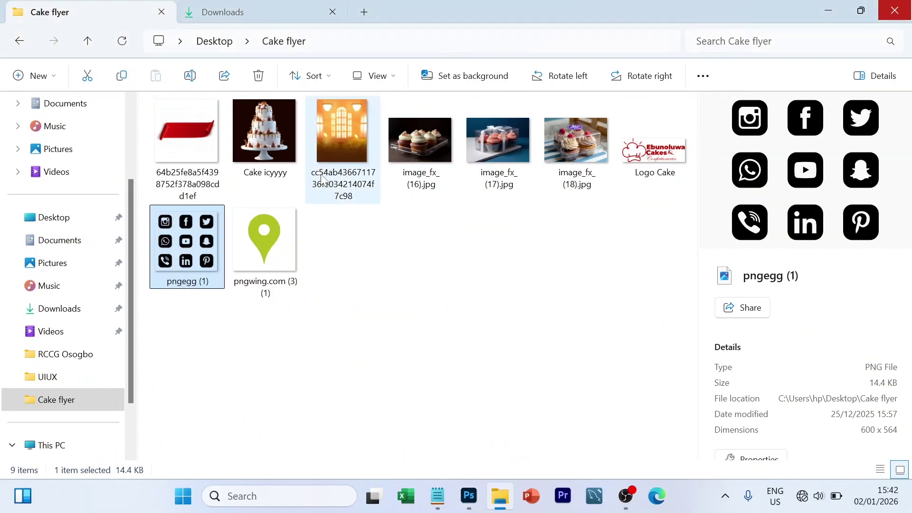
{"action": "left_click_drag", "start_coordinate": [261, 143], "coordinate": [386, 145]}
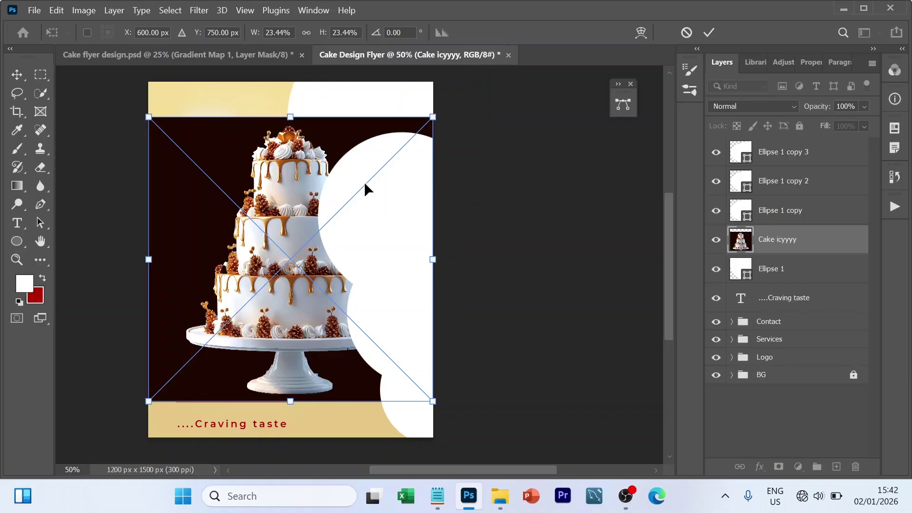
Scale the cake image to about 14.3% and position it over the top circle so the cake's upper tier shows.
{"action": "left_click_drag", "start_coordinate": [269, 277], "coordinate": [358, 126]}
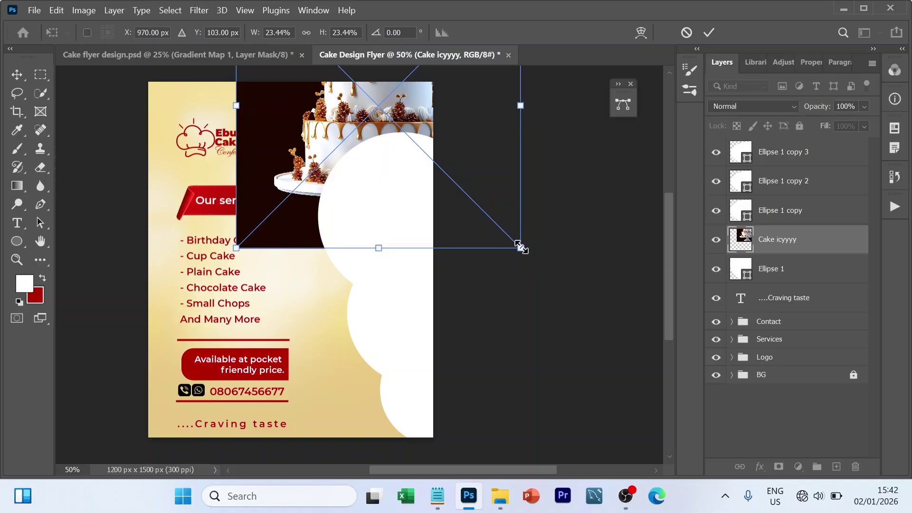
{"action": "left_click_drag", "start_coordinate": [520, 248], "coordinate": [465, 195]}
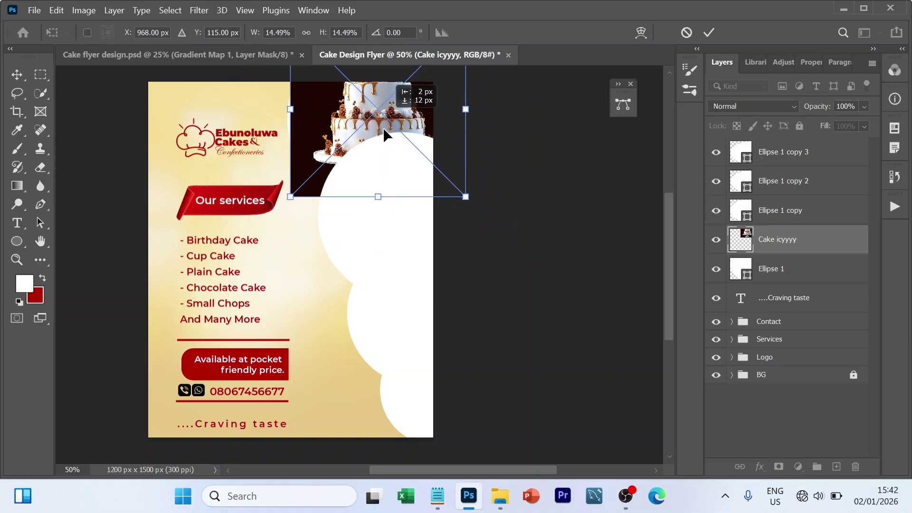
{"action": "left_click_drag", "start_coordinate": [385, 102], "coordinate": [386, 152]}
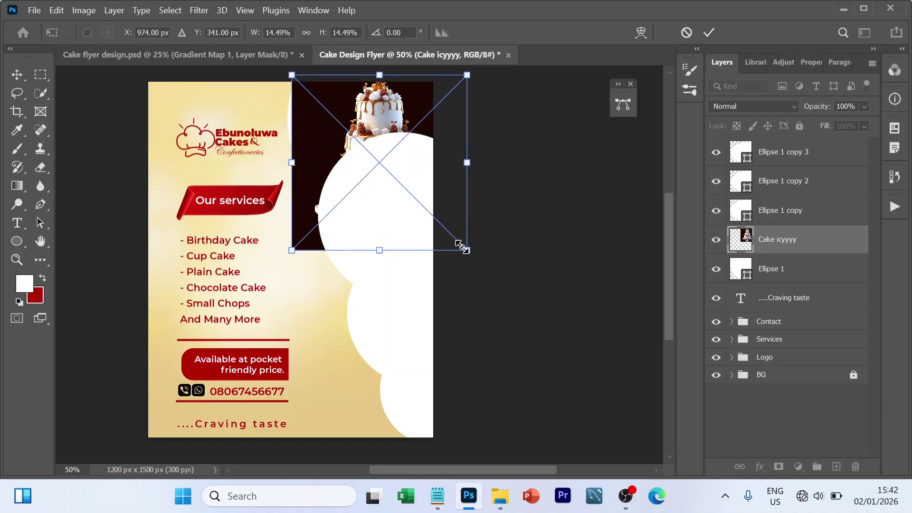
{"action": "left_click_drag", "start_coordinate": [467, 248], "coordinate": [465, 247]}
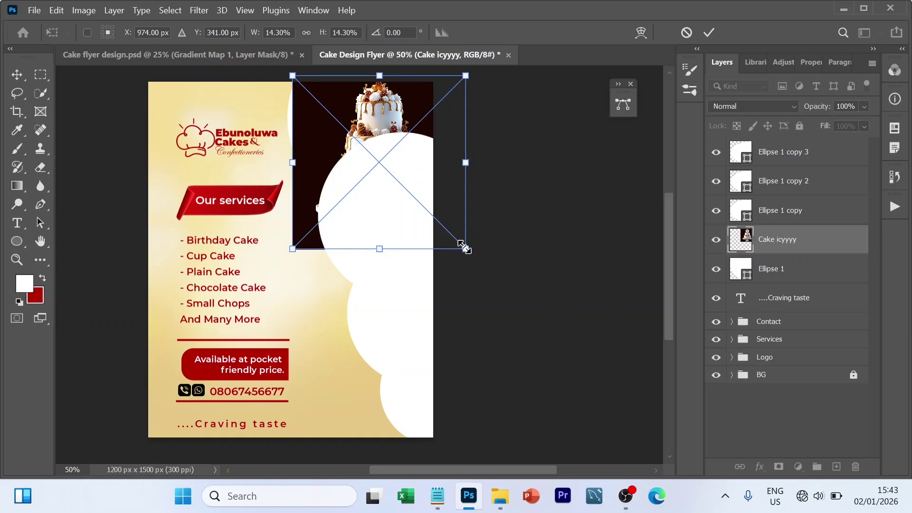
{"action": "left_click_drag", "start_coordinate": [379, 105], "coordinate": [363, 95]}
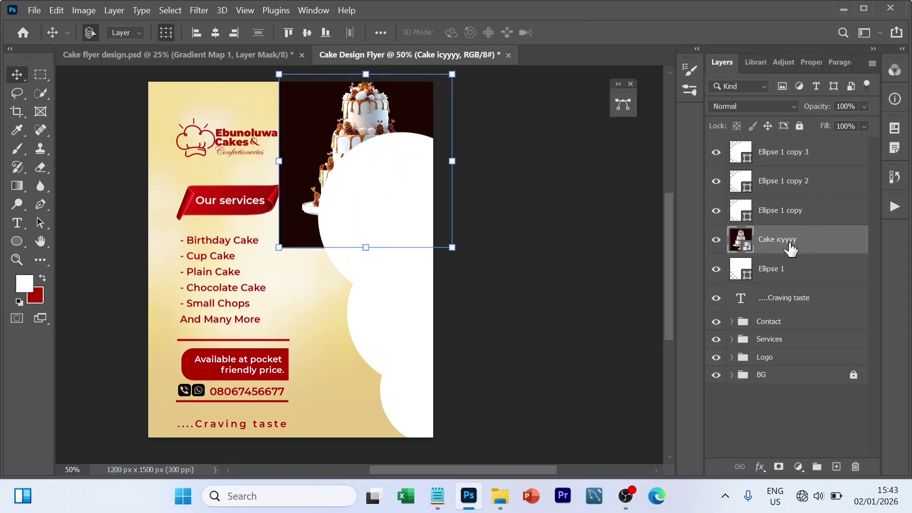
Clip the "Cake icyyyy" layer to the Ellipse 1 circle with a clipping mask.
{"action": "right_click", "coordinate": [789, 243]}
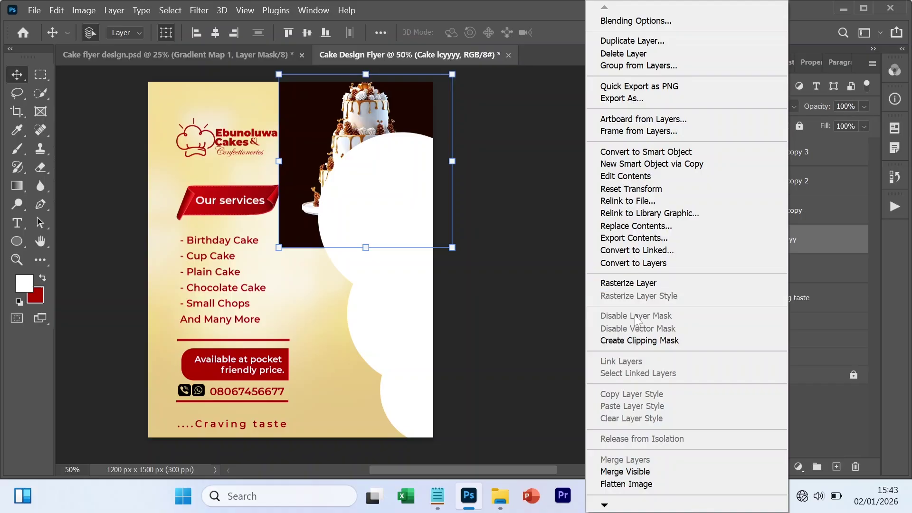
{"action": "left_click", "coordinate": [641, 341]}
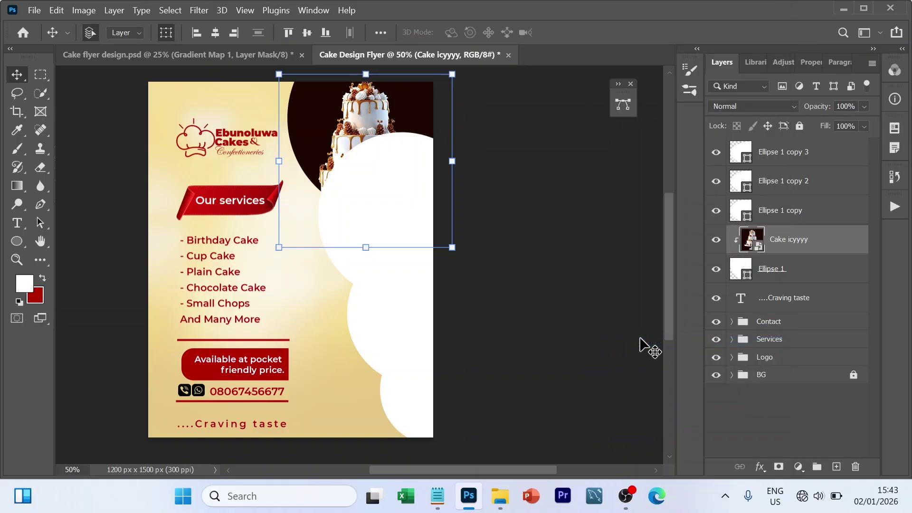
{"action": "left_click", "coordinate": [575, 227]}
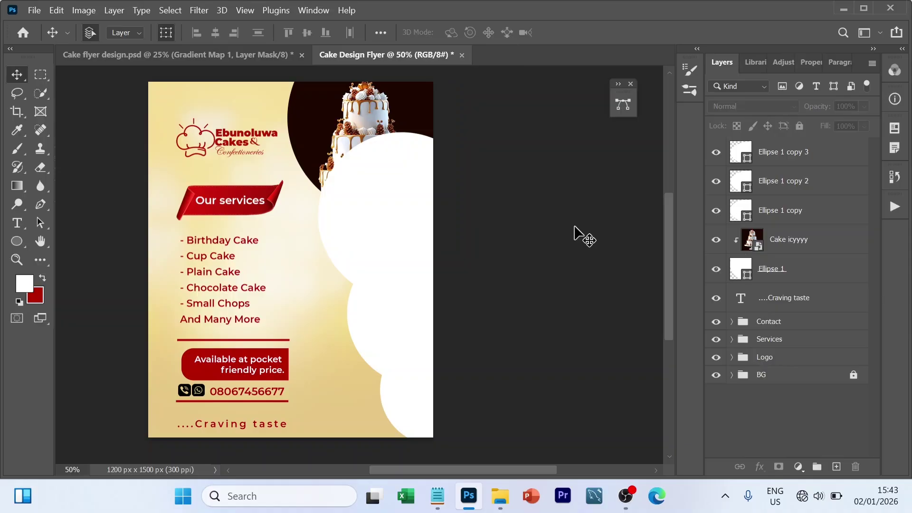
Place "image_fx_ (16).jpg" above the Ellipse 1 copy layer and position it over the second circle at about X 1052 px, Y 570 px.
{"action": "left_click", "coordinate": [791, 221]}
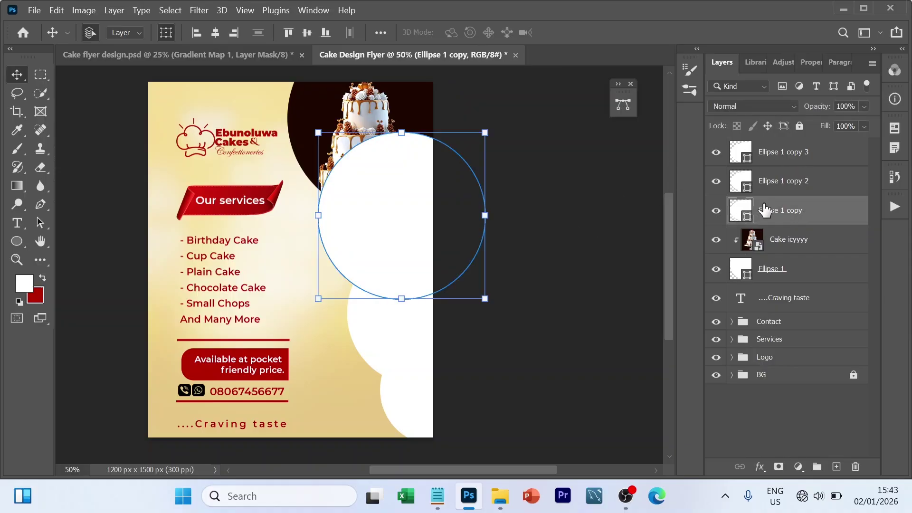
{"action": "left_click", "coordinate": [501, 505]}
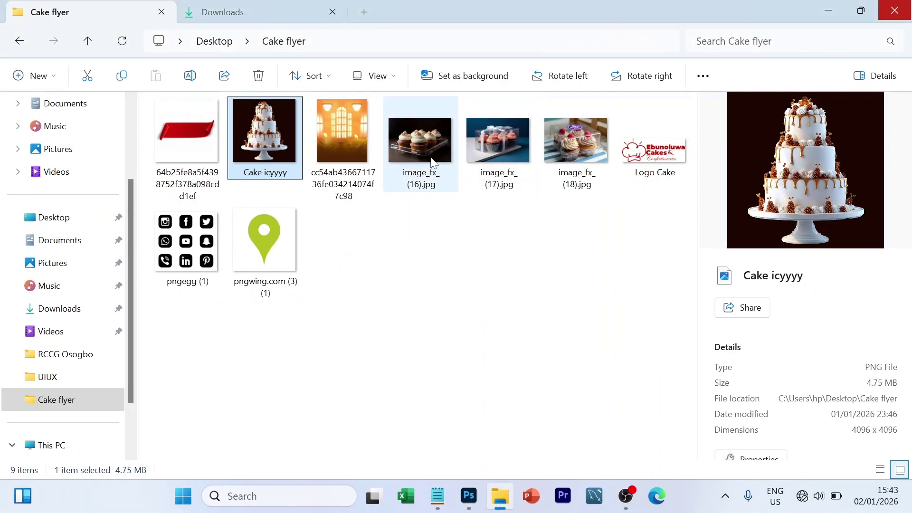
{"action": "left_click_drag", "start_coordinate": [424, 150], "coordinate": [406, 238]}
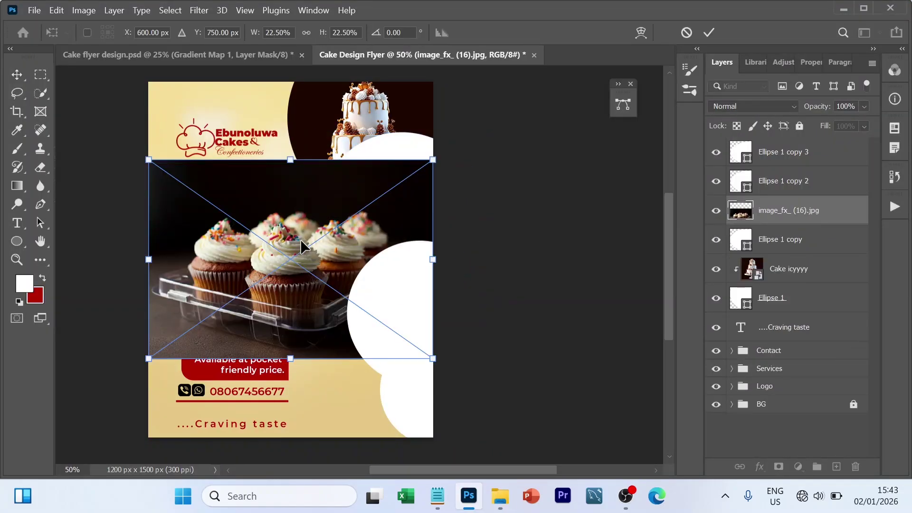
{"action": "left_click_drag", "start_coordinate": [283, 246], "coordinate": [390, 204]}
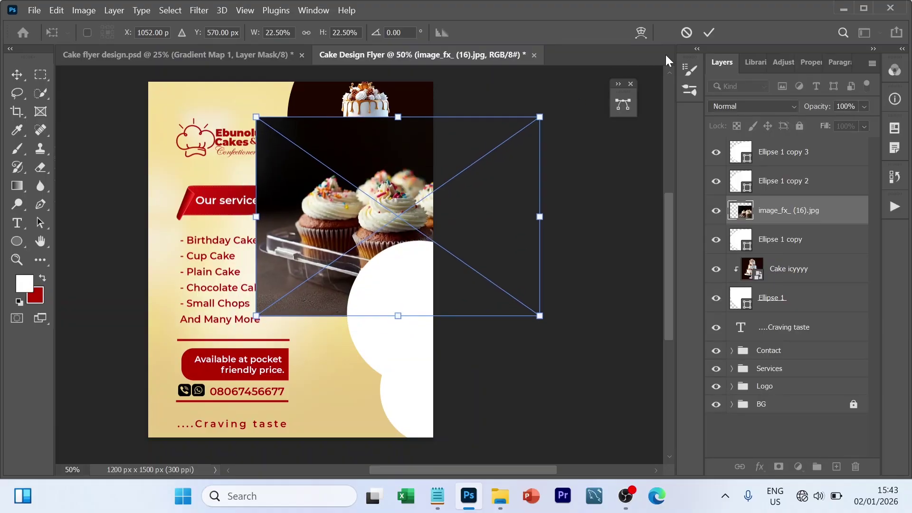
{"action": "left_click", "coordinate": [710, 32]}
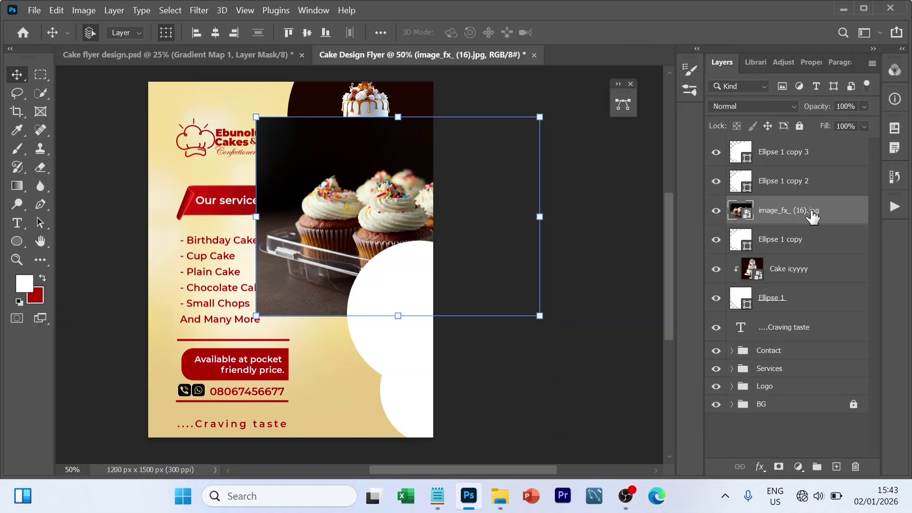
{"action": "key", "text": "super"}
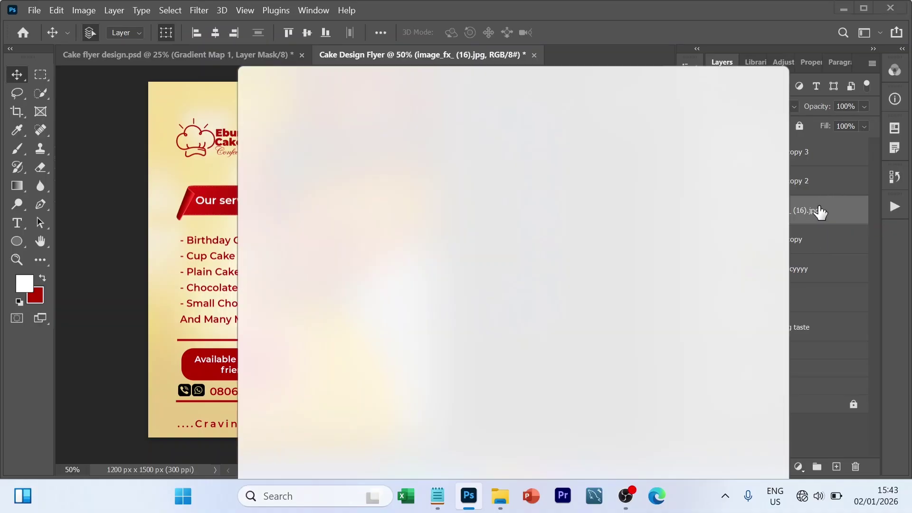
Clip the "image_fx_ (16).jpg" layer to the Ellipse 1 copy circle and fine-tune the position of the cupcakes inside it.
{"action": "key", "text": "Escape"}
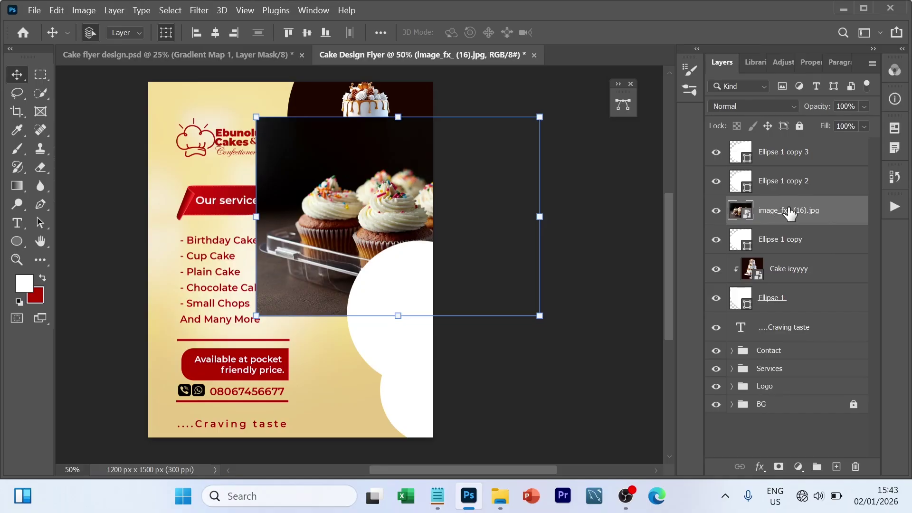
{"action": "right_click", "coordinate": [789, 211]}
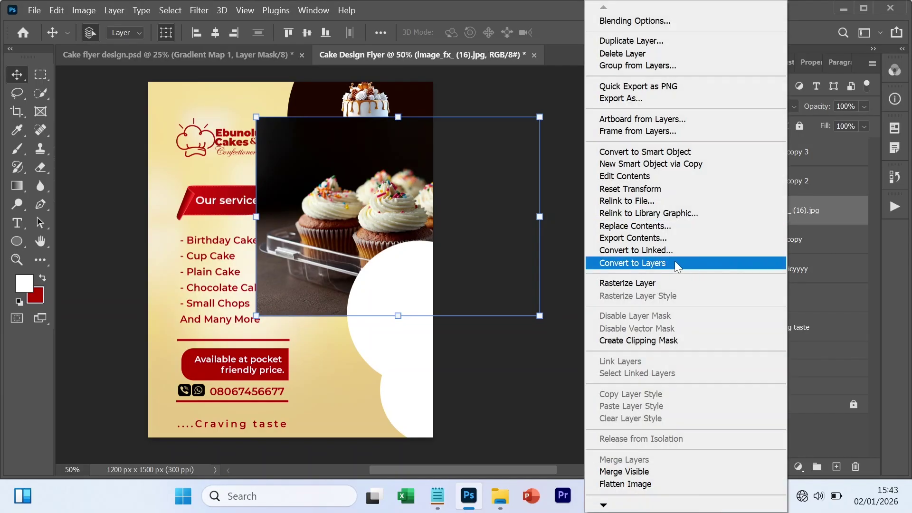
{"action": "left_click", "coordinate": [660, 341]}
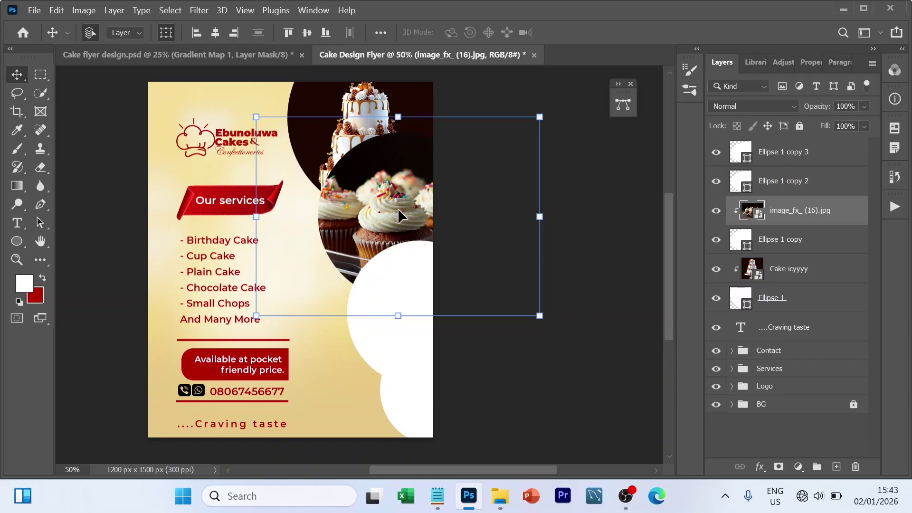
{"action": "left_click_drag", "start_coordinate": [395, 211], "coordinate": [400, 211]}
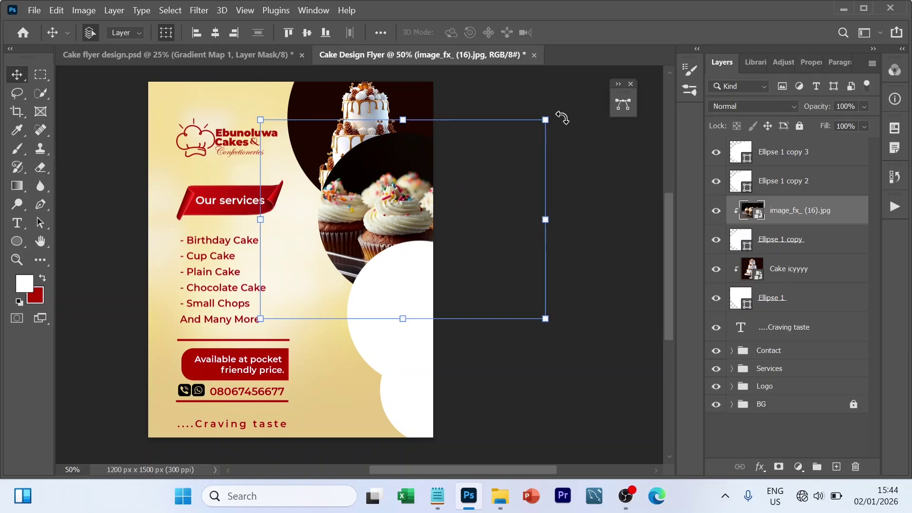
{"action": "left_click", "coordinate": [590, 190]}
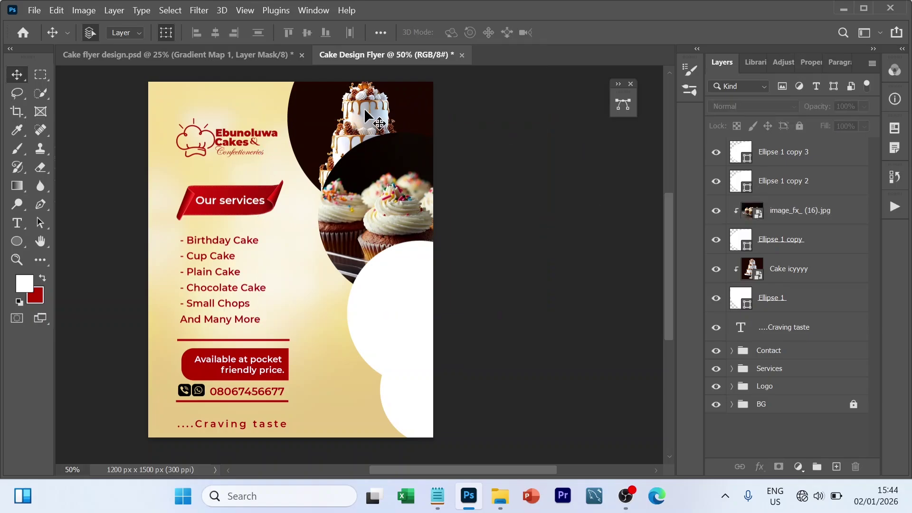
{"action": "mouse_move", "coordinate": [364, 107]}
{"action": "left_mouse_down"}
{"action": "mouse_move", "coordinate": [365, 98]}
{"action": "mouse_move", "coordinate": [363, 114]}
{"action": "mouse_move", "coordinate": [363, 105]}
{"action": "left_mouse_up"}
{"action": "left_click", "coordinate": [522, 255]}
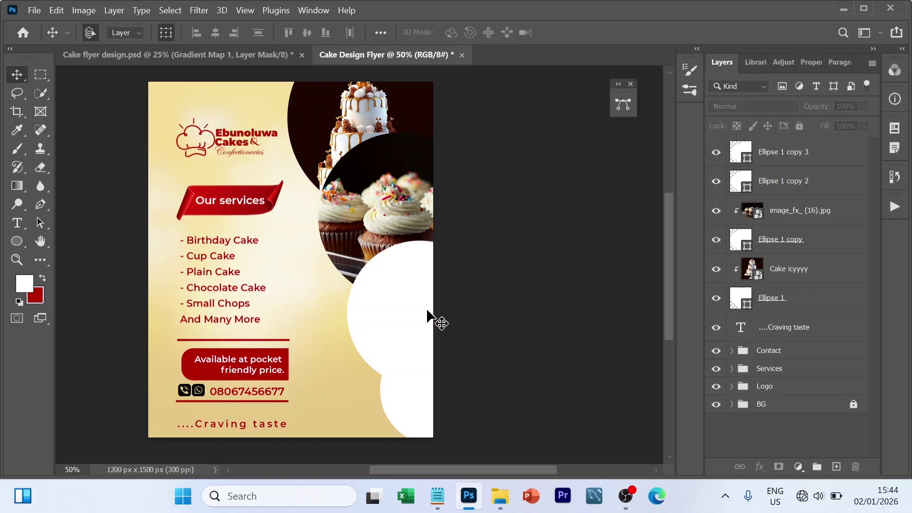
Place "image_fx_ (17).jpg" above Ellipse 1 copy 2, clip it to that circle and scale it to about 18%.
{"action": "left_click", "coordinate": [759, 183]}
{"action": "left_click", "coordinate": [500, 496]}
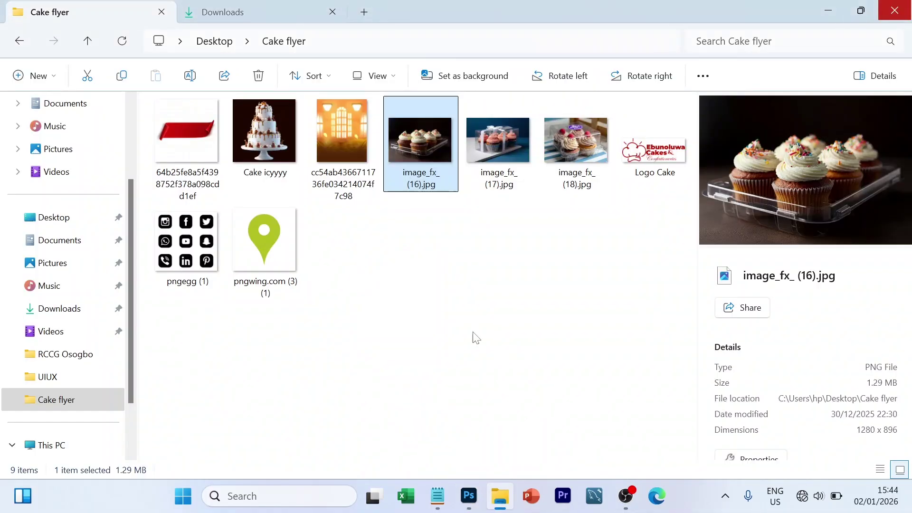
{"action": "left_click_drag", "start_coordinate": [498, 142], "coordinate": [400, 313]}
{"action": "left_click", "coordinate": [808, 195], "text": "alt"}
{"action": "key", "text": "ctrl+t"}
{"action": "left_click_drag", "start_coordinate": [550, 205], "coordinate": [507, 231]}
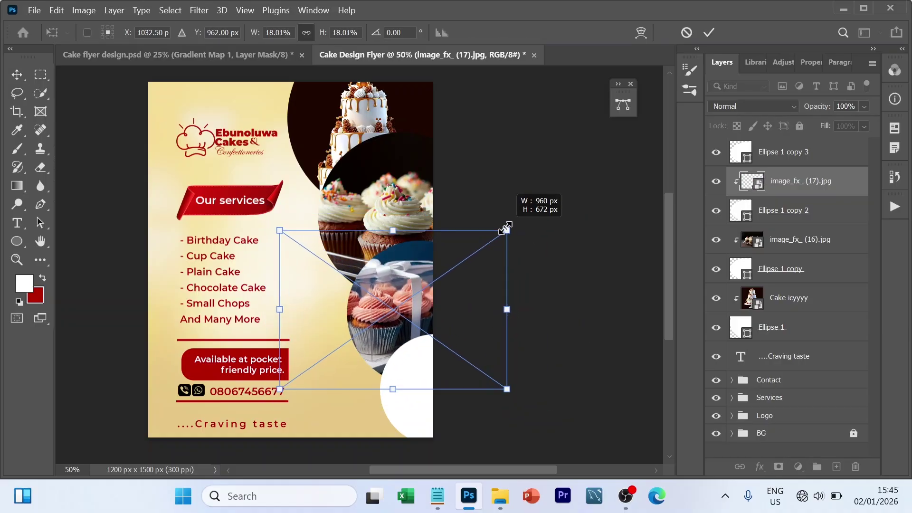
{"action": "left_click", "coordinate": [710, 33]}
Place "image_fx_ (18).jpg" above the Ellipse 1 copy 3 layer and clip it to the lowest circle.
{"action": "left_click", "coordinate": [420, 392]}
{"action": "left_click_drag", "start_coordinate": [420, 392], "coordinate": [415, 392]}
{"action": "left_click", "coordinate": [501, 496]}
{"action": "left_click_drag", "start_coordinate": [576, 138], "coordinate": [434, 385]}
{"action": "left_click_drag", "start_coordinate": [557, 278], "coordinate": [546, 326]}
{"action": "key", "text": "Return"}
{"action": "left_click", "coordinate": [797, 167], "text": "alt"}
{"action": "key", "text": "ctrl+z"}
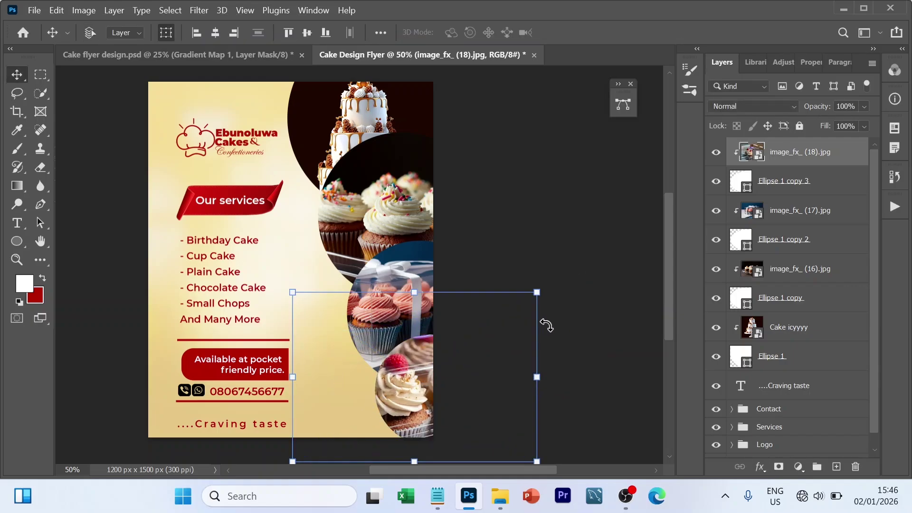
Scale the "image_fx_ (18).jpg" photo to about 12.4% and position it so the raspberry cupcake fills the lowest circle.
{"action": "left_click_drag", "start_coordinate": [536, 291], "coordinate": [503, 316]}
{"action": "key", "text": "Return"}
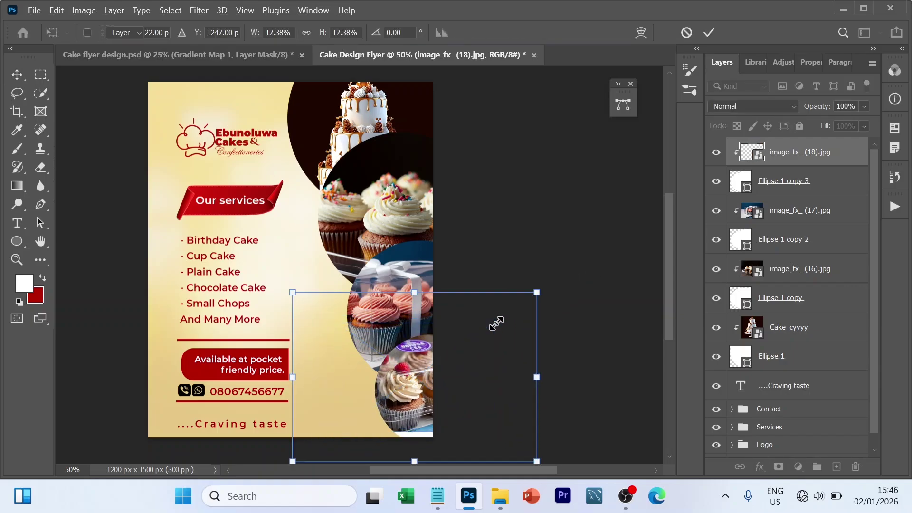
{"action": "left_click_drag", "start_coordinate": [429, 359], "coordinate": [418, 380]}
{"action": "left_click", "coordinate": [579, 384]}
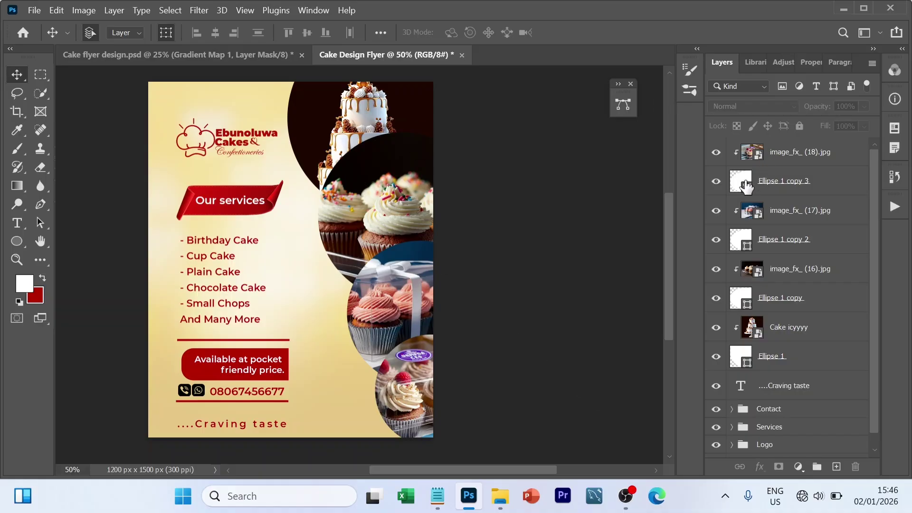
Add a Stroke layer style in colour b70000 to the Ellipse 1 copy 3 circle.
{"action": "left_click", "coordinate": [738, 183]}
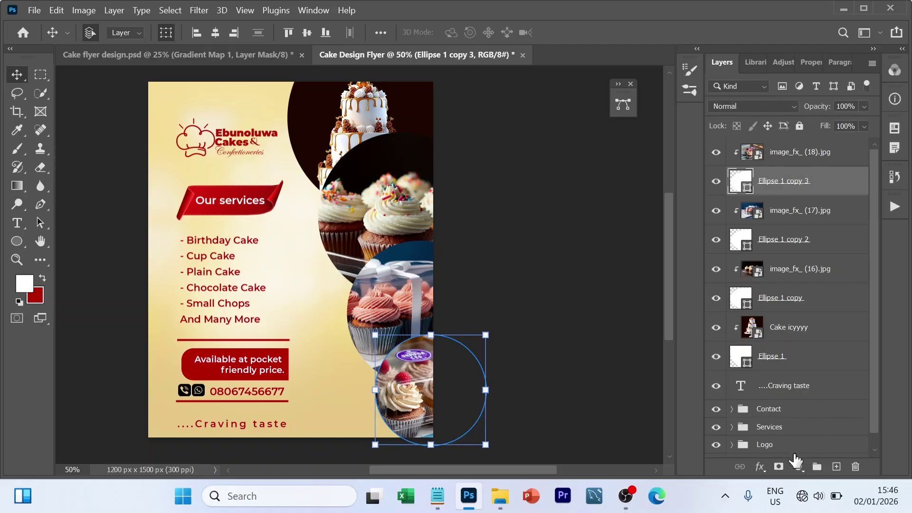
{"action": "left_click", "coordinate": [760, 467]}
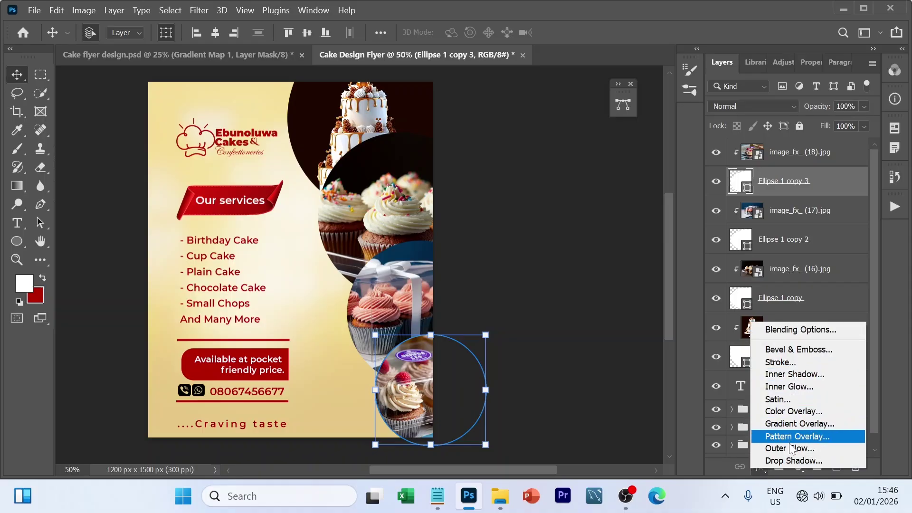
{"action": "left_click", "coordinate": [794, 362]}
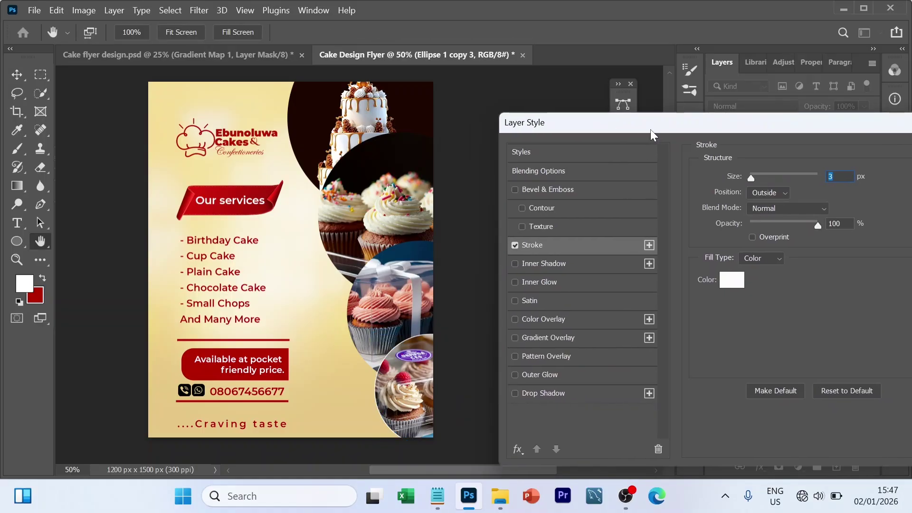
{"action": "left_click", "coordinate": [732, 280]}
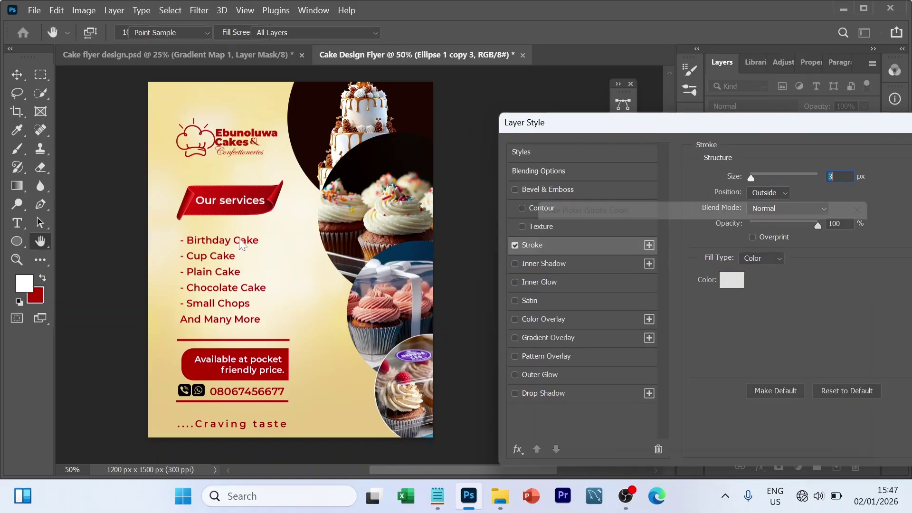
{"action": "left_click", "coordinate": [239, 190]}
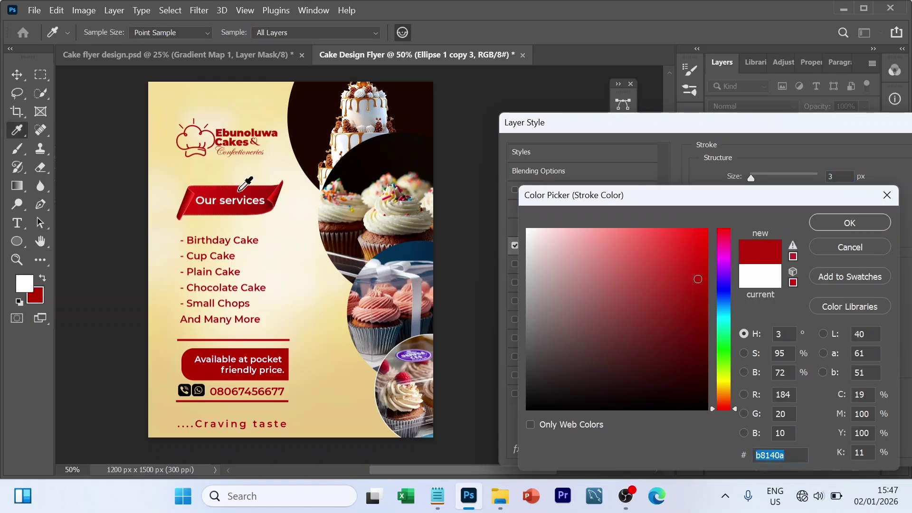
{"action": "type", "text": "b70000"}
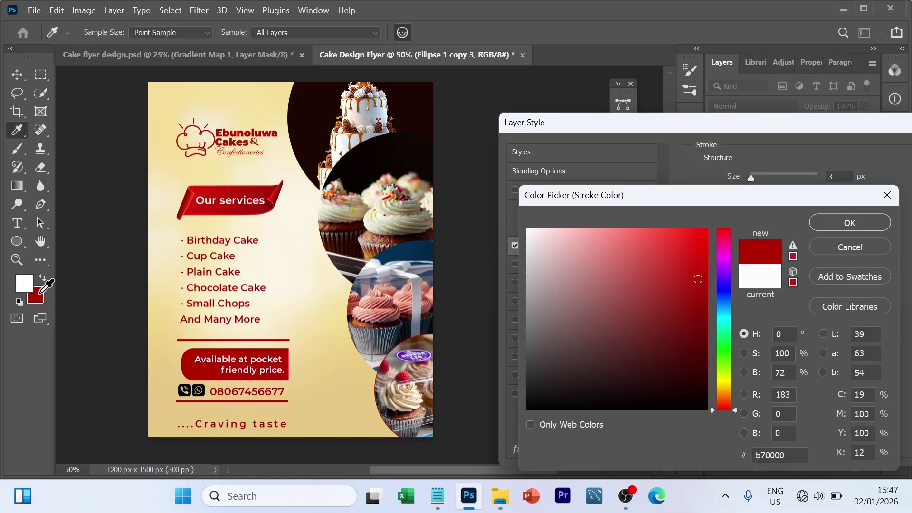
{"action": "left_click", "coordinate": [829, 219]}
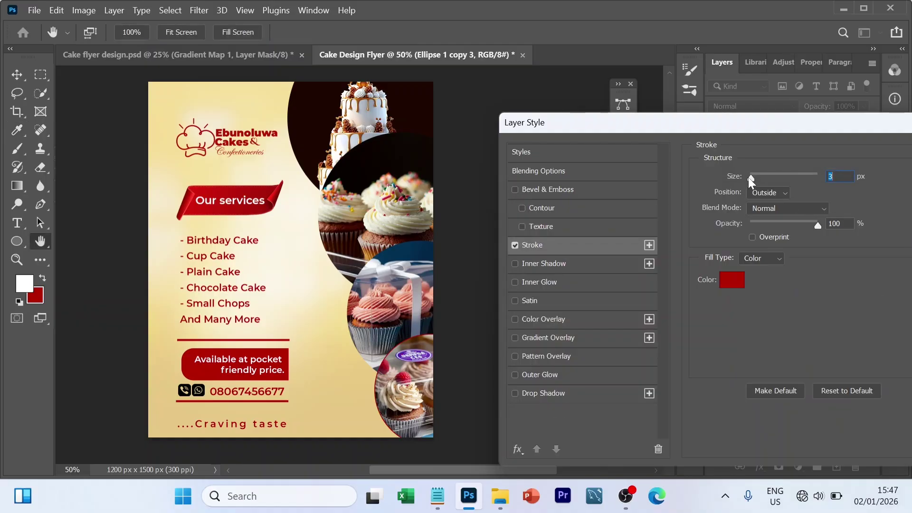
Set the stroke size of the Ellipse 1 copy 3 circle to 16 px and apply the layer style.
{"action": "mouse_move", "coordinate": [749, 178]}
{"action": "left_mouse_down"}
{"action": "mouse_move", "coordinate": [771, 182]}
{"action": "mouse_move", "coordinate": [759, 183]}
{"action": "left_mouse_up"}
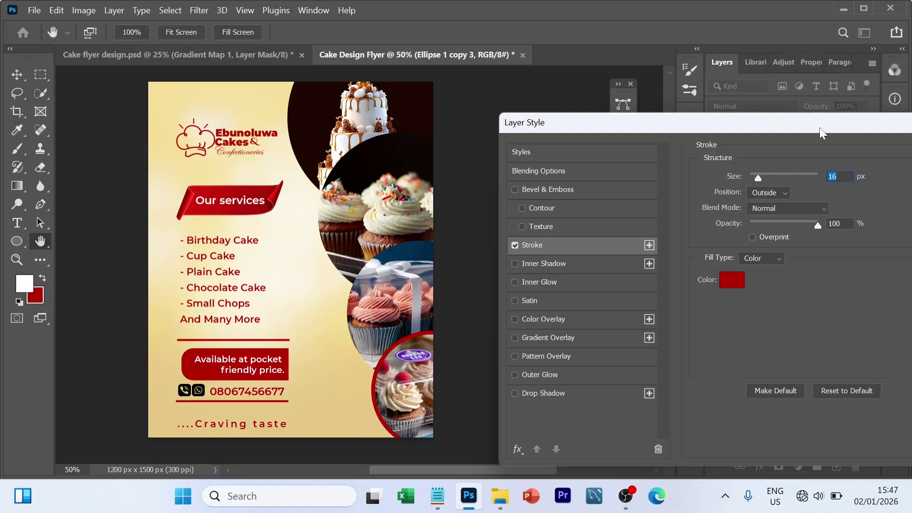
{"action": "left_click_drag", "start_coordinate": [820, 127], "coordinate": [489, 397]}
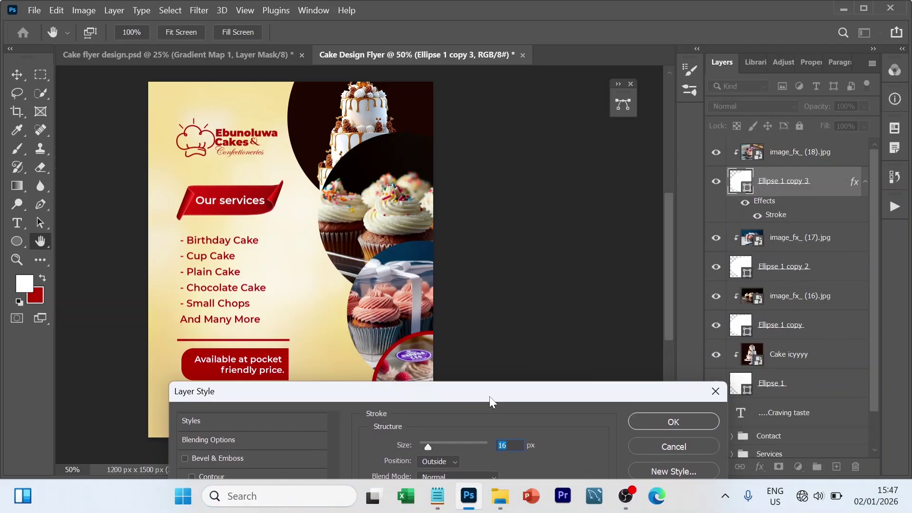
{"action": "left_click", "coordinate": [677, 422]}
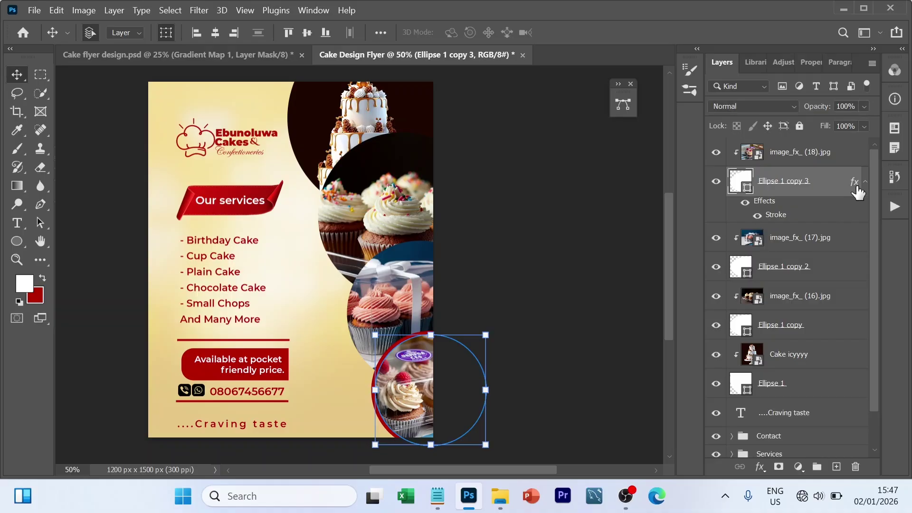
Copy the red stroke effect from Ellipse 1 copy 3 to the Ellipse 1 copy 2, Ellipse 1 copy and Ellipse 1 layers.
{"action": "mouse_move", "coordinate": [858, 192]}
{"action": "left_mouse_down"}
{"action": "mouse_move", "coordinate": [862, 267]}
{"action": "mouse_move", "coordinate": [850, 282]}
{"action": "mouse_move", "coordinate": [864, 299]}
{"action": "mouse_move", "coordinate": [860, 276]}
{"action": "mouse_move", "coordinate": [829, 444]}
{"action": "mouse_move", "coordinate": [828, 418]}
{"action": "mouse_move", "coordinate": [827, 433]}
{"action": "left_mouse_up"}
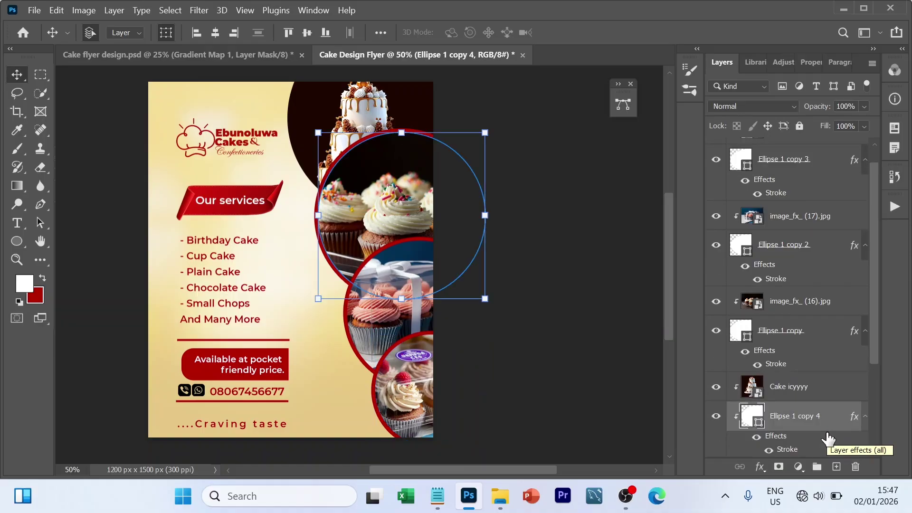
{"action": "key", "text": "ctrl+z"}
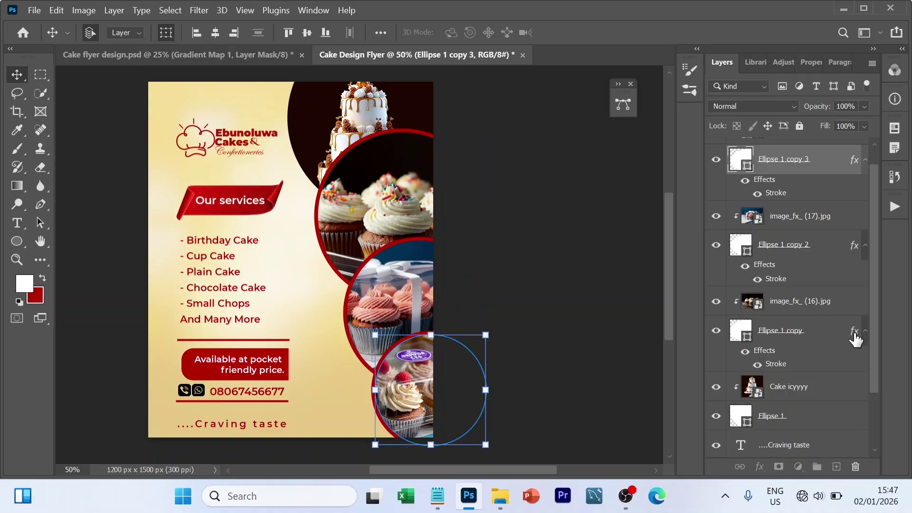
{"action": "left_click", "coordinate": [855, 339]}
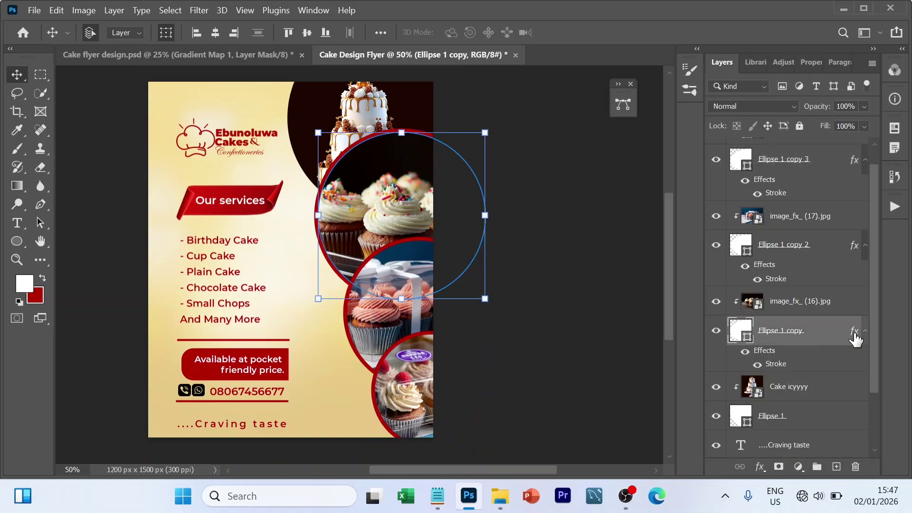
{"action": "key", "text": "alt"}
{"action": "left_click_drag", "start_coordinate": [855, 339], "coordinate": [845, 416]}
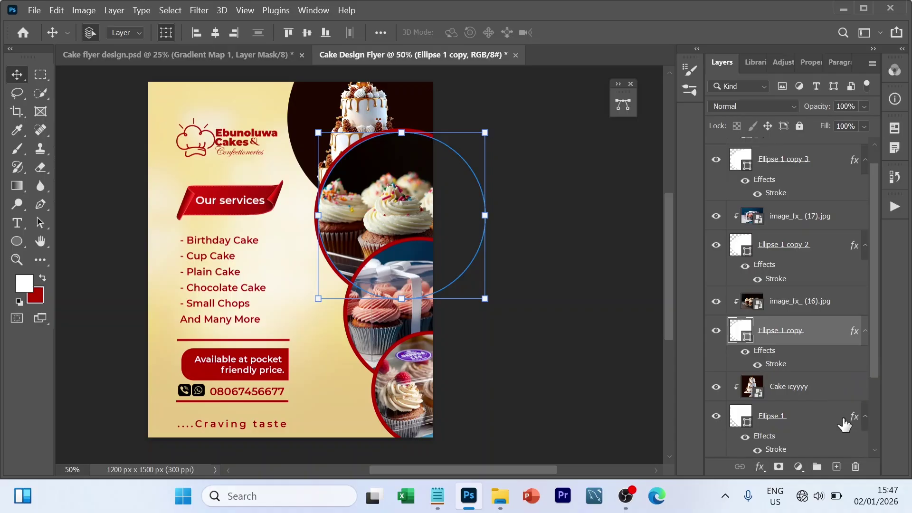
{"action": "left_click", "coordinate": [588, 279]}
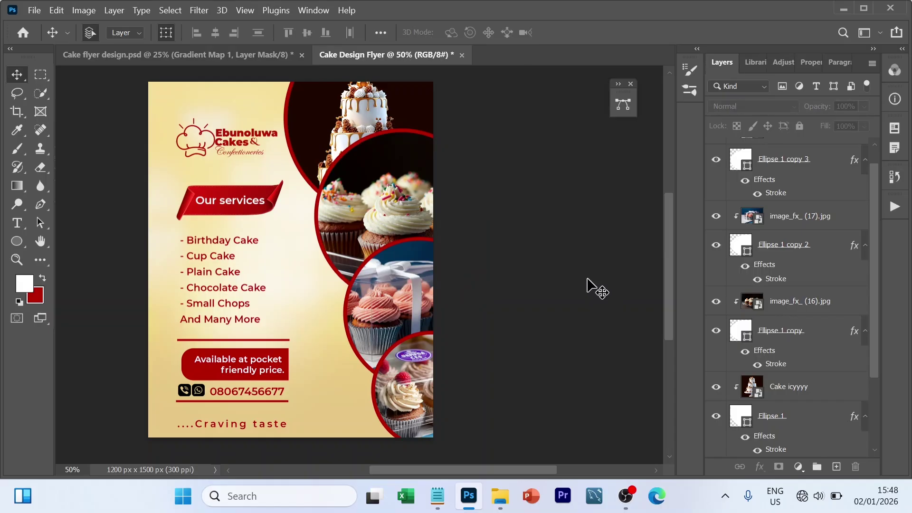
Set the font size of the "....Craving taste" tagline to 7 pt.
{"action": "left_click", "coordinate": [245, 422]}
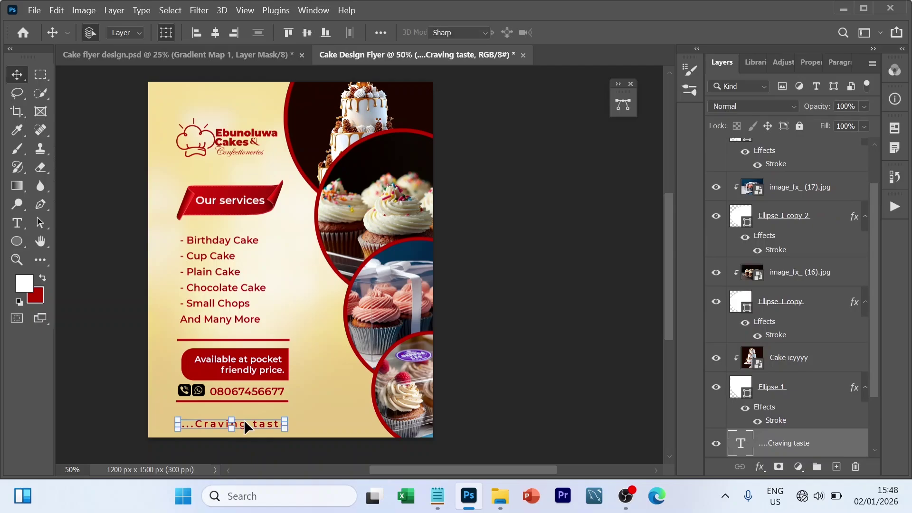
{"action": "double_click", "coordinate": [244, 420]}
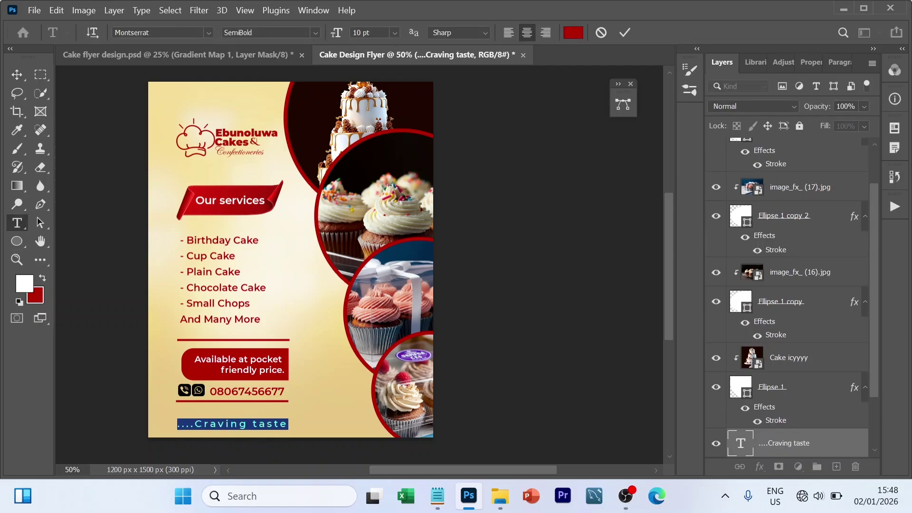
{"action": "left_click", "coordinate": [360, 32]}
{"action": "type", "text": "6"}
{"action": "key", "text": "Return"}
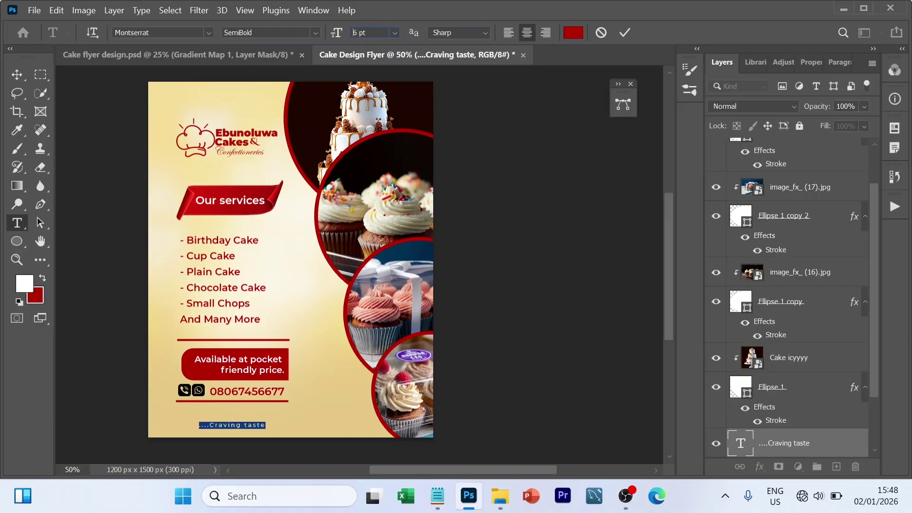
{"action": "double_click", "coordinate": [358, 32]}
{"action": "type", "text": "7"}
{"action": "key", "text": "Return"}
{"action": "key", "text": "ctrl+Return"}
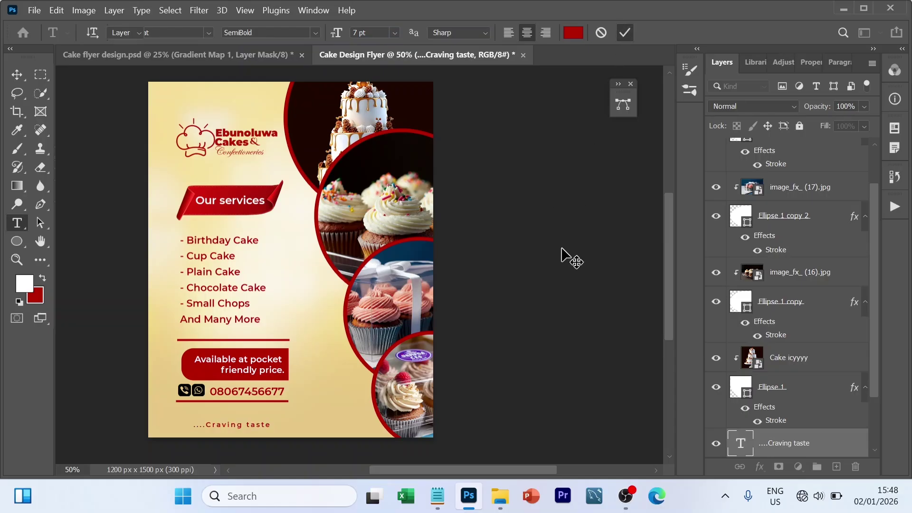
{"action": "key", "text": "v"}
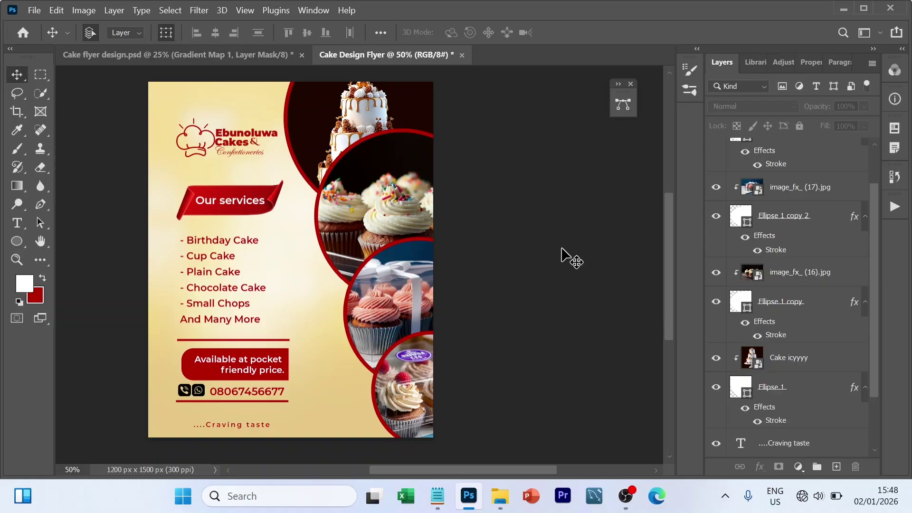
Group all circle and clipped photo layers, from "image_fx_ (18).jpg" down to Ellipse 1.
{"action": "scroll", "coordinate": [783, 299], "scroll_direction": "up", "scroll_amount": 2}
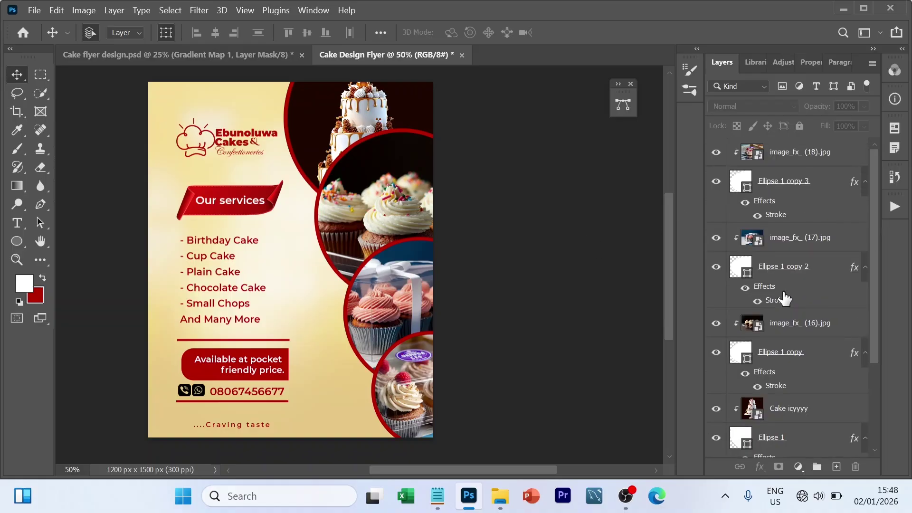
{"action": "left_click", "coordinate": [803, 160]}
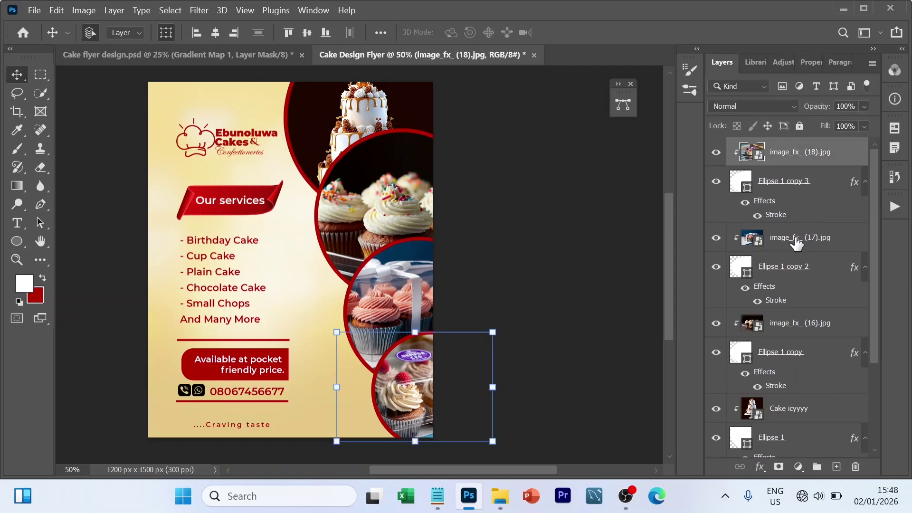
{"action": "scroll", "coordinate": [797, 244], "scroll_direction": "down", "scroll_amount": 5}
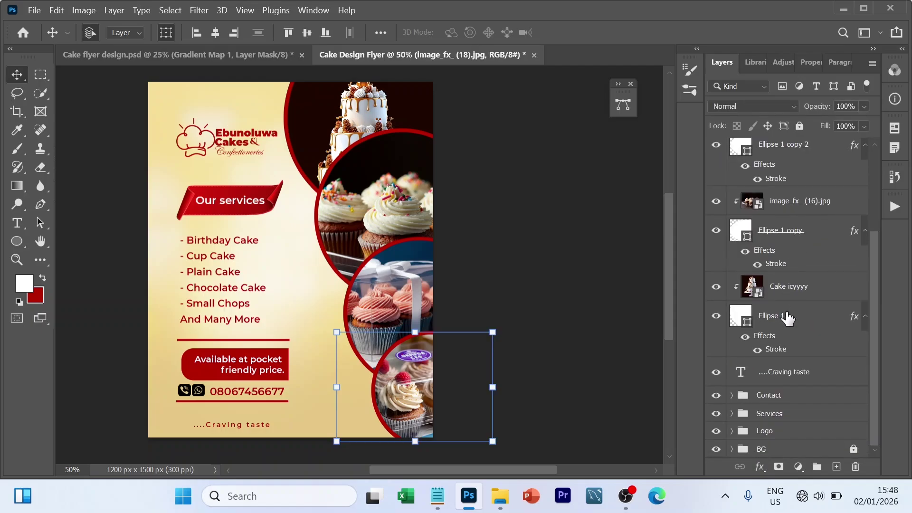
{"action": "left_click", "coordinate": [789, 319], "text": "shift"}
{"action": "key", "text": "ctrl+g"}
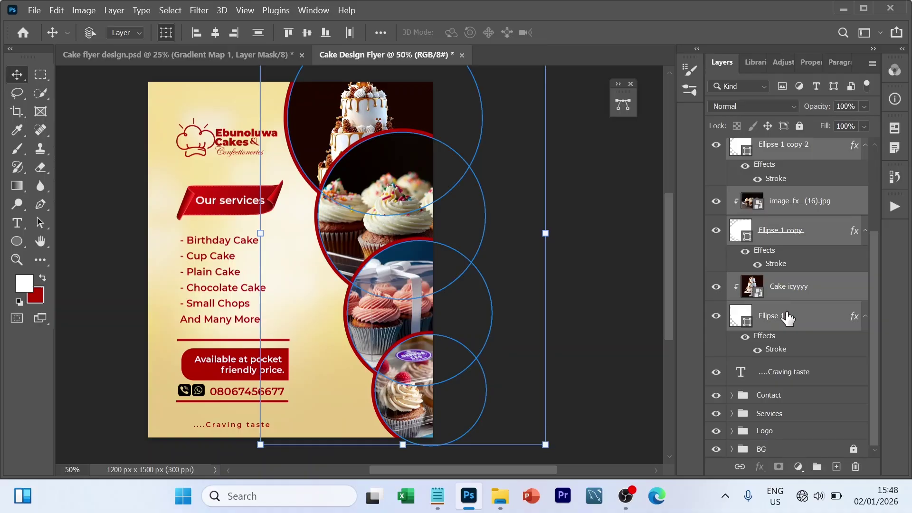
Rename the new group of circle and clipped photo layers as "Cakes".
{"action": "double_click", "coordinate": [772, 147]}
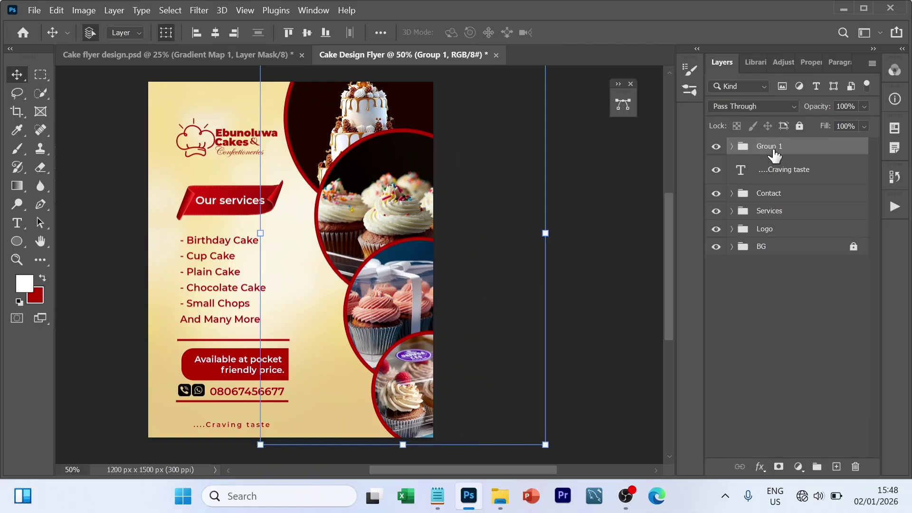
{"action": "type", "text": "Cakes"}
{"action": "key", "text": "Return"}
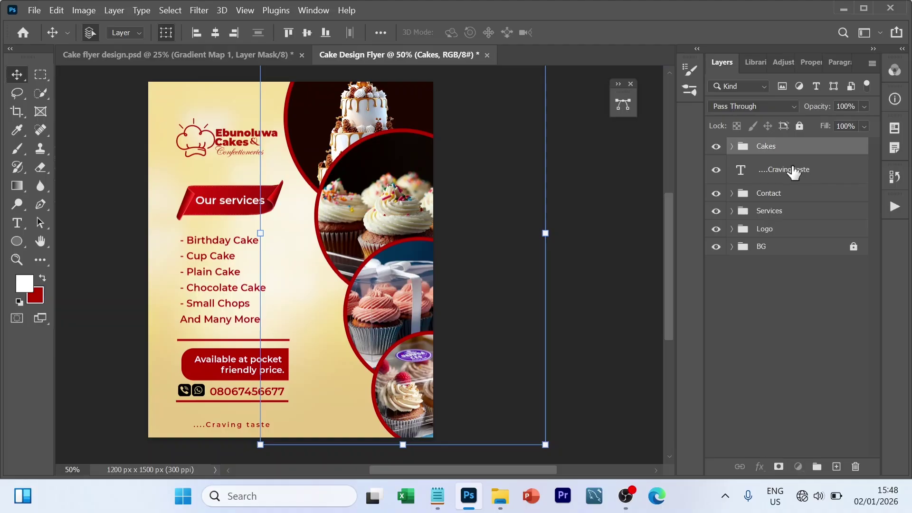
Move the "....Craving taste" text layer into the Services group and deselect all layers.
{"action": "left_click_drag", "start_coordinate": [793, 170], "coordinate": [787, 218]}
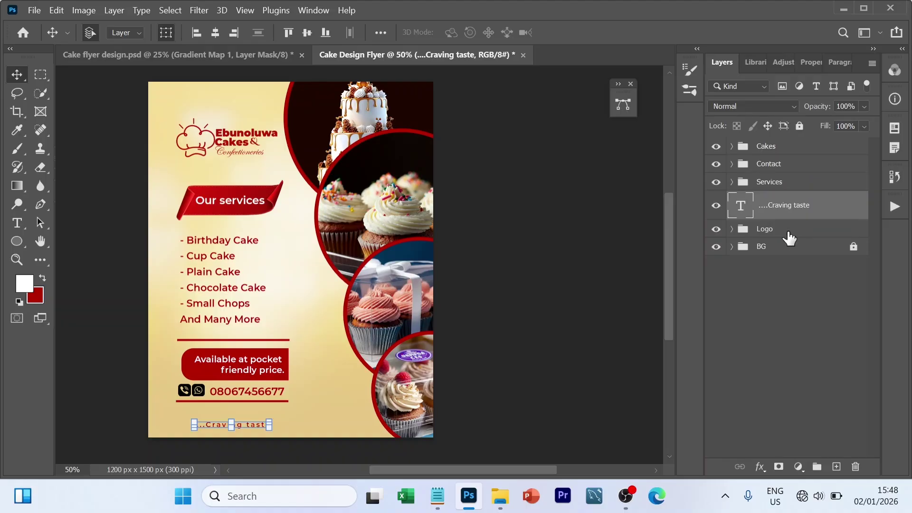
{"action": "left_click_drag", "start_coordinate": [775, 209], "coordinate": [769, 185]}
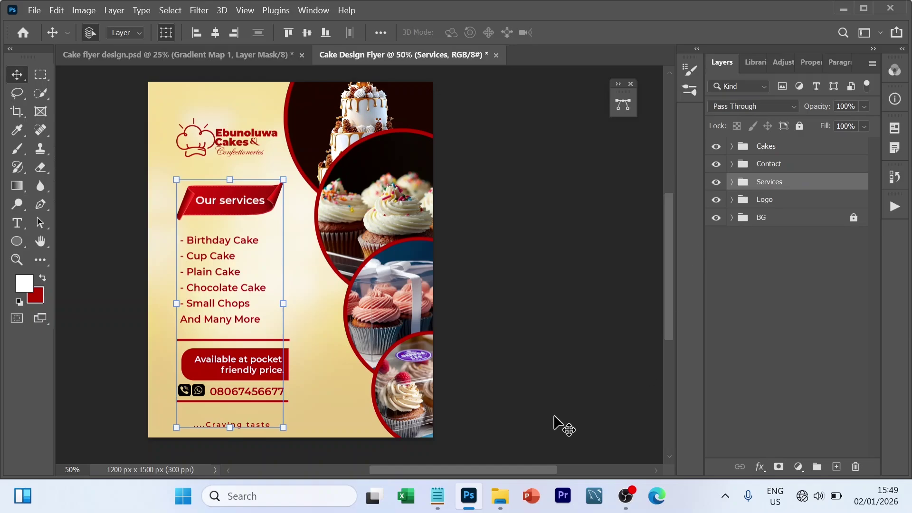
{"action": "left_click", "coordinate": [742, 347]}
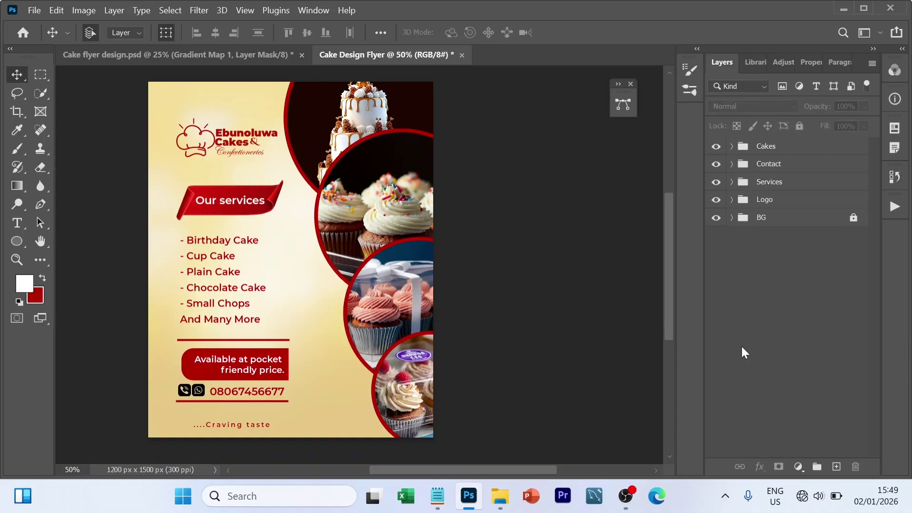
Add a Color Balance adjustment above the Cakes group with midtones at Cyan-Red +2, Magenta-Green -3 and Yellow-Blue -15.
{"action": "left_click", "coordinate": [767, 150]}
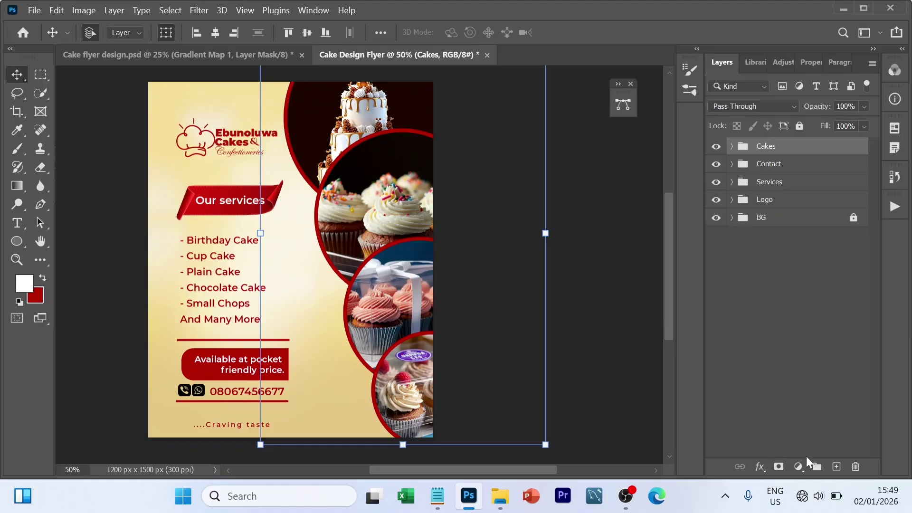
{"action": "left_click", "coordinate": [799, 467]}
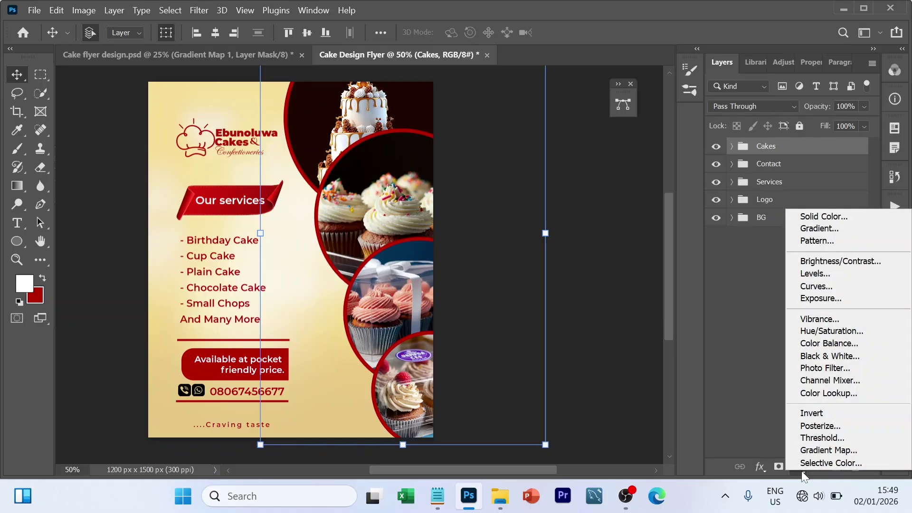
{"action": "left_click", "coordinate": [821, 343]}
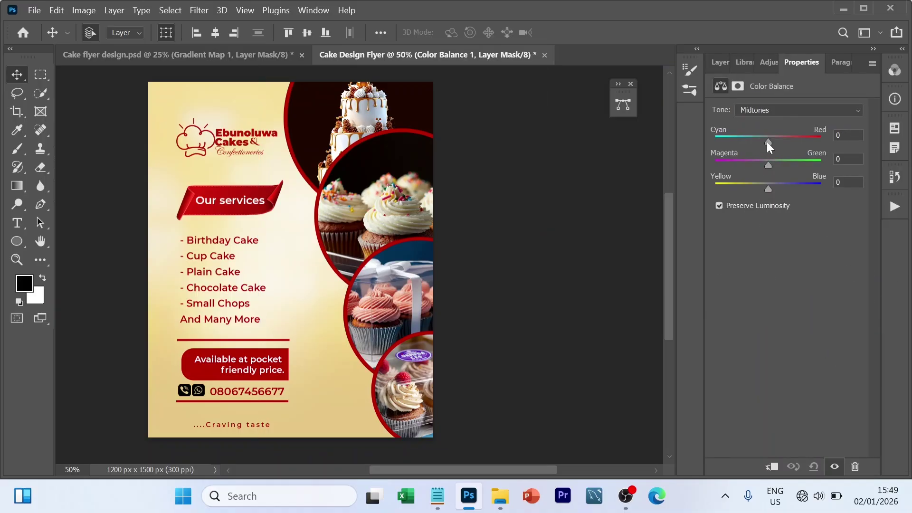
{"action": "left_click_drag", "start_coordinate": [768, 141], "coordinate": [761, 190]}
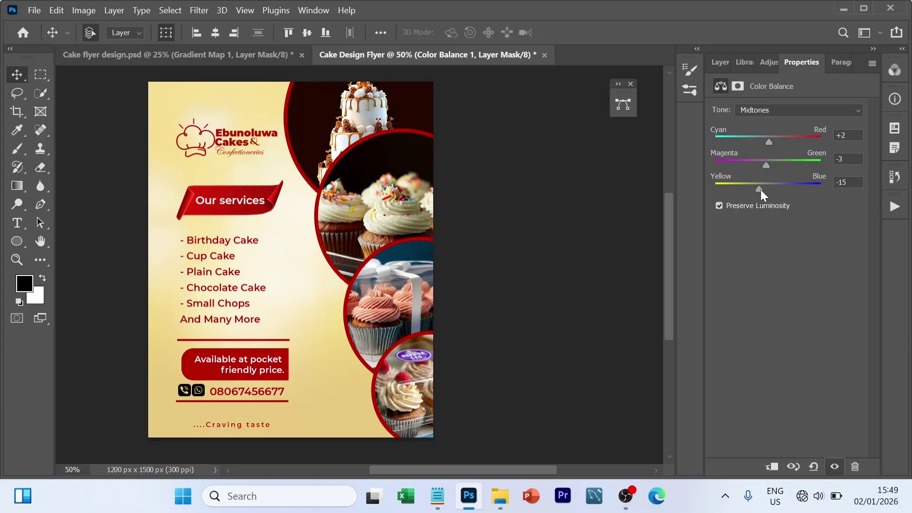
Set the Color Balance shadows to Cyan-Red +3, Magenta-Green +5 and Yellow-Blue -11.
{"action": "left_click", "coordinate": [842, 111]}
{"action": "left_click", "coordinate": [796, 118]}
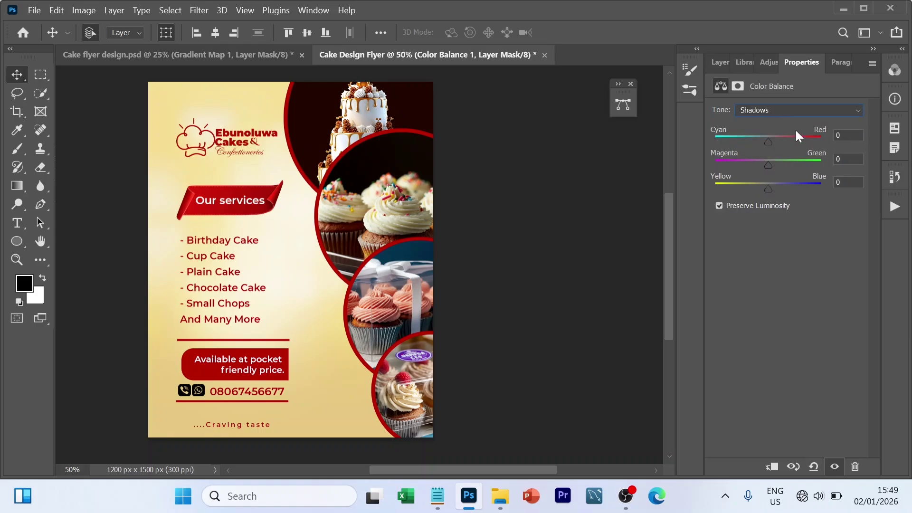
{"action": "left_click", "coordinate": [771, 166]}
{"action": "left_click_drag", "start_coordinate": [770, 189], "coordinate": [762, 190]}
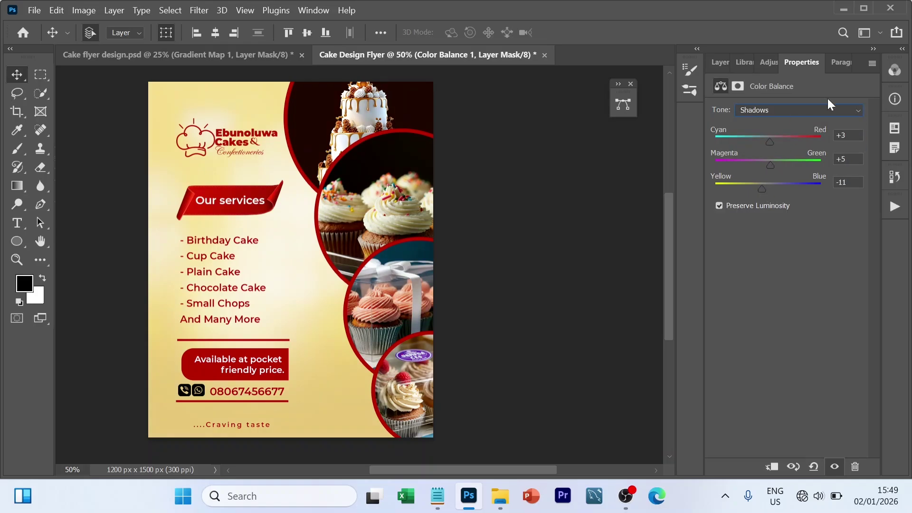
Set the Color Balance highlights to Cyan-Red +2, Magenta-Green +2 and Yellow-Blue -11, and return to the layer list with nothing selected.
{"action": "left_click", "coordinate": [856, 112]}
{"action": "left_click", "coordinate": [793, 141]}
{"action": "left_click_drag", "start_coordinate": [768, 143], "coordinate": [769, 143]}
{"action": "left_click", "coordinate": [770, 164]}
{"action": "left_click", "coordinate": [762, 188]}
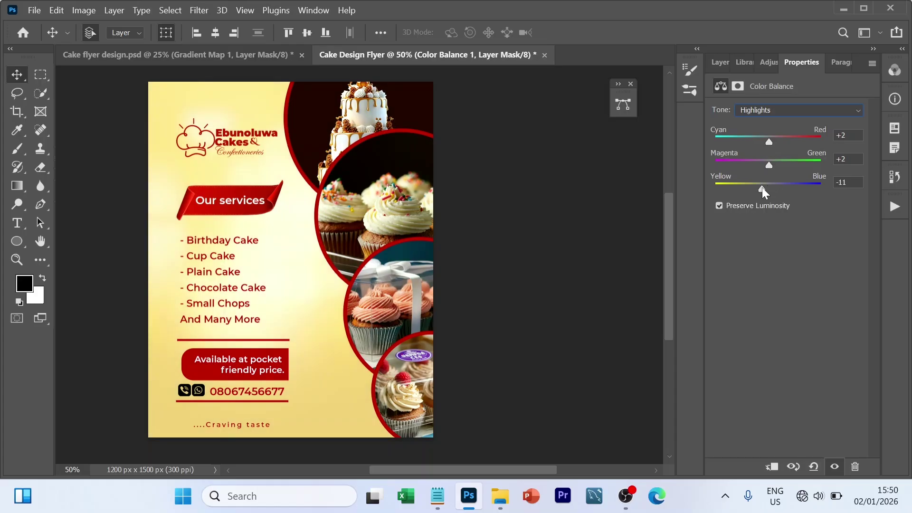
{"action": "left_click", "coordinate": [722, 62]}
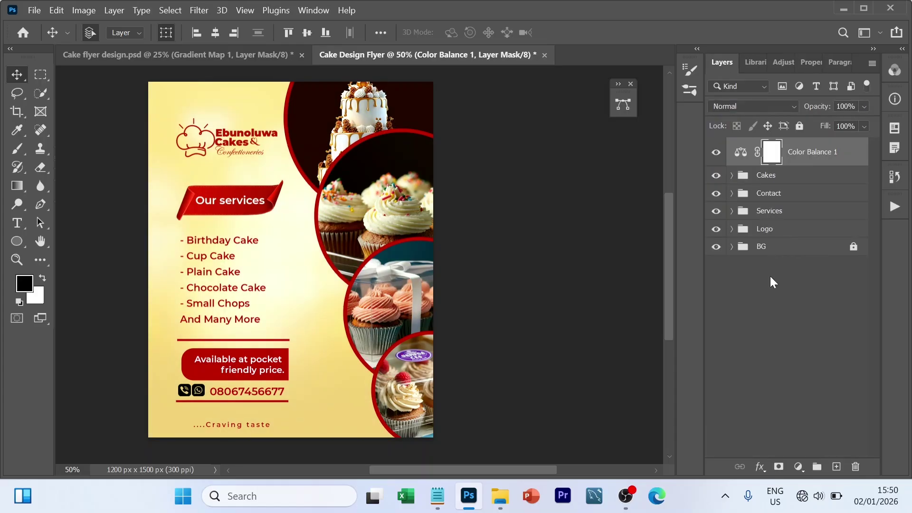
{"action": "left_click", "coordinate": [771, 309]}
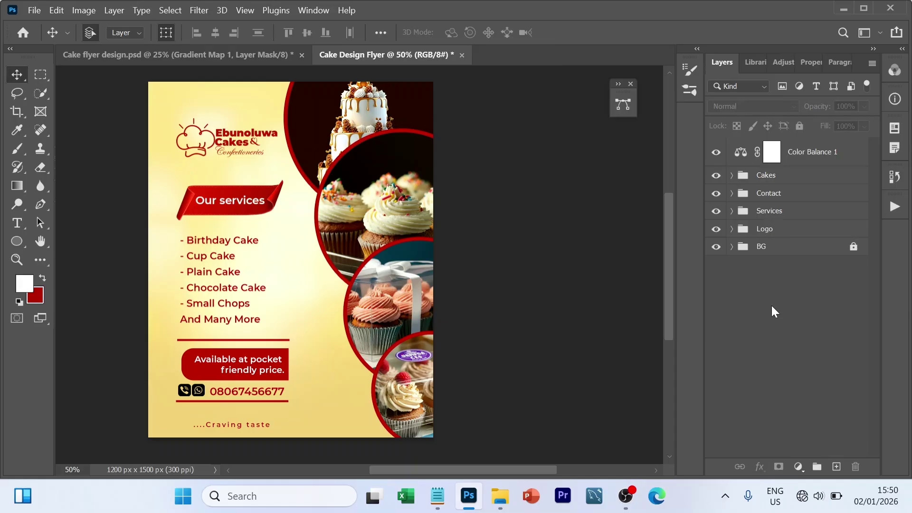
Stamp all visible layers into a new merged layer above Color Balance 1.
{"action": "left_click", "coordinate": [828, 155]}
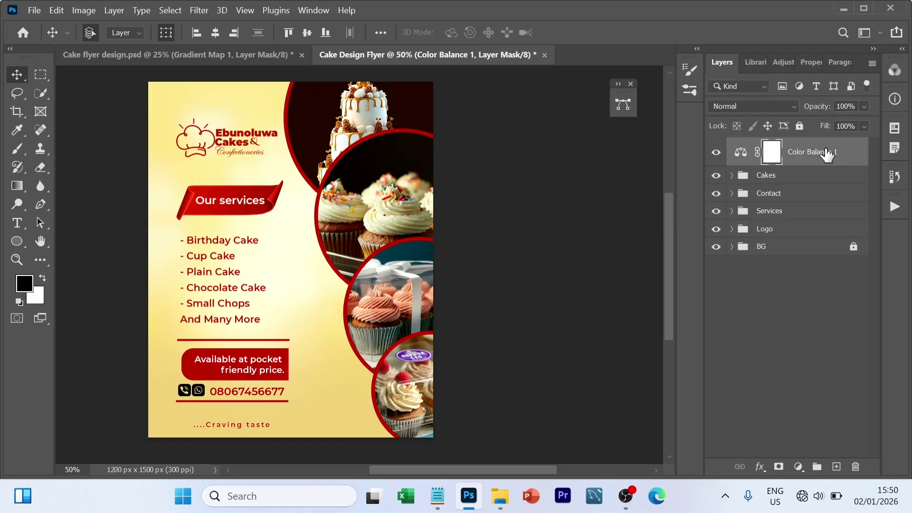
{"action": "key", "text": "alt"}
{"action": "key", "text": "ctrl+shift+alt+e"}
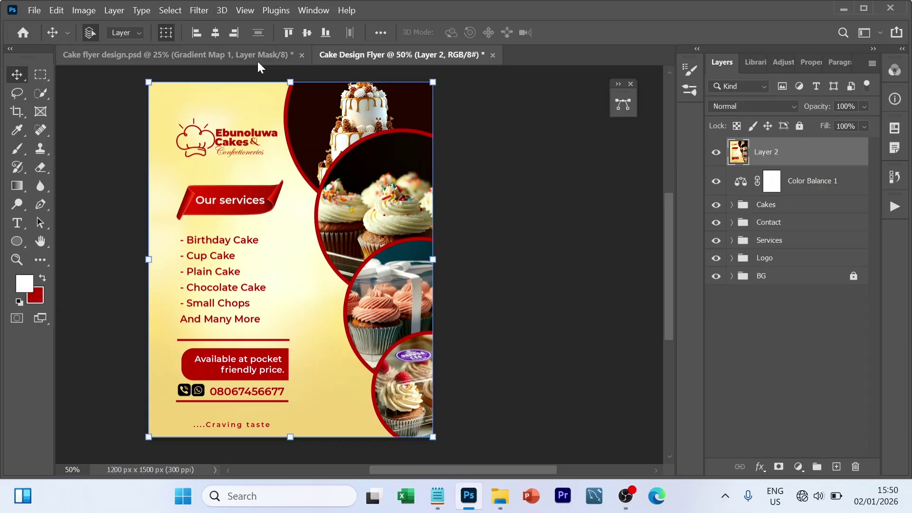
Apply the Add Noise filter to the merged Layer 2 with a reduced amount and Gaussian distribution.
{"action": "left_click", "coordinate": [194, 10]}
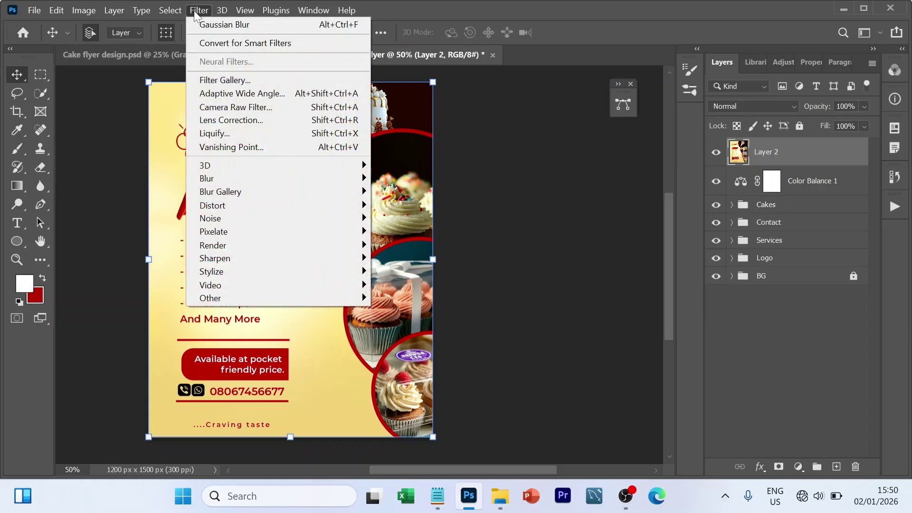
{"action": "mouse_move", "coordinate": [238, 217]}
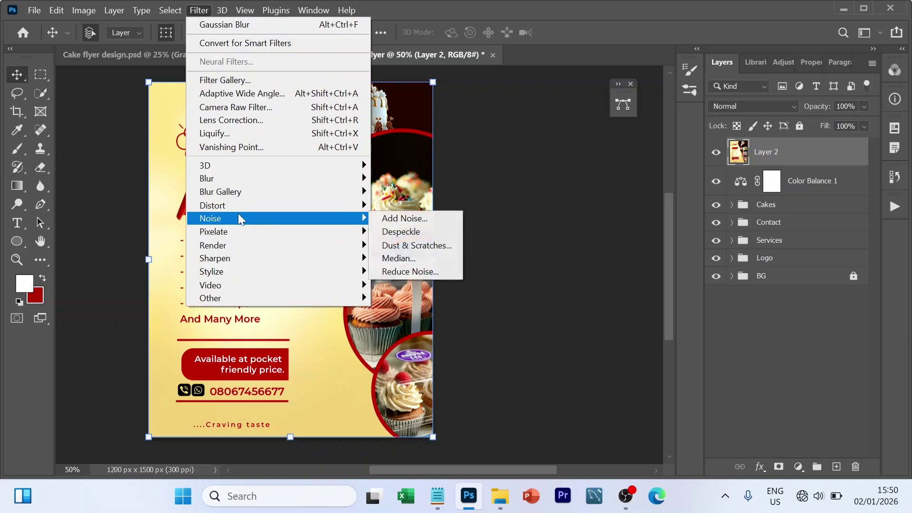
{"action": "left_click", "coordinate": [404, 218]}
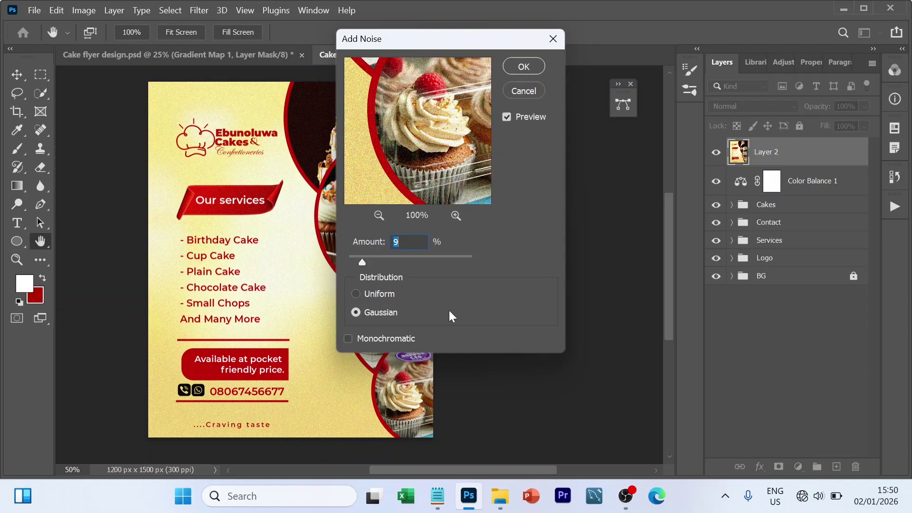
{"action": "left_click_drag", "start_coordinate": [364, 263], "coordinate": [355, 261]}
{"action": "left_click", "coordinate": [533, 67]}
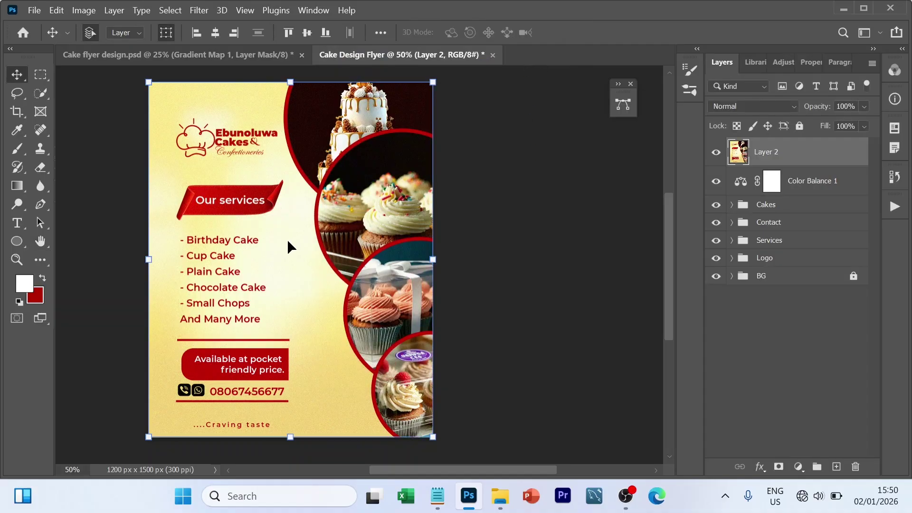
Examine the noise grain across the flyer up close and at full view.
{"action": "key", "text": "ctrl"}
{"action": "key", "text": "ctrl+plus"}
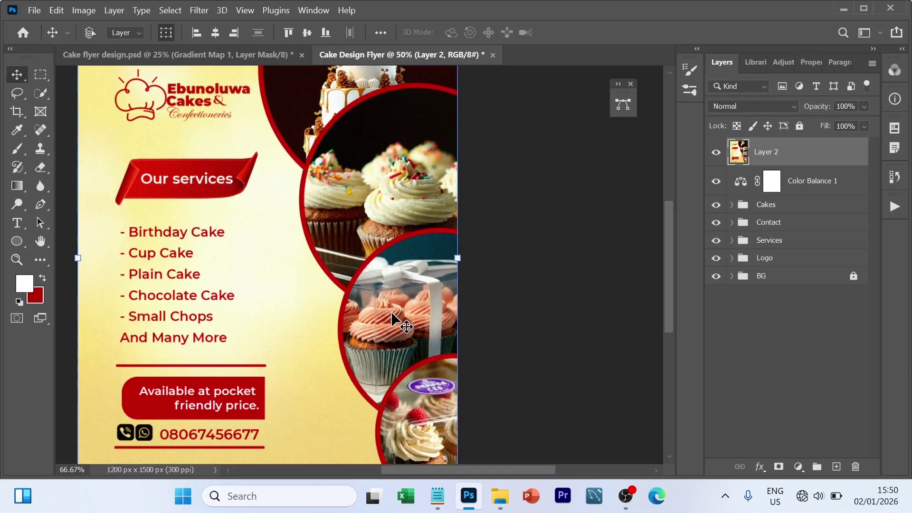
{"action": "scroll", "coordinate": [284, 341], "scroll_direction": "up", "scroll_amount": 5}
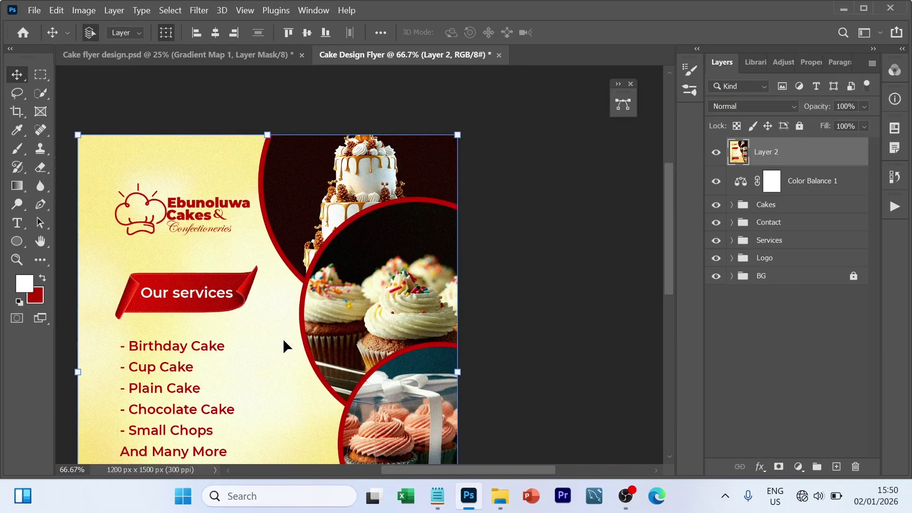
{"action": "scroll", "coordinate": [283, 338], "scroll_direction": "right", "scroll_amount": 1}
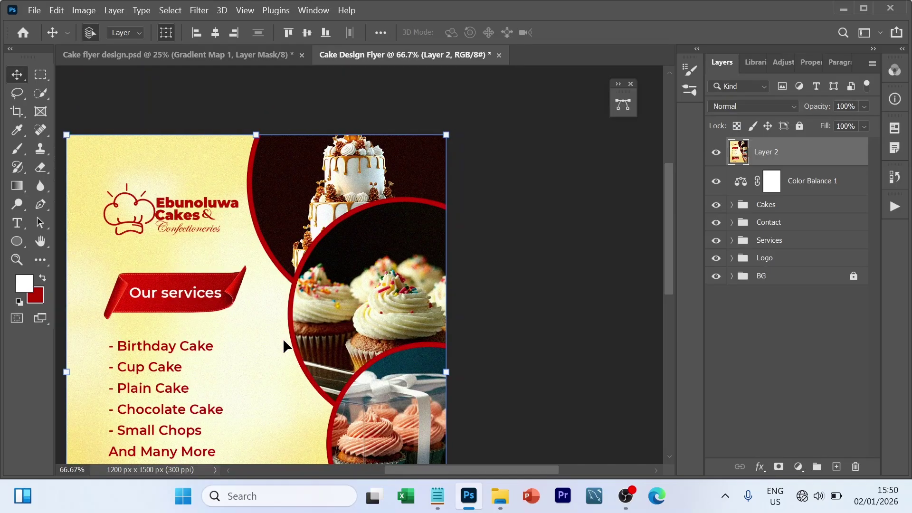
{"action": "scroll", "coordinate": [284, 340], "scroll_direction": "down", "scroll_amount": 3}
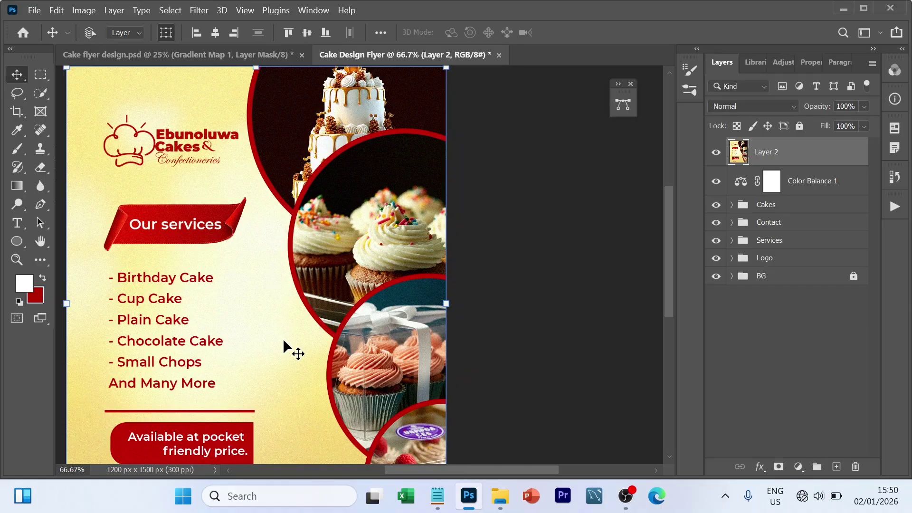
{"action": "scroll", "coordinate": [284, 339], "scroll_direction": "down", "scroll_amount": 1}
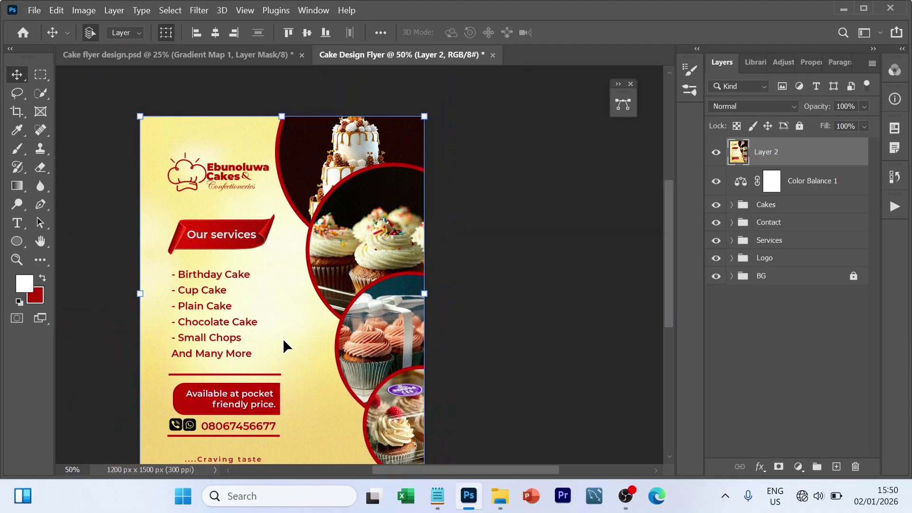
{"action": "scroll", "coordinate": [255, 360], "scroll_direction": "down", "scroll_amount": 1}
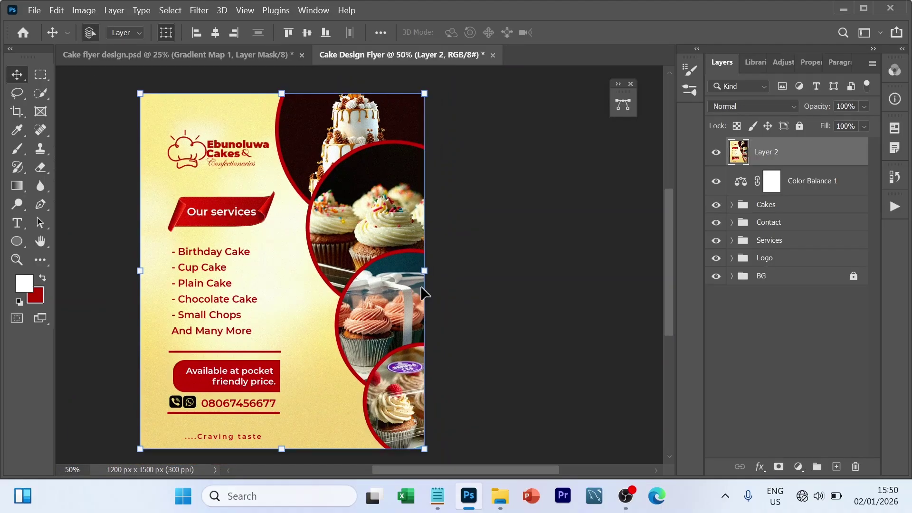
{"action": "left_click", "coordinate": [528, 314]}
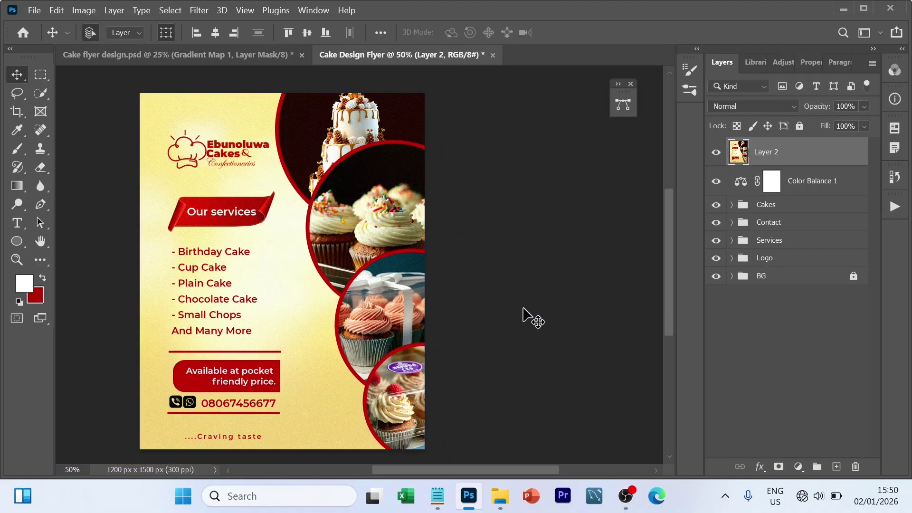
Open the Camera Raw Filter on Layer 2 and set Temperature +8, Exposure +0.05, Contrast +13 and Highlights +2.
{"action": "left_click", "coordinate": [782, 154]}
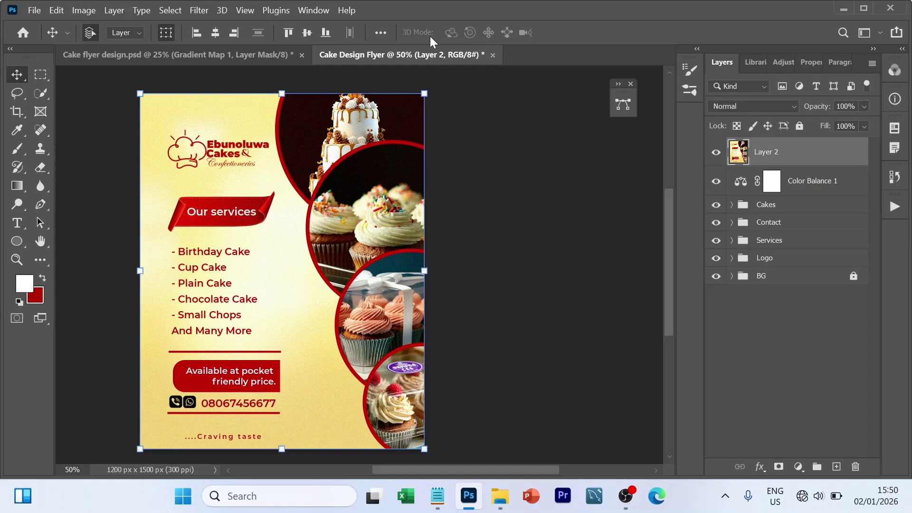
{"action": "left_click", "coordinate": [193, 11]}
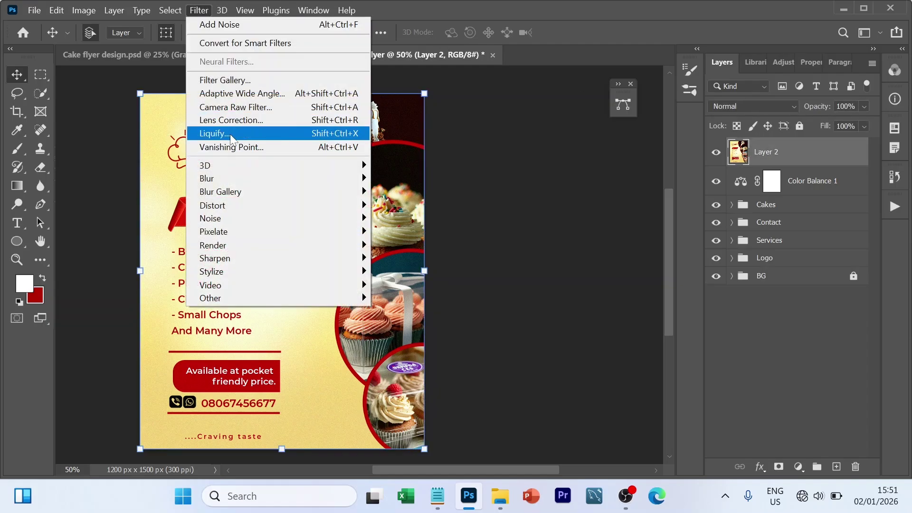
{"action": "left_click", "coordinate": [248, 107]}
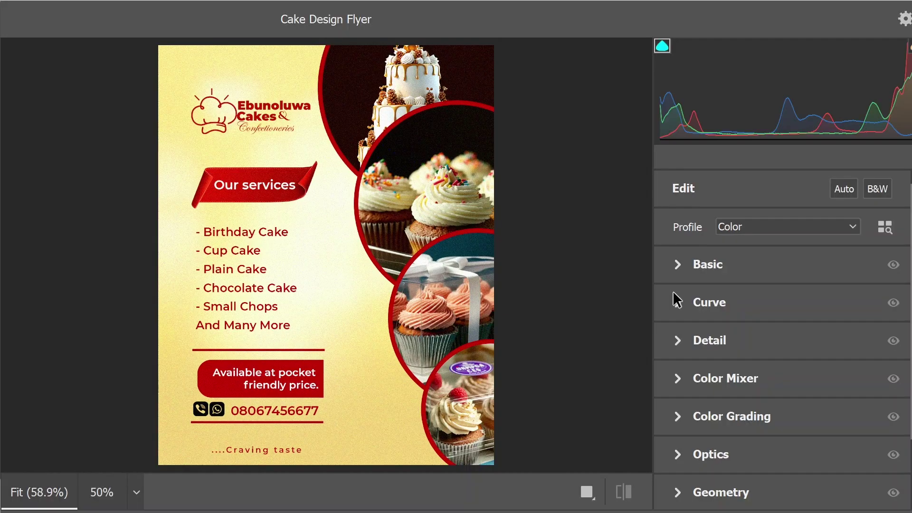
{"action": "left_click", "coordinate": [678, 264]}
{"action": "left_click_drag", "start_coordinate": [784, 263], "coordinate": [791, 264]}
{"action": "mouse_move", "coordinate": [783, 341]}
{"action": "left_mouse_down"}
{"action": "mouse_move", "coordinate": [718, 343]}
{"action": "mouse_move", "coordinate": [783, 341]}
{"action": "left_mouse_up"}
{"action": "scroll", "coordinate": [766, 364], "scroll_direction": "down", "scroll_amount": 1}
{"action": "left_click_drag", "start_coordinate": [782, 310], "coordinate": [796, 310]}
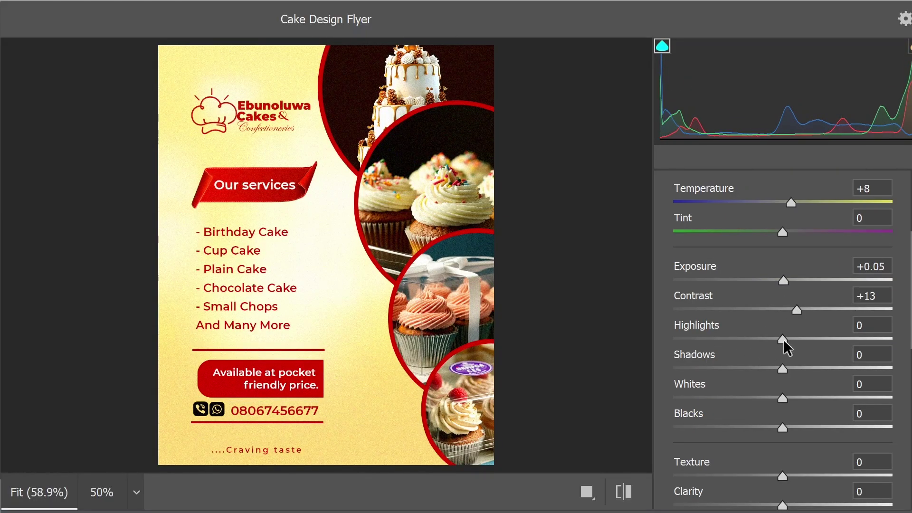
{"action": "left_click_drag", "start_coordinate": [783, 341], "coordinate": [784, 341]}
Set the Camera Raw Texture to +22, Clarity to +20, Dehaze to +7 and Vibrance to +14.
{"action": "scroll", "coordinate": [786, 349], "scroll_direction": "down", "scroll_amount": 3}
{"action": "left_click_drag", "start_coordinate": [783, 385], "coordinate": [807, 385]}
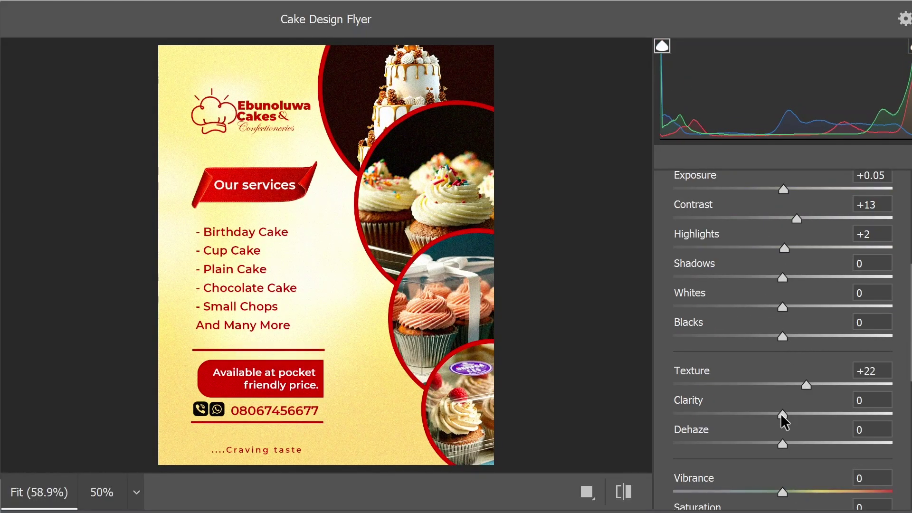
{"action": "mouse_move", "coordinate": [783, 415]}
{"action": "left_mouse_down"}
{"action": "mouse_move", "coordinate": [805, 415]}
{"action": "mouse_move", "coordinate": [793, 443]}
{"action": "mouse_move", "coordinate": [798, 420]}
{"action": "left_mouse_up"}
{"action": "scroll", "coordinate": [791, 439], "scroll_direction": "down", "scroll_amount": 3}
{"action": "scroll", "coordinate": [798, 424], "scroll_direction": "down", "scroll_amount": 2}
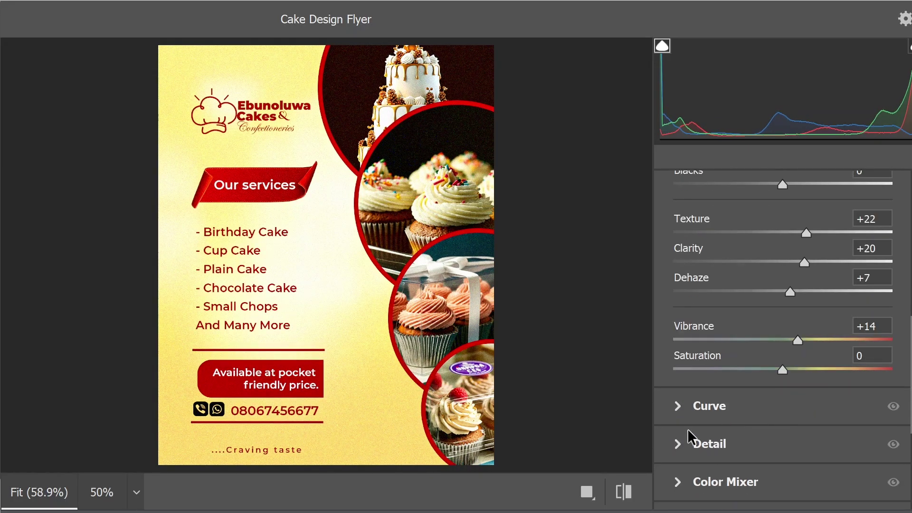
Set Camera Raw Sharpening to 12, raise Noise Reduction and Color Noise Reduction, and apply the filter to Layer 2.
{"action": "left_click", "coordinate": [692, 442]}
{"action": "left_click_drag", "start_coordinate": [674, 308], "coordinate": [692, 309]}
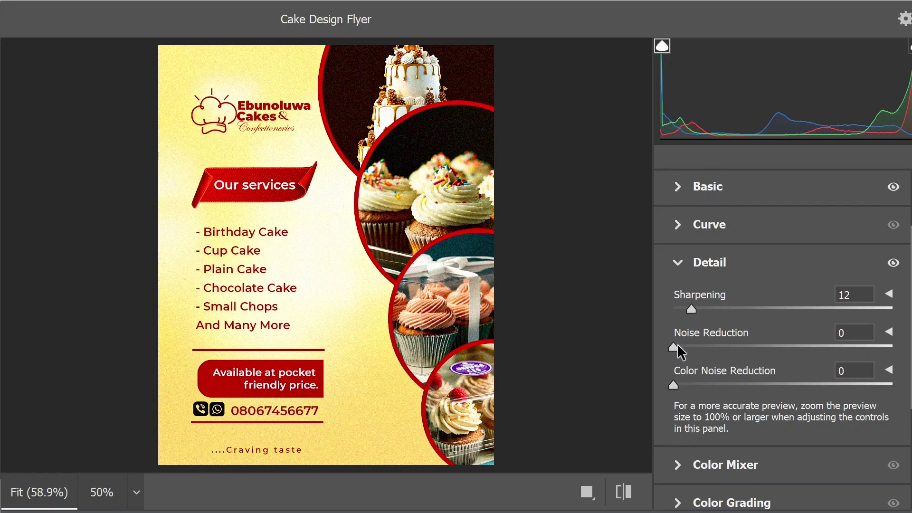
{"action": "left_click_drag", "start_coordinate": [674, 348], "coordinate": [729, 347]}
{"action": "left_click_drag", "start_coordinate": [674, 385], "coordinate": [712, 385]}
{"action": "key", "text": "Return"}
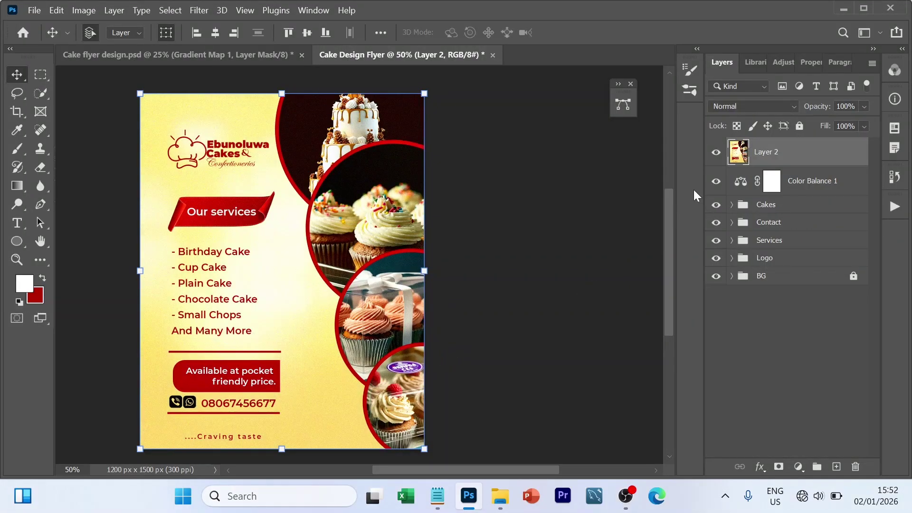
Compare the flyer with and without the graded Layer 2 by toggling its visibility, leaving it visible and deselected.
{"action": "left_click", "coordinate": [717, 152]}
{"action": "left_click", "coordinate": [716, 152]}
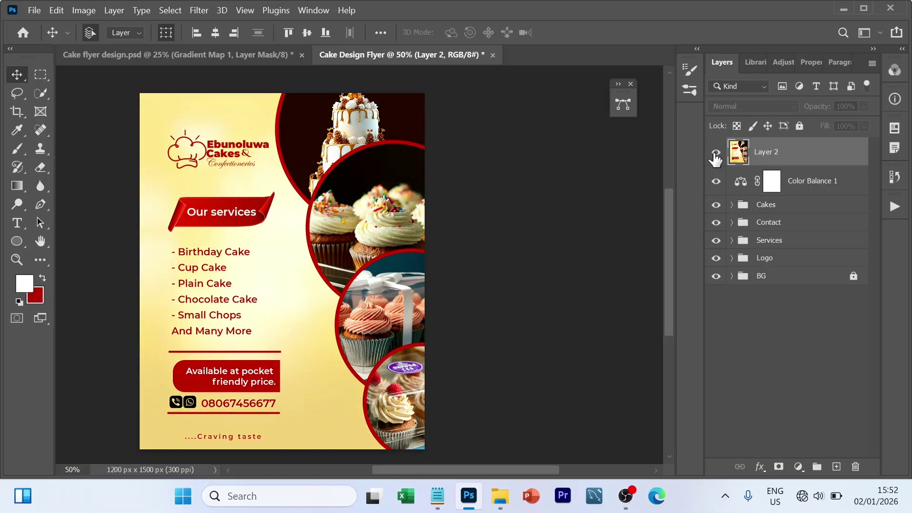
{"action": "left_click", "coordinate": [716, 152]}
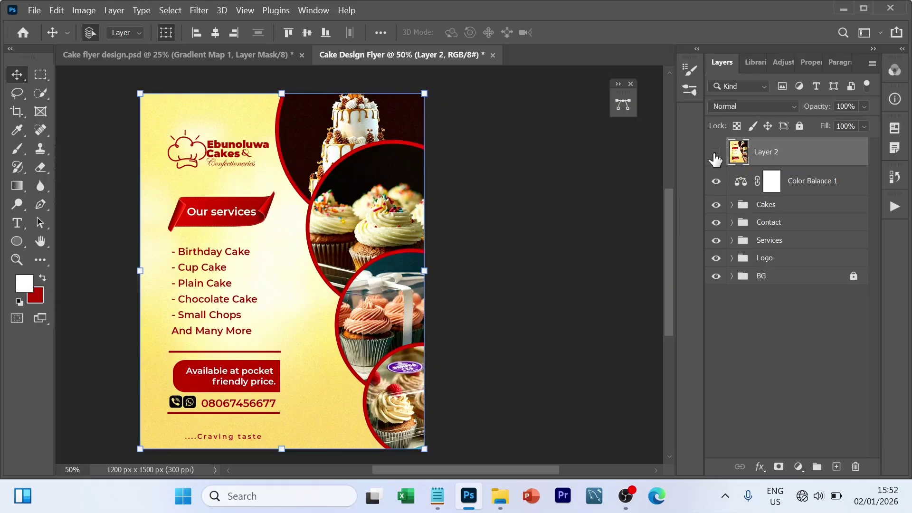
{"action": "left_click", "coordinate": [716, 153]}
{"action": "left_click", "coordinate": [537, 241]}
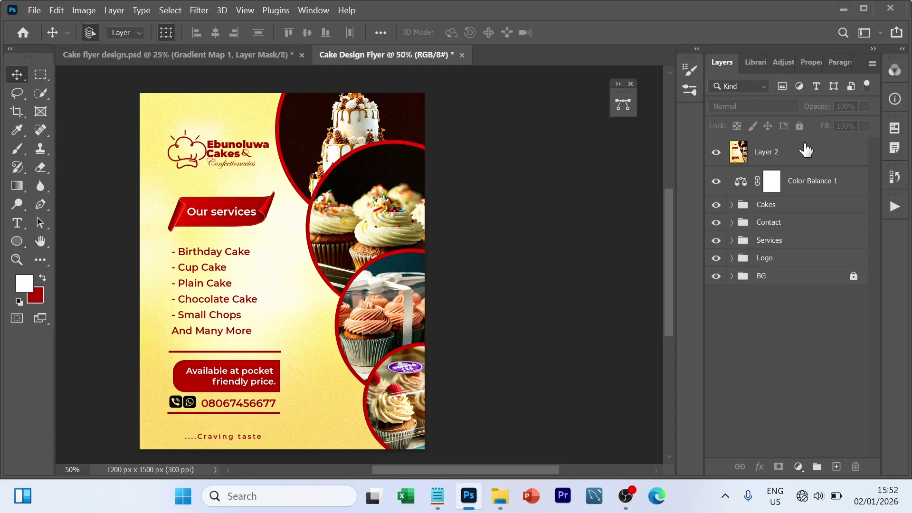
Duplicate Layer 2 and set the copy's blend mode to Soft Light.
{"action": "left_click", "coordinate": [797, 152]}
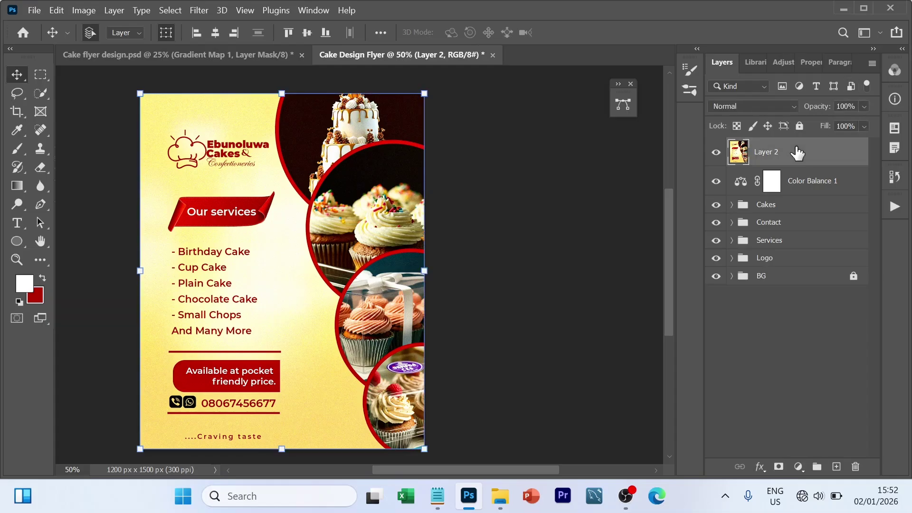
{"action": "key", "text": "ctrl+j"}
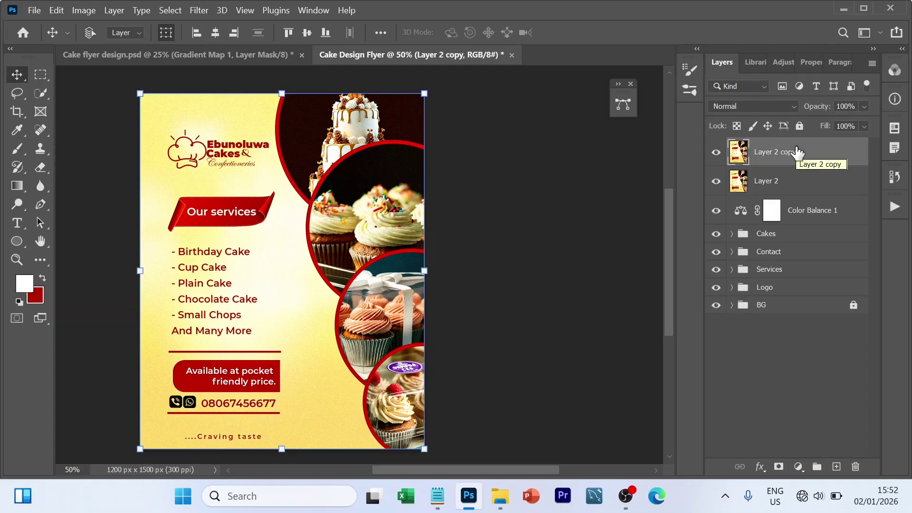
{"action": "left_click", "coordinate": [791, 106]}
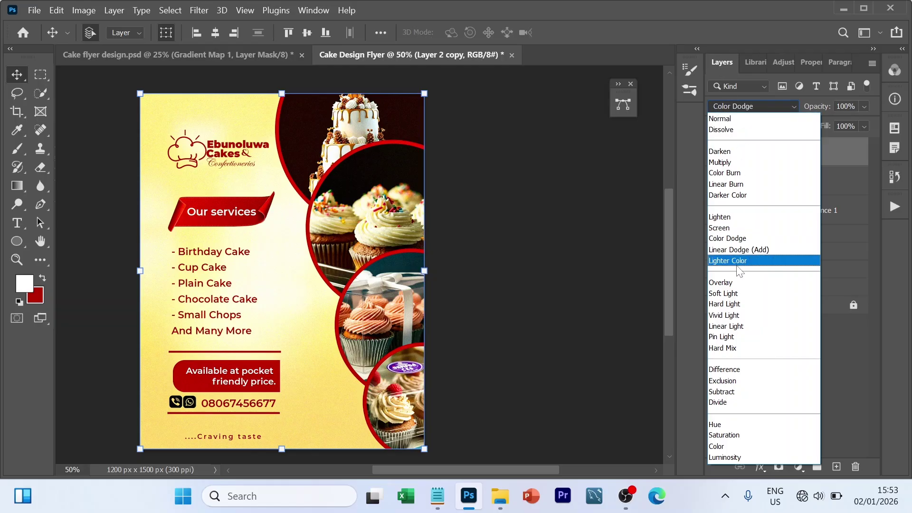
{"action": "left_click", "coordinate": [736, 300]}
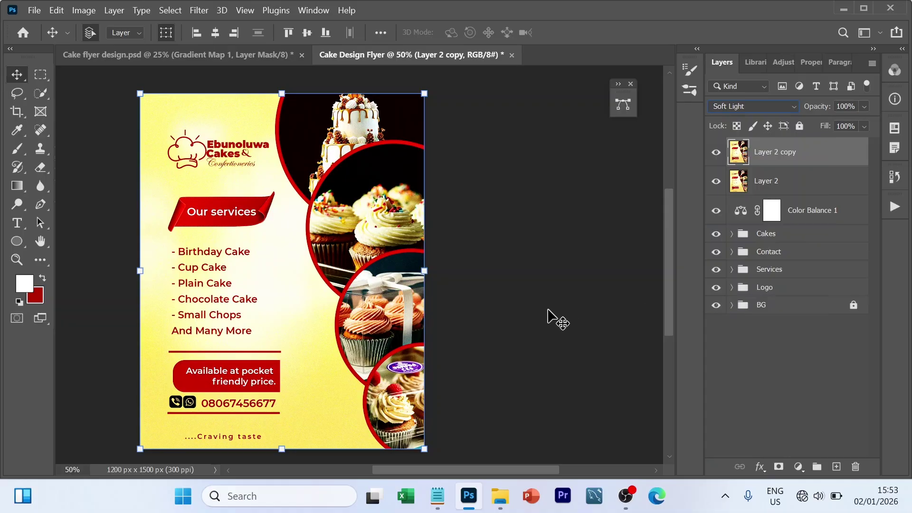